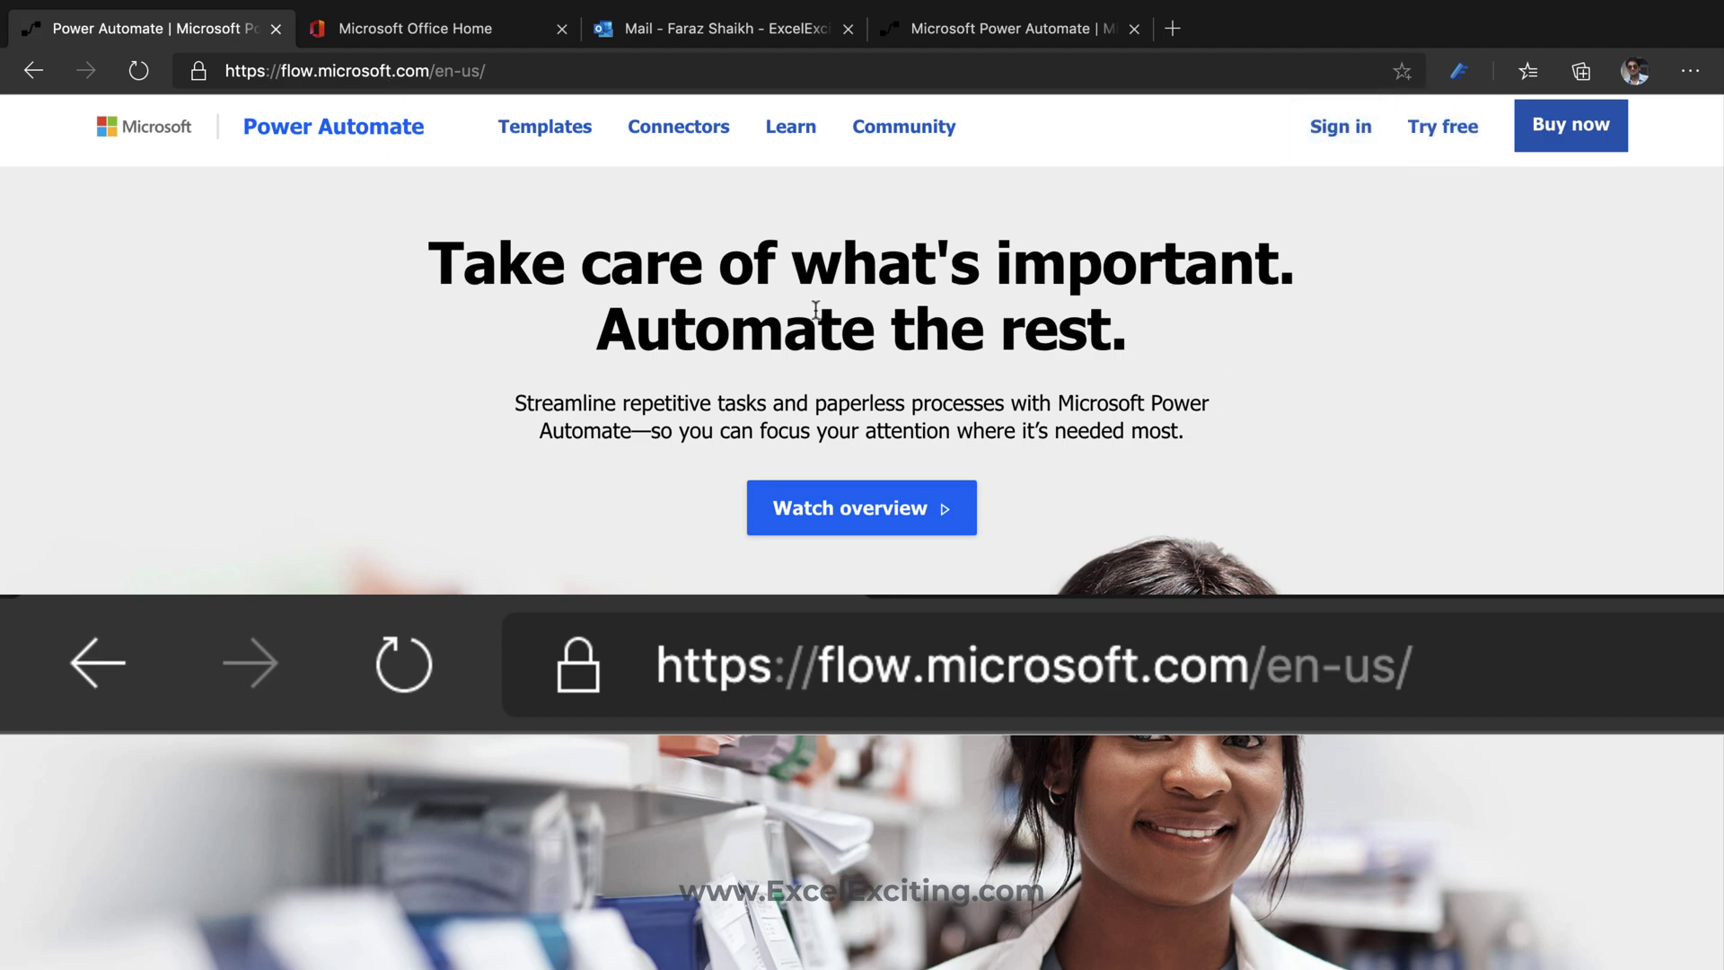
- Check where Power Automate can be opened from the Office 365 home page and Outlook's app launcher
left_click(435, 36)
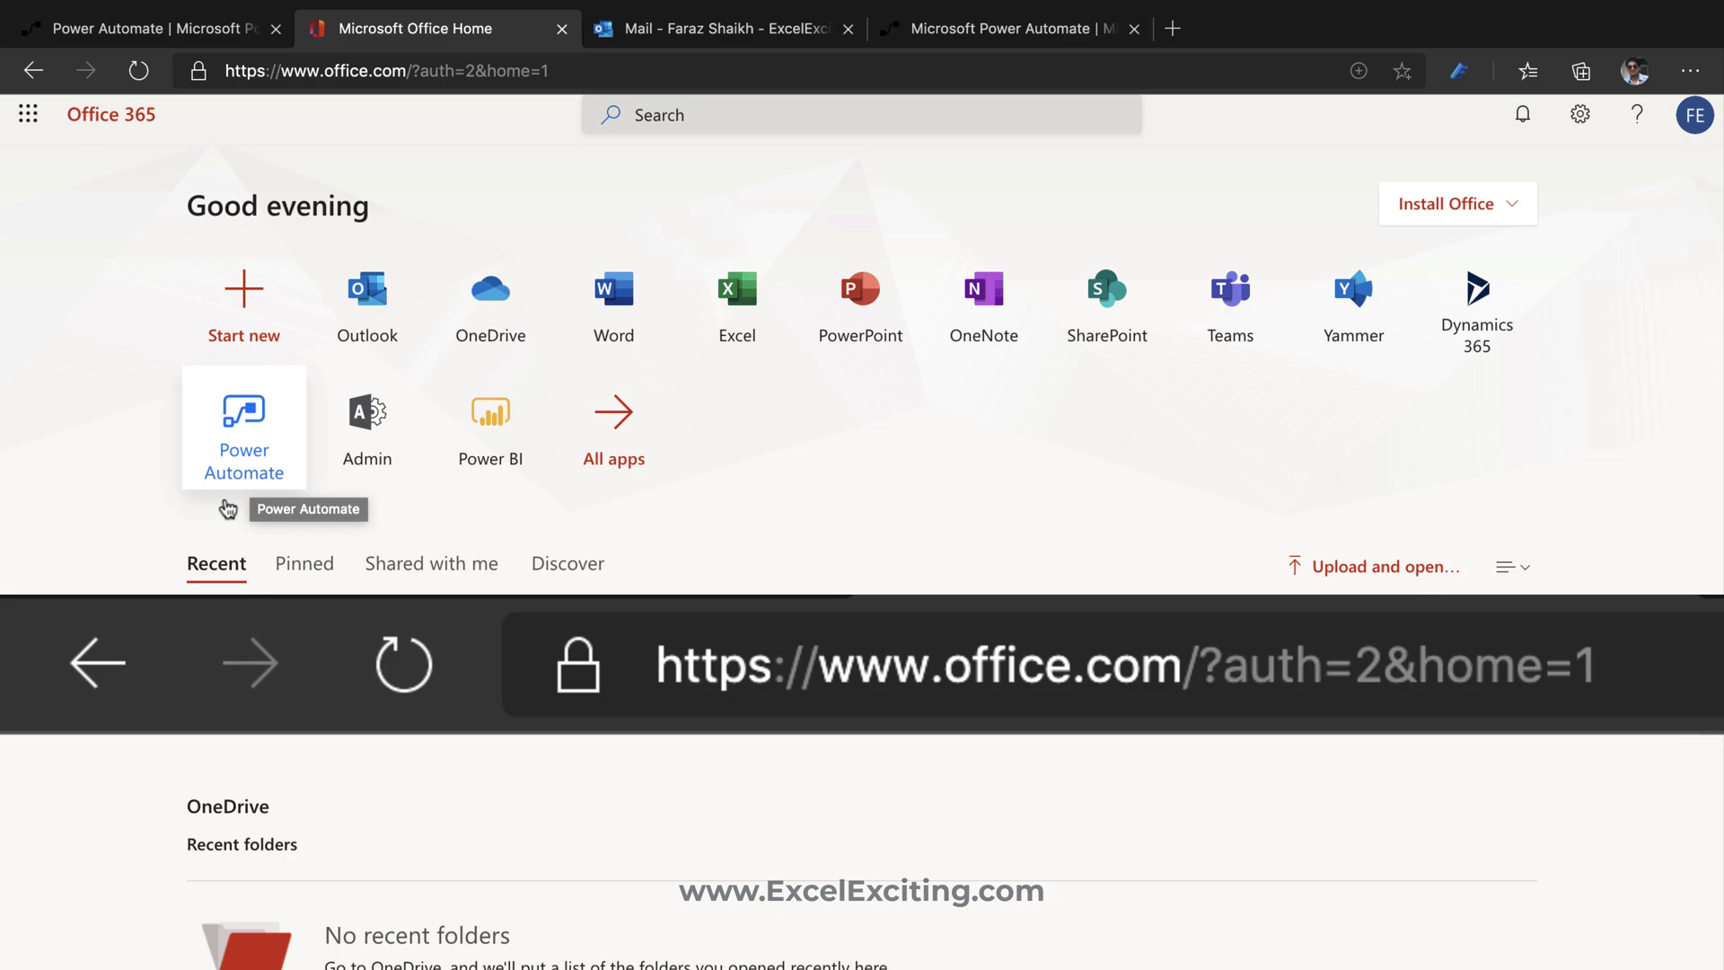
left_click(646, 117)
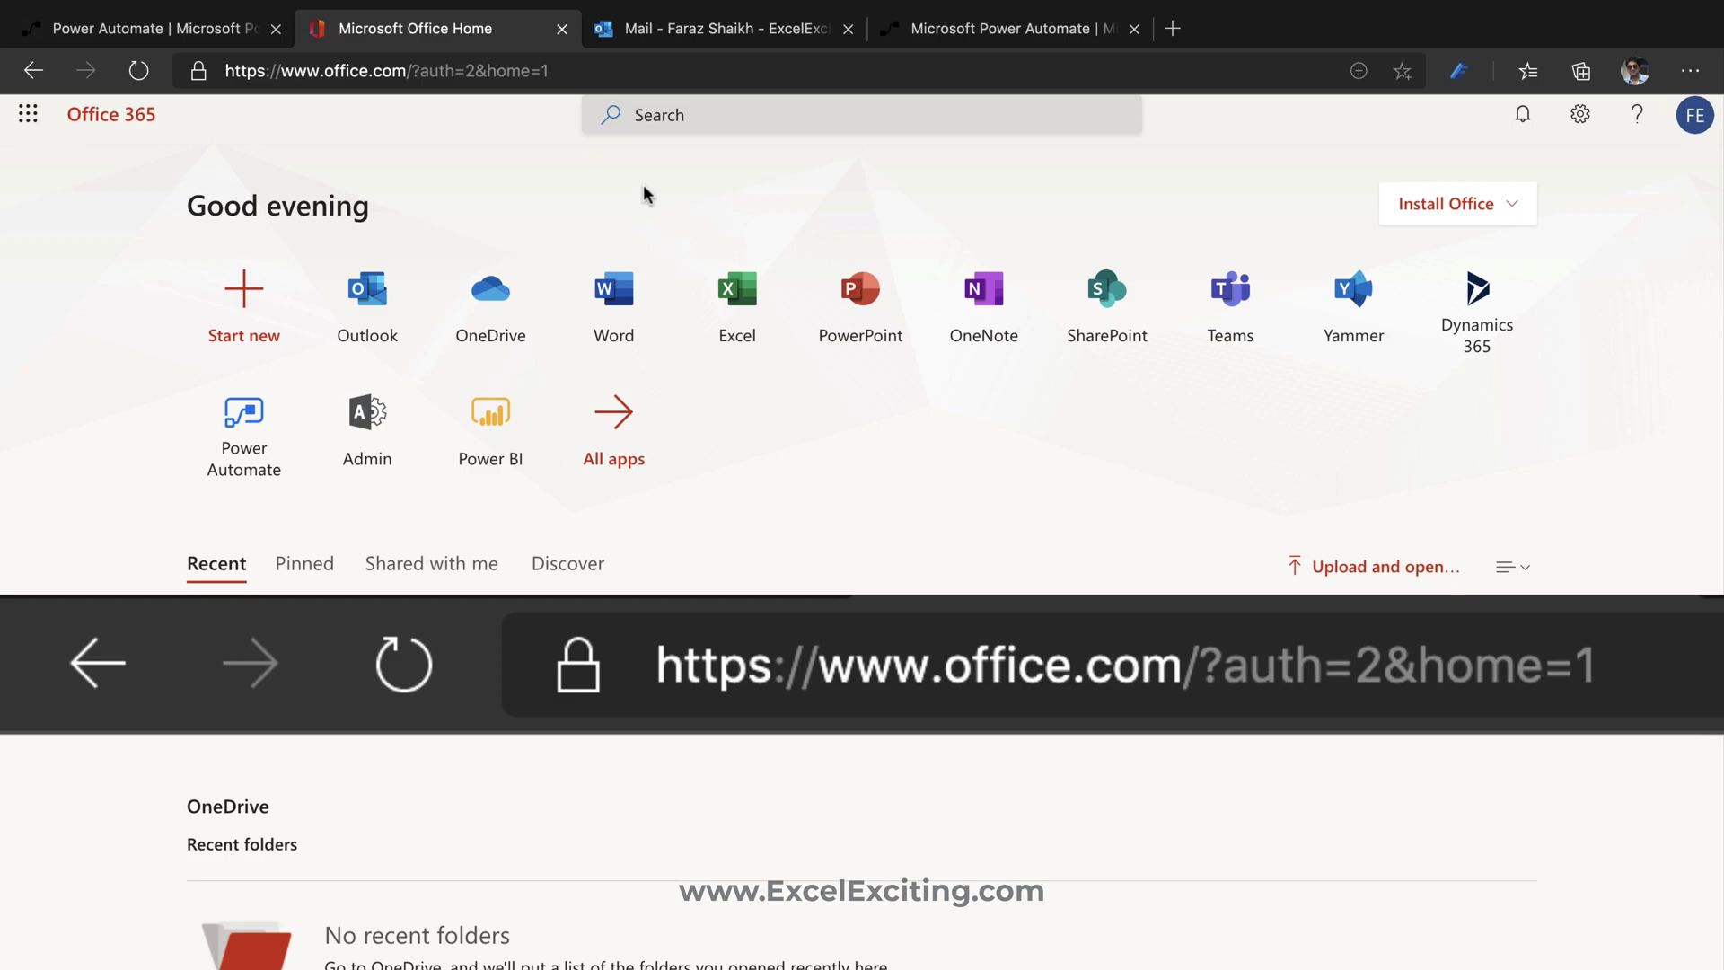
left_click(700, 34)
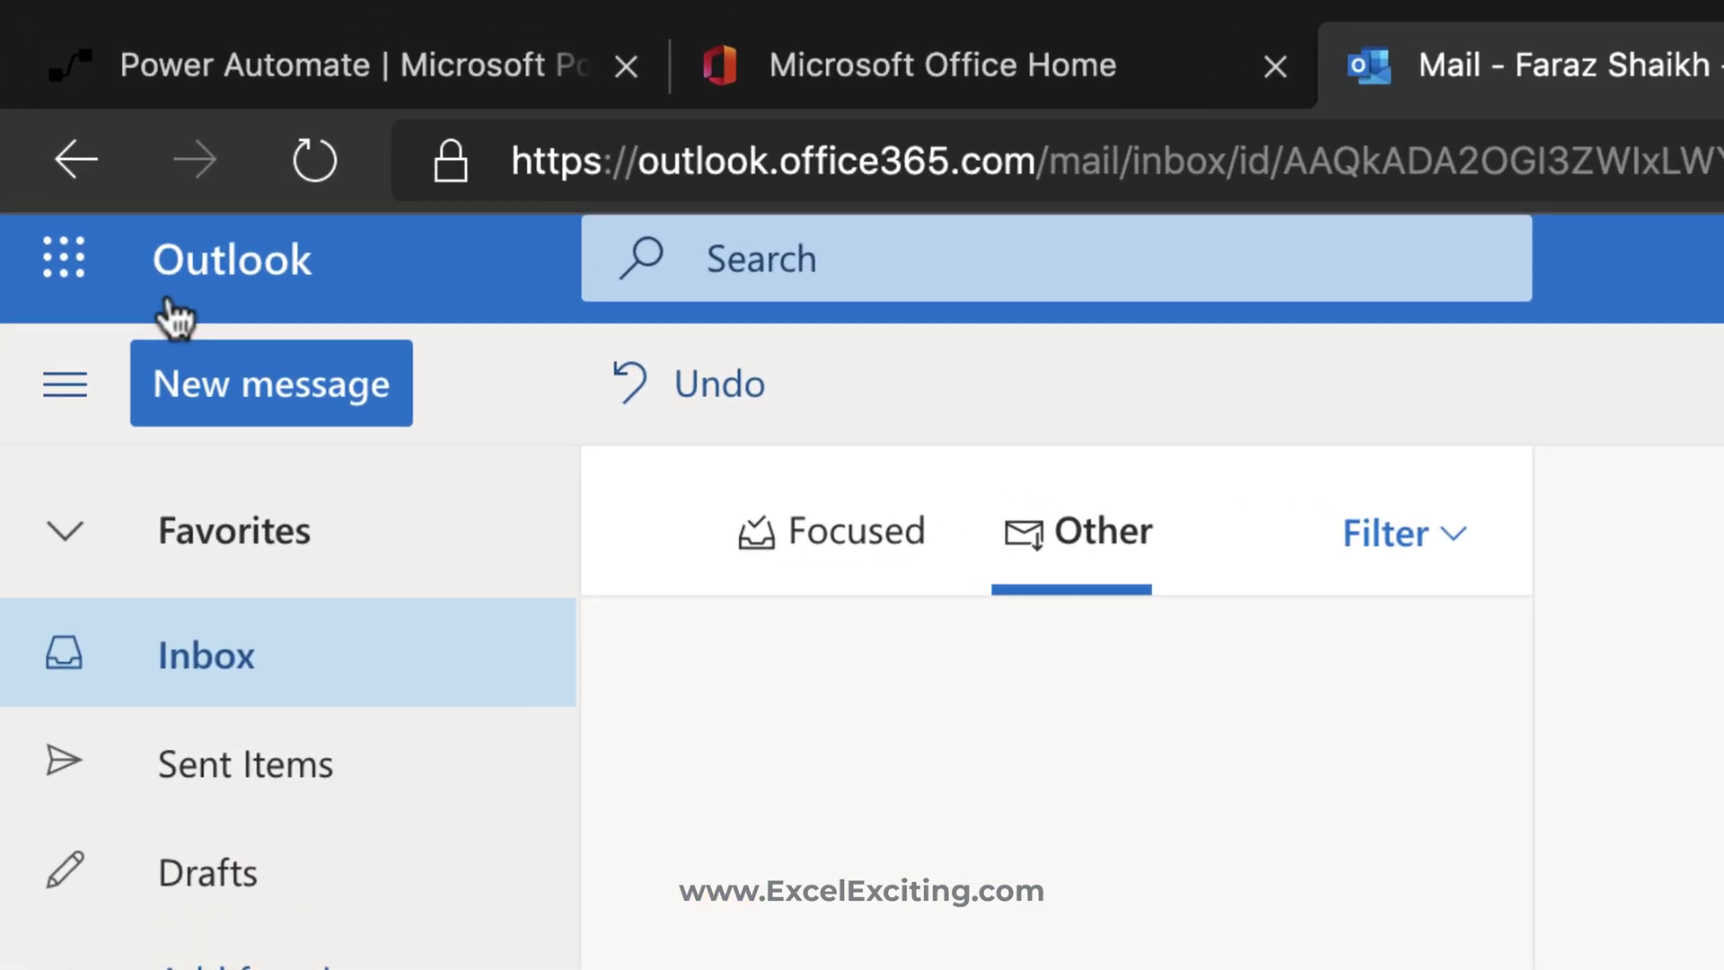
left_click(76, 296)
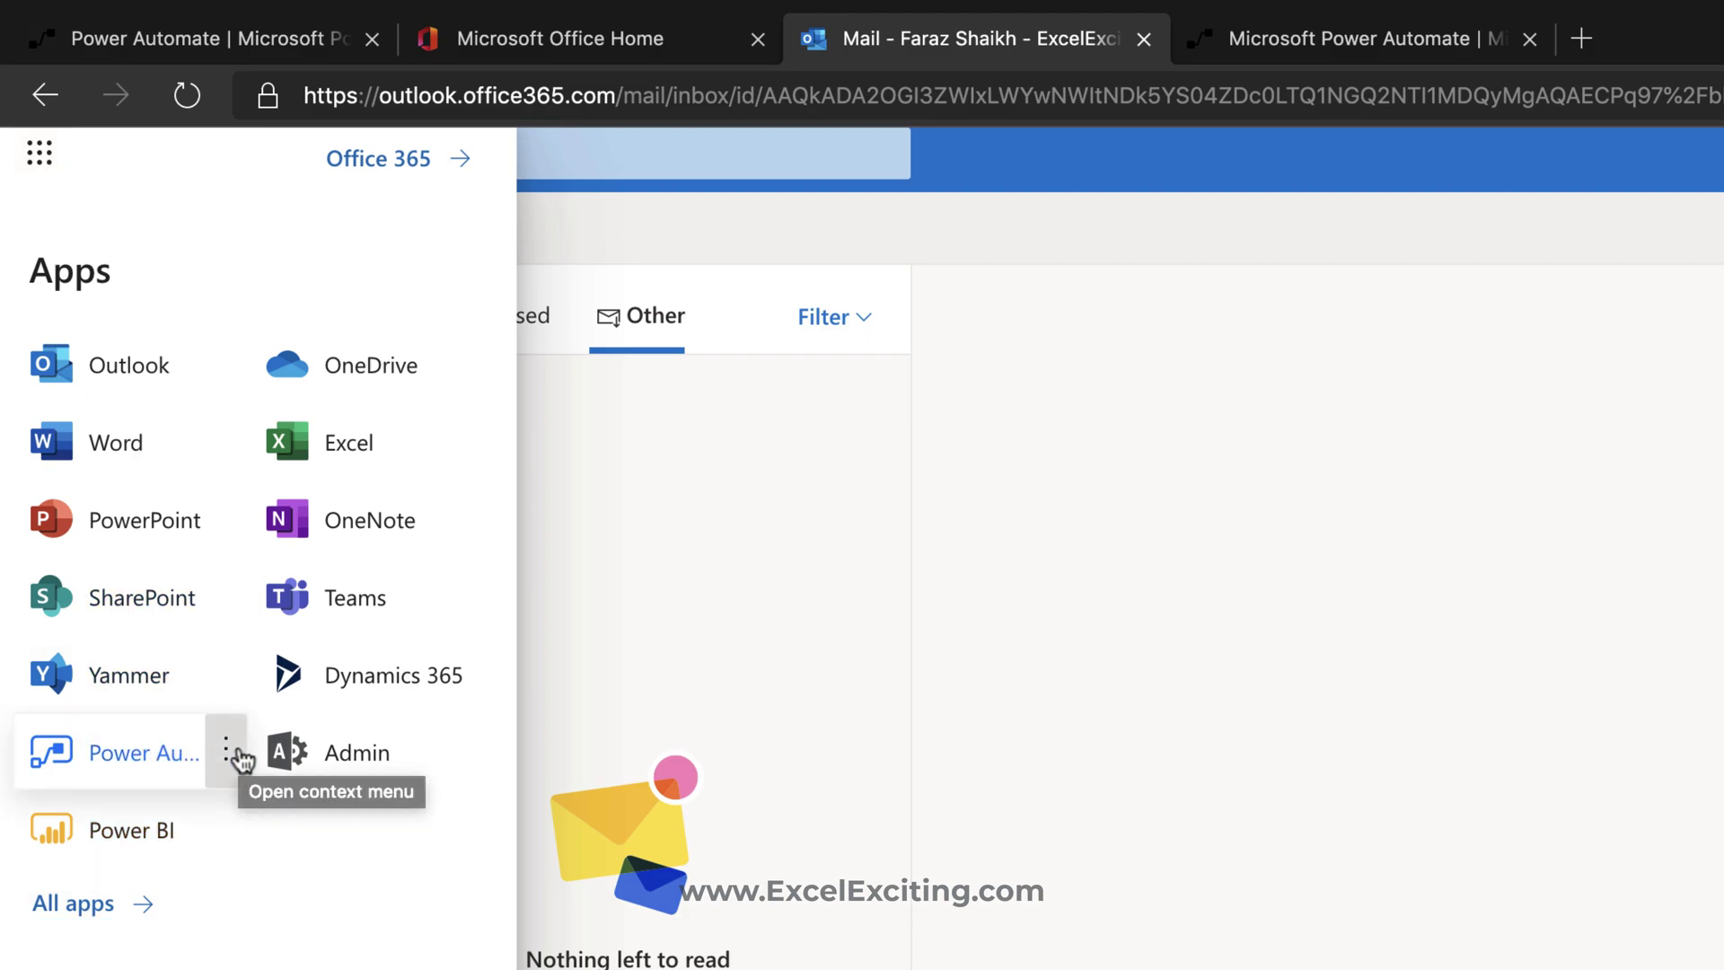
left_click(536, 566)
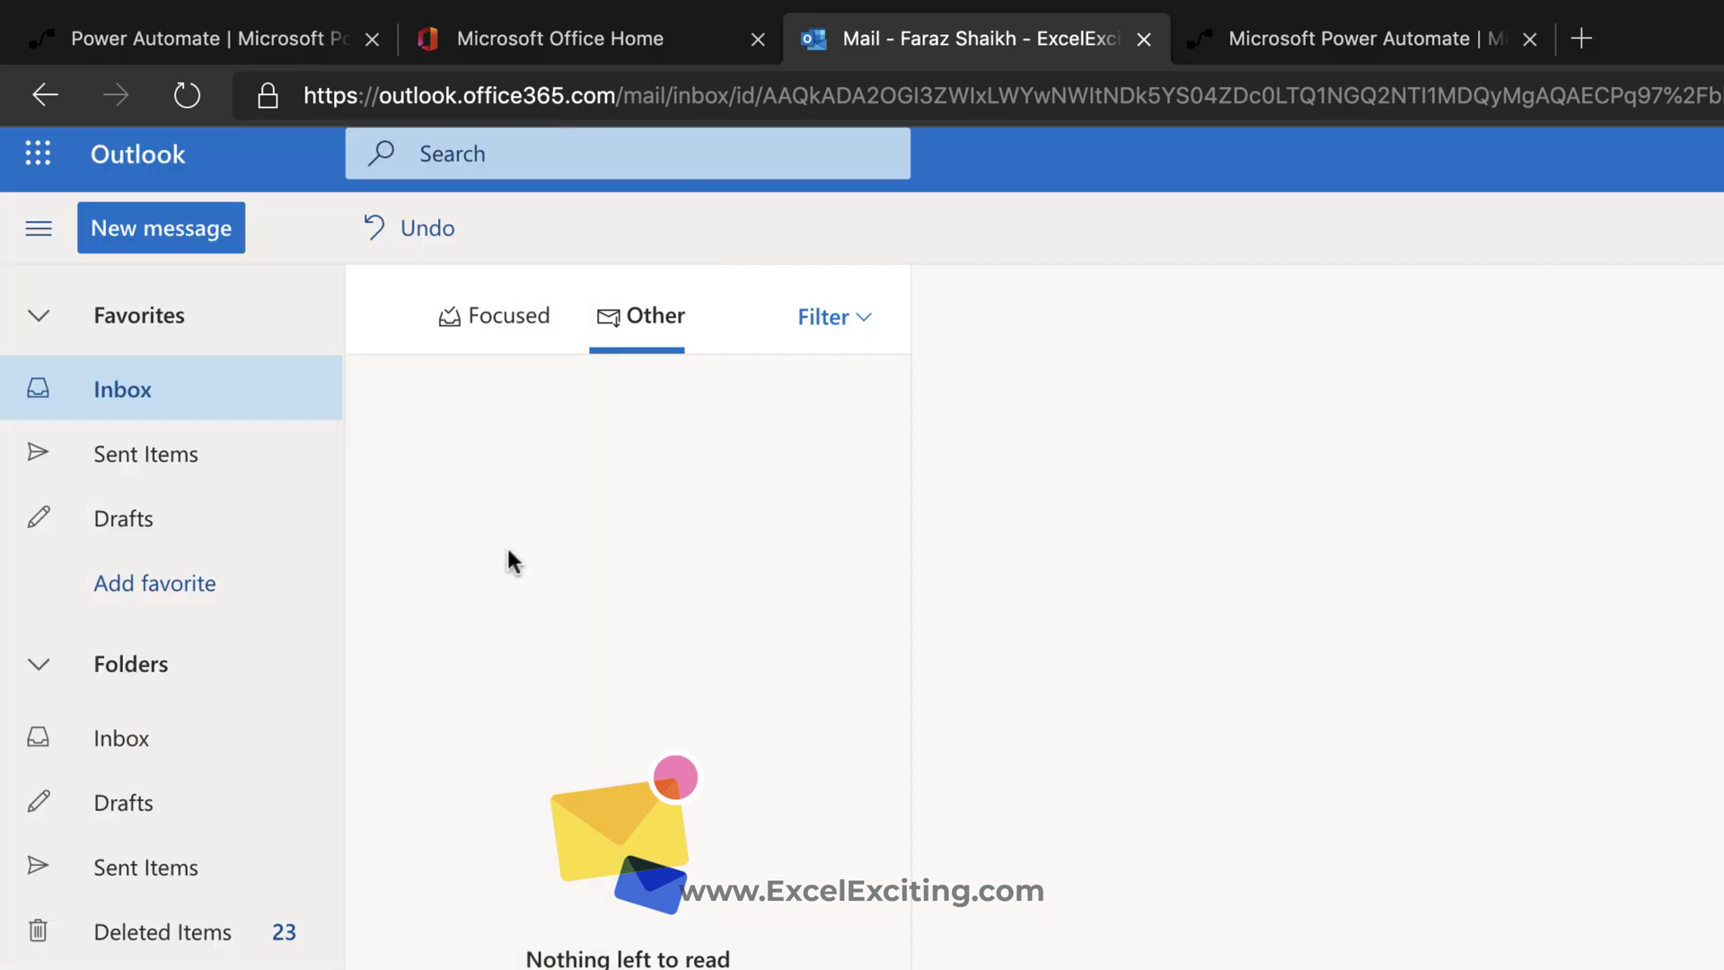
- Switch to the Power Automate site and search its flow templates for "twitter"
left_click(1249, 39)
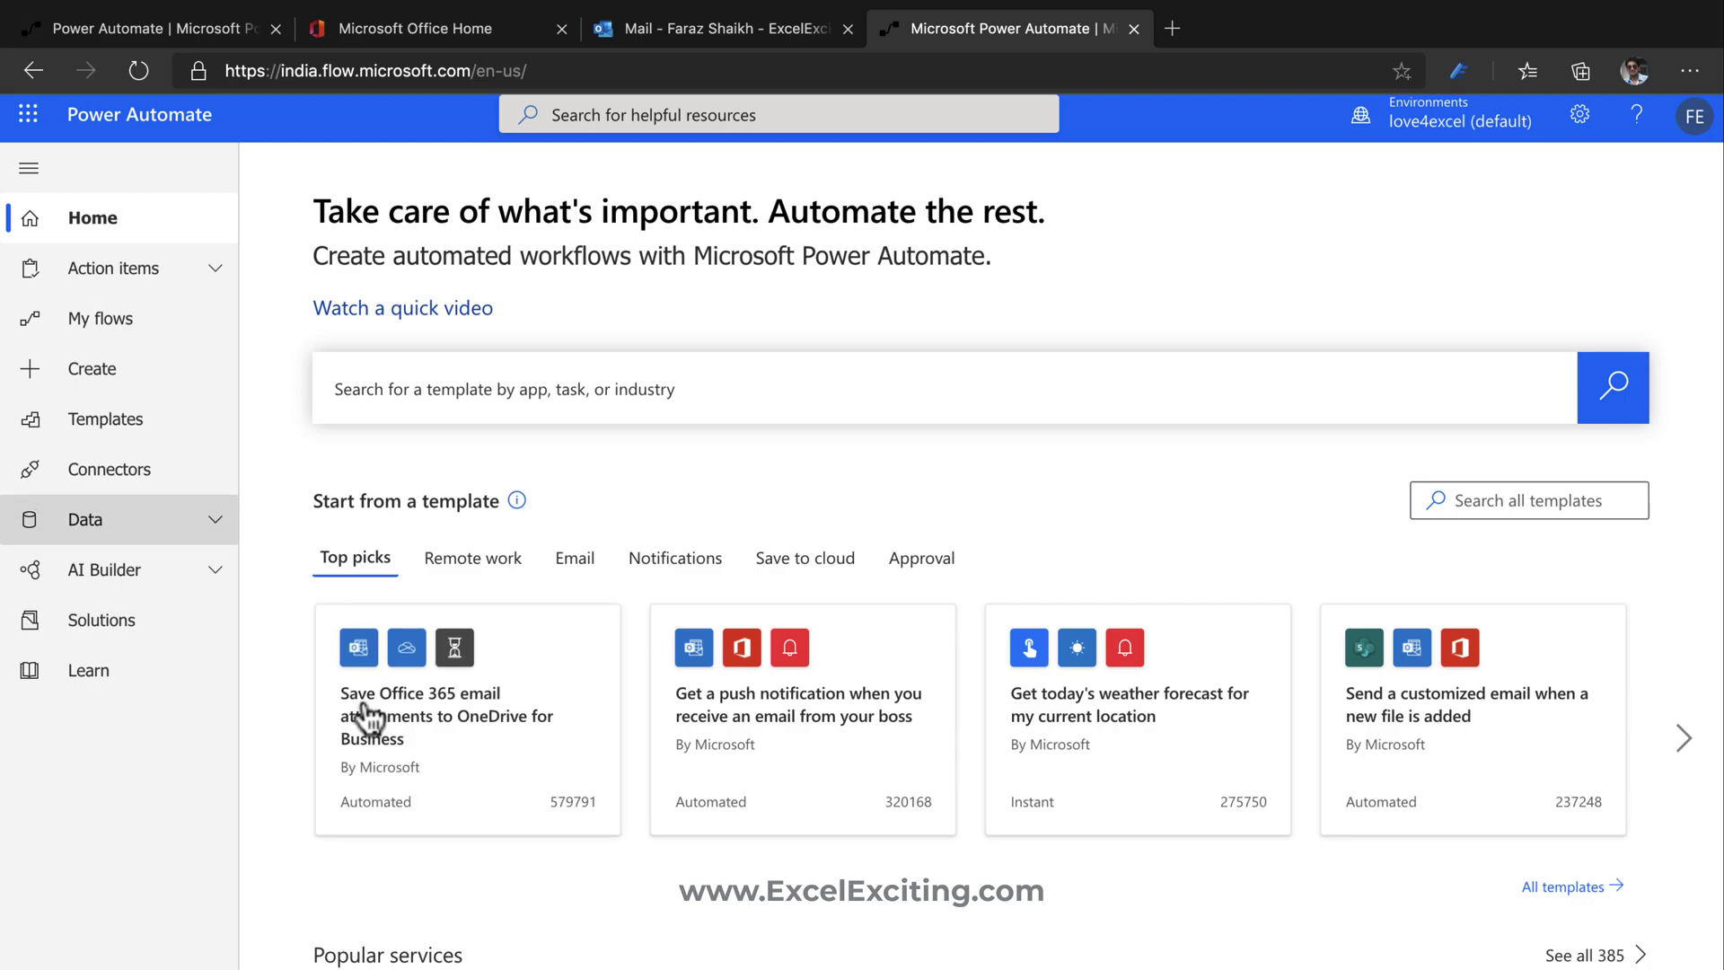
left_click(135, 445)
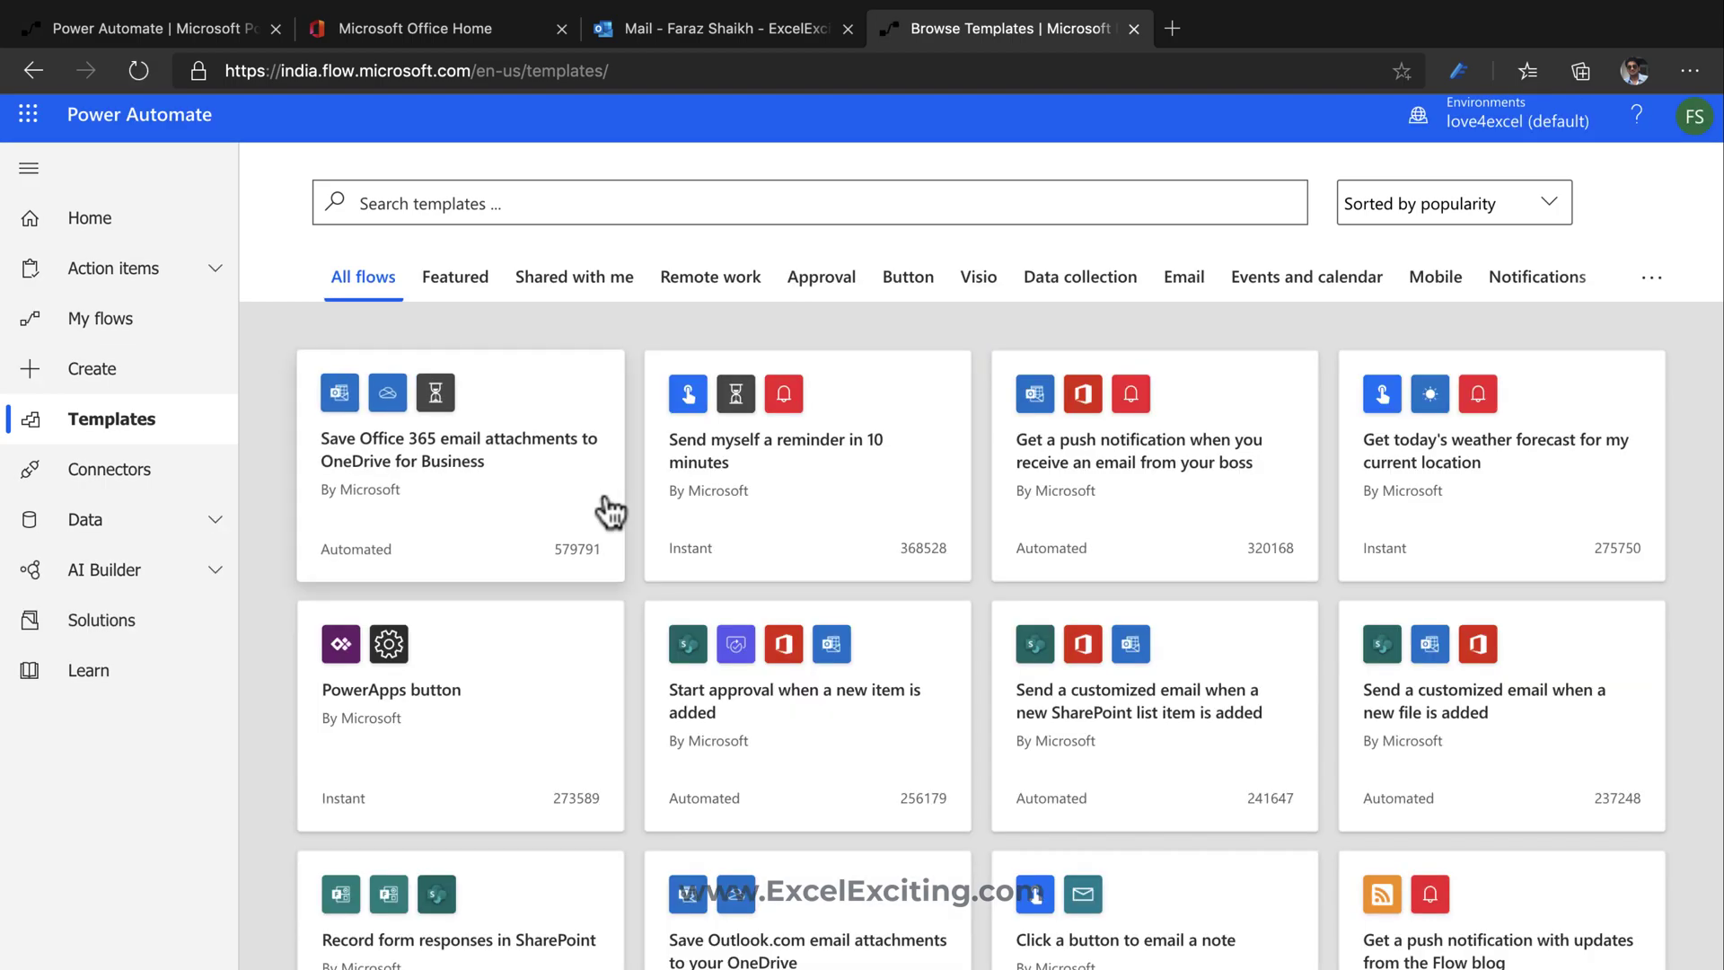
left_click(678, 202)
type("twitter")
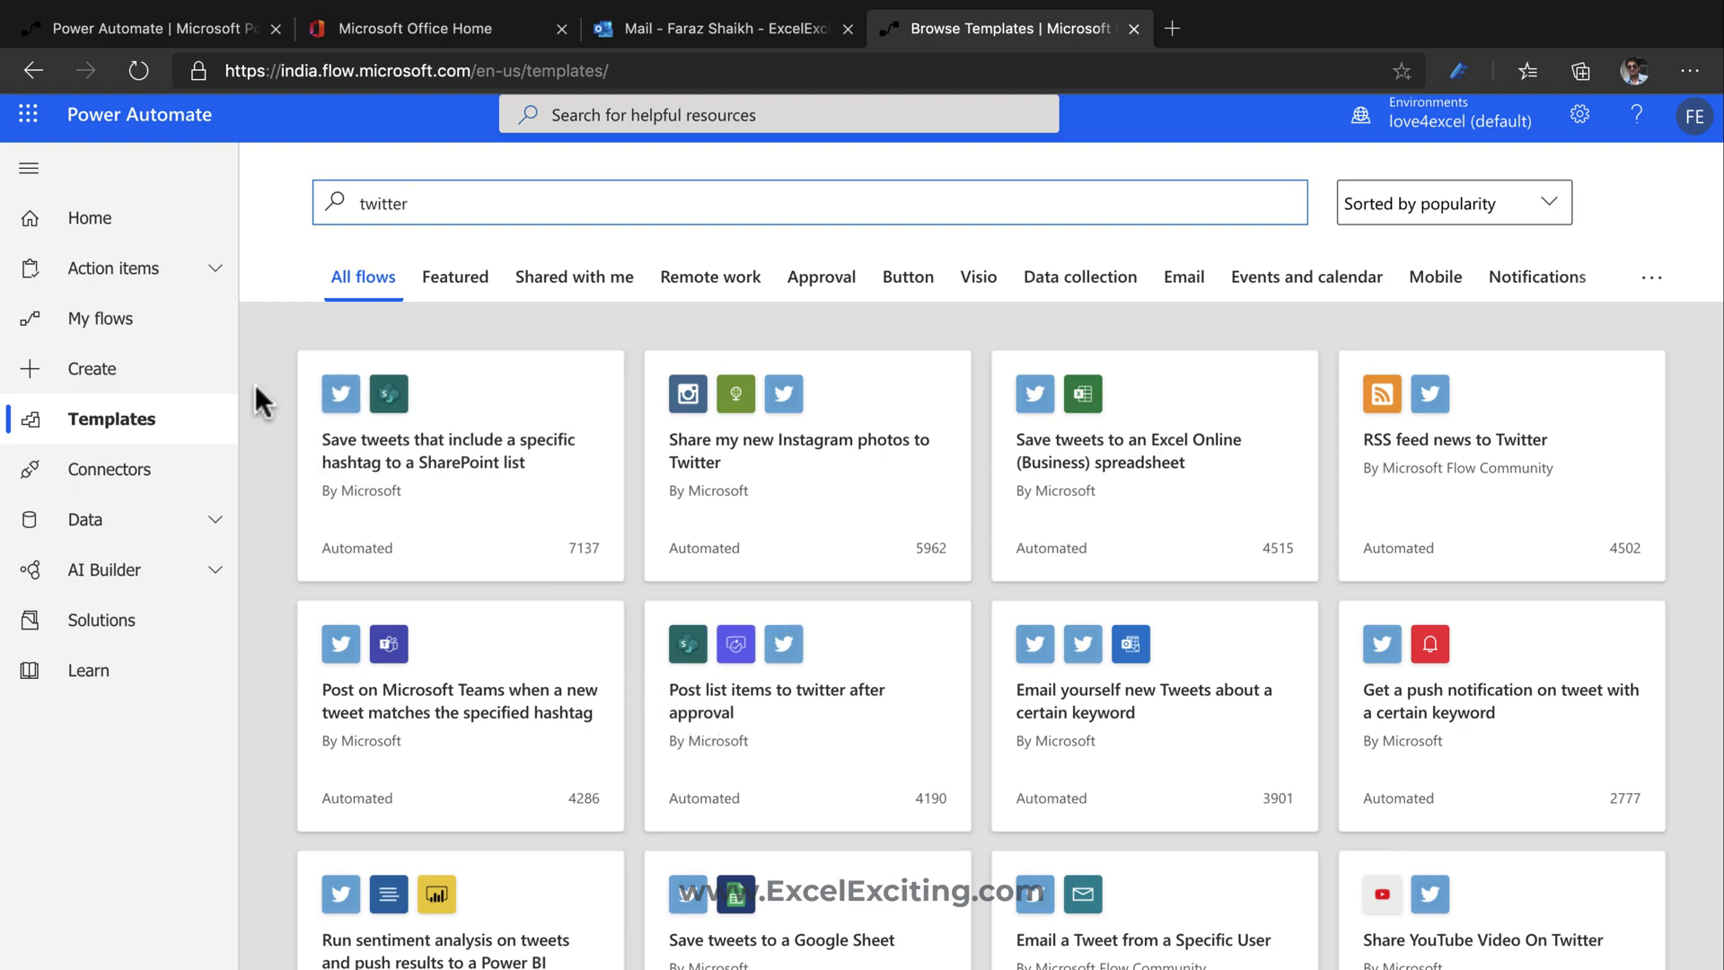
- Examine the full list of supported connectors, including the popular, recently added and premium ones
left_click(157, 470)
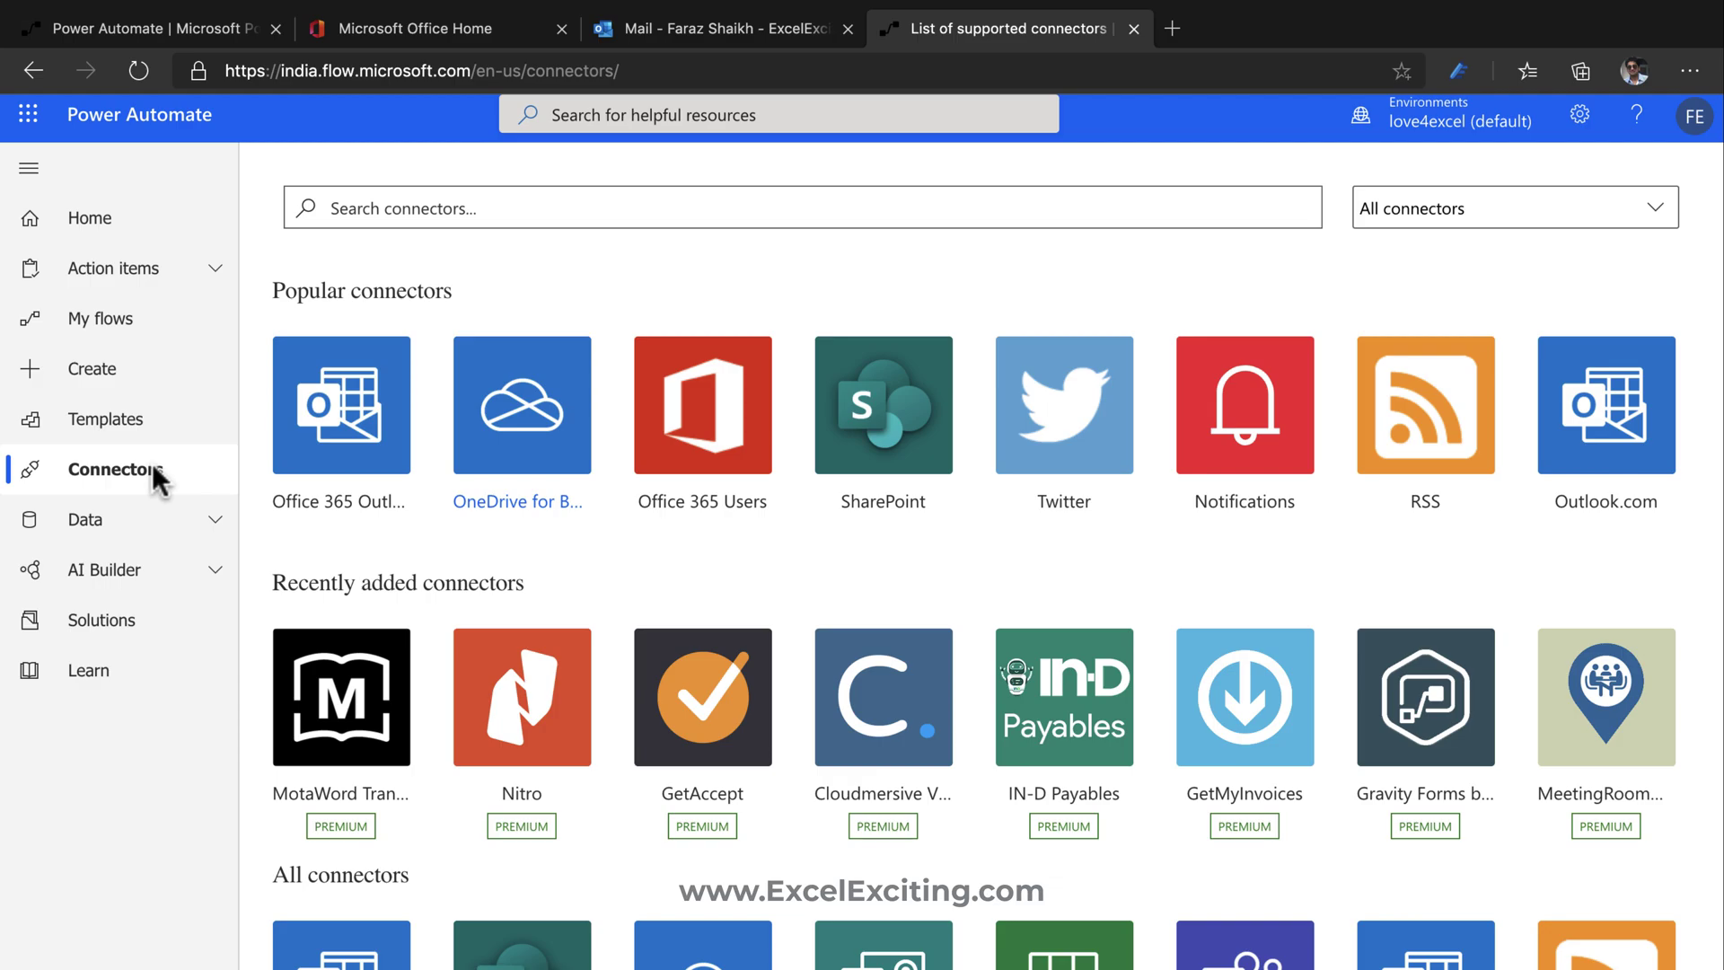
scroll(666, 552, "down", 10)
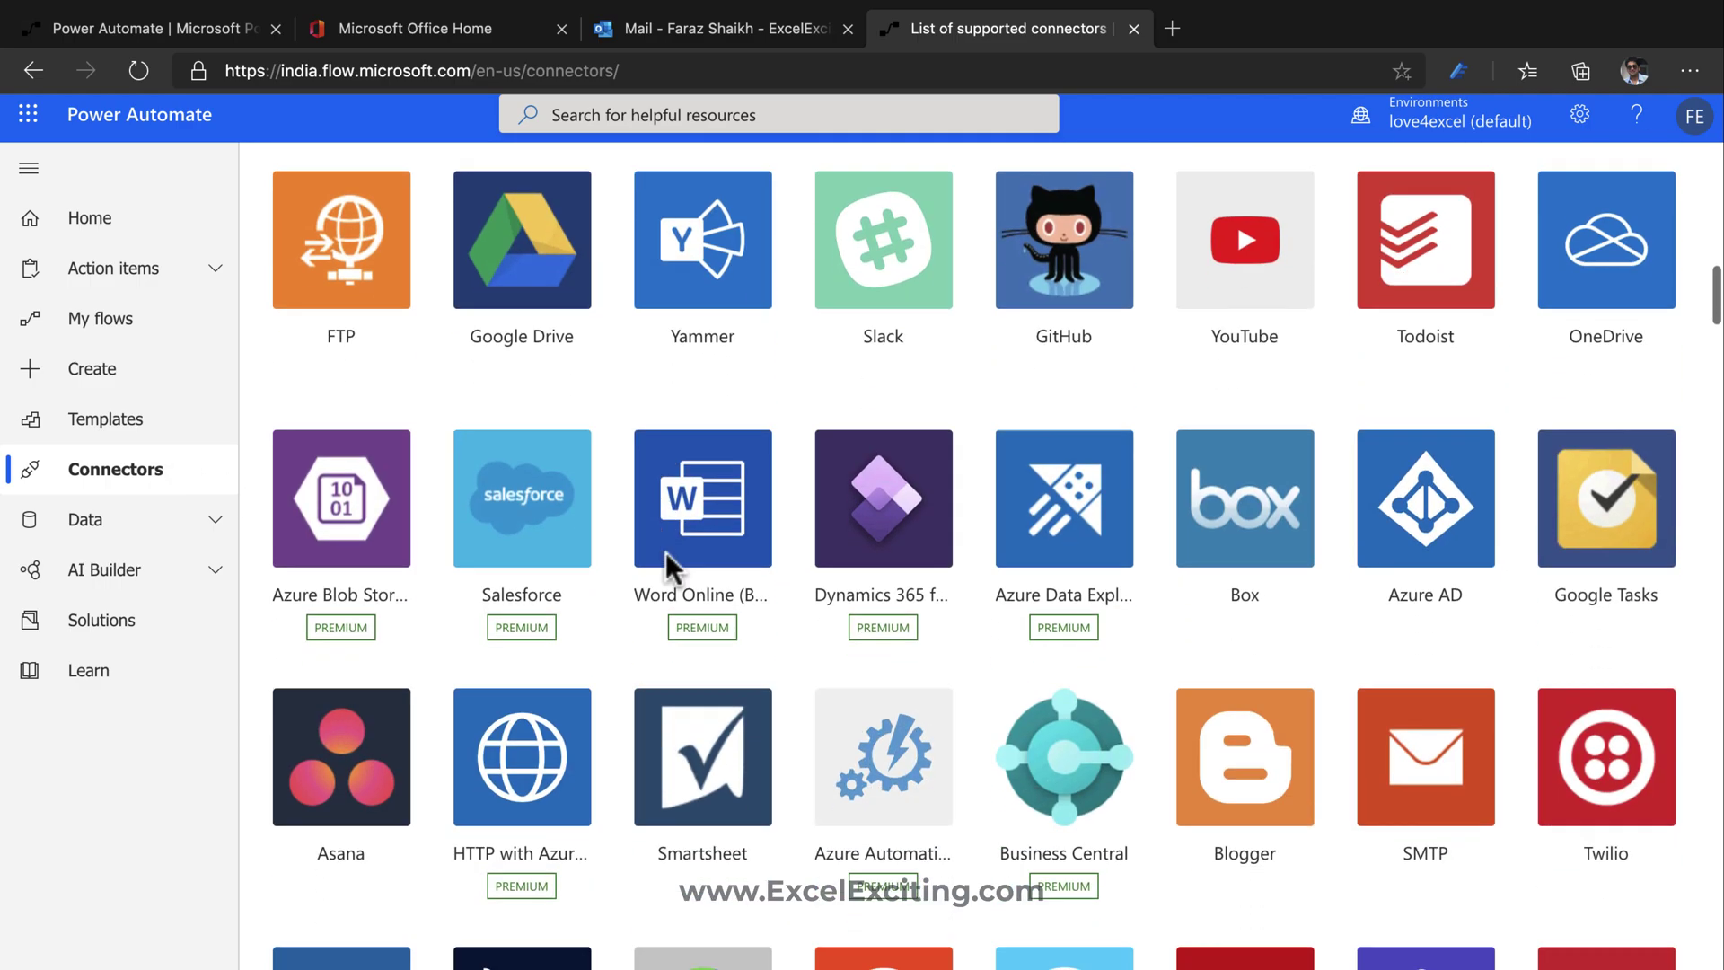
scroll(665, 551, "down", 20)
scroll(669, 568, "down", 20)
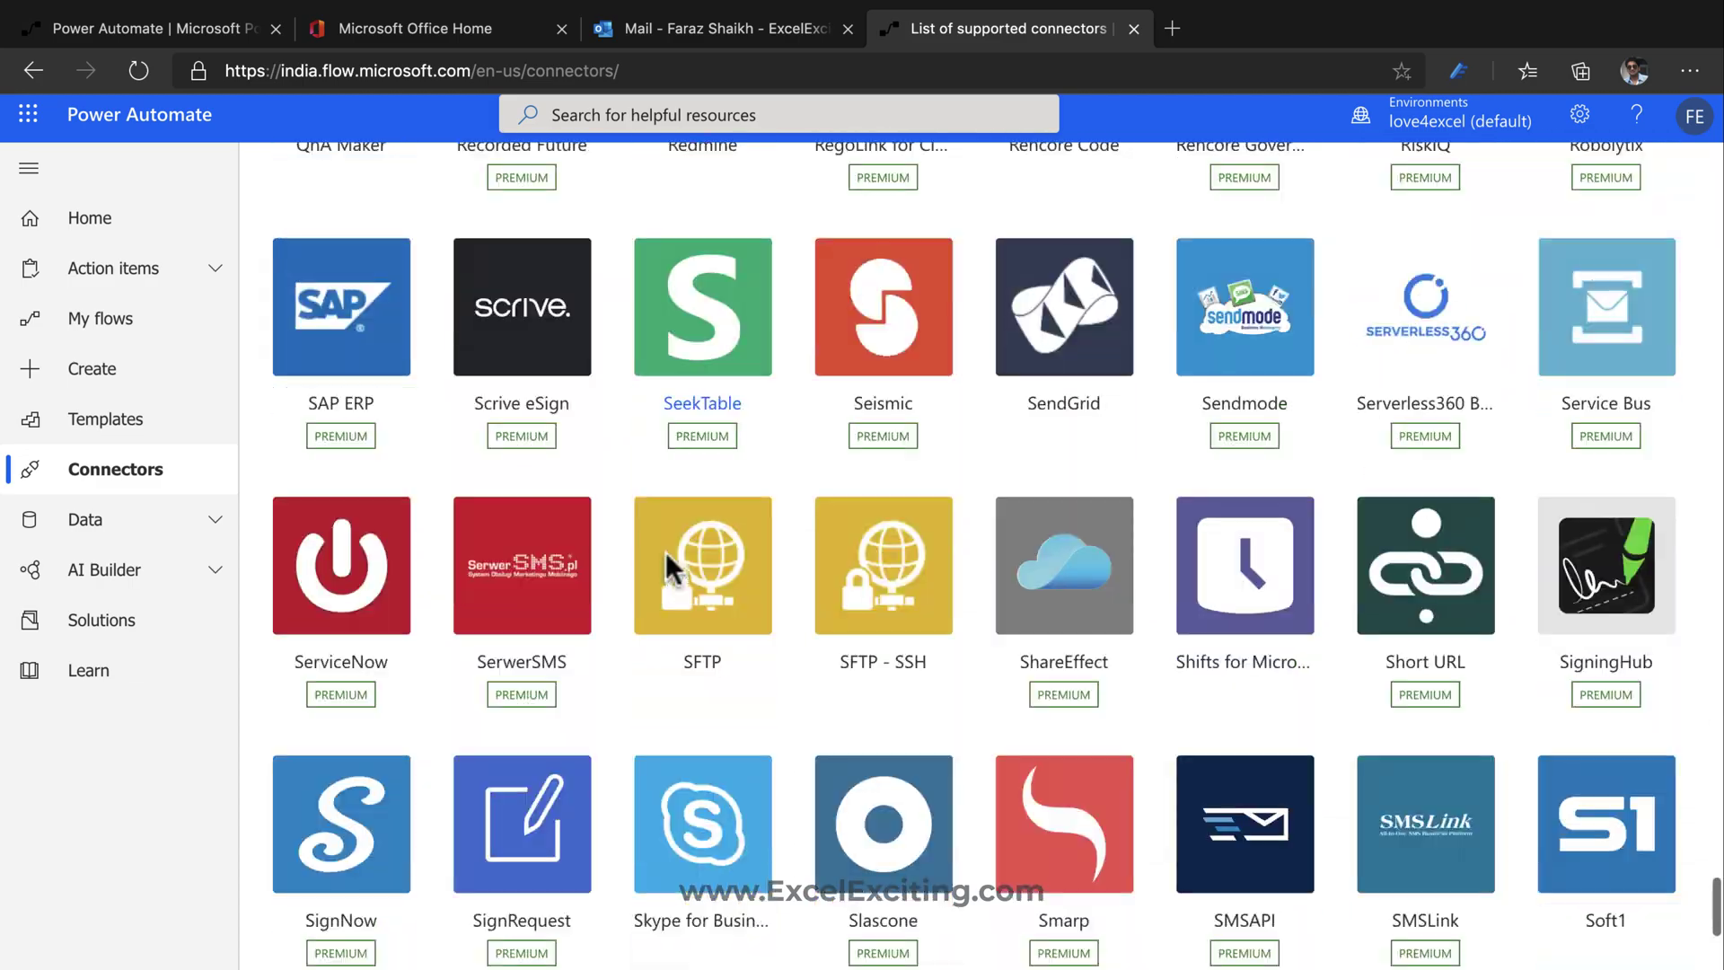
scroll(665, 551, "down", 20)
scroll(667, 564, "down", 3)
scroll(666, 564, "up", 20)
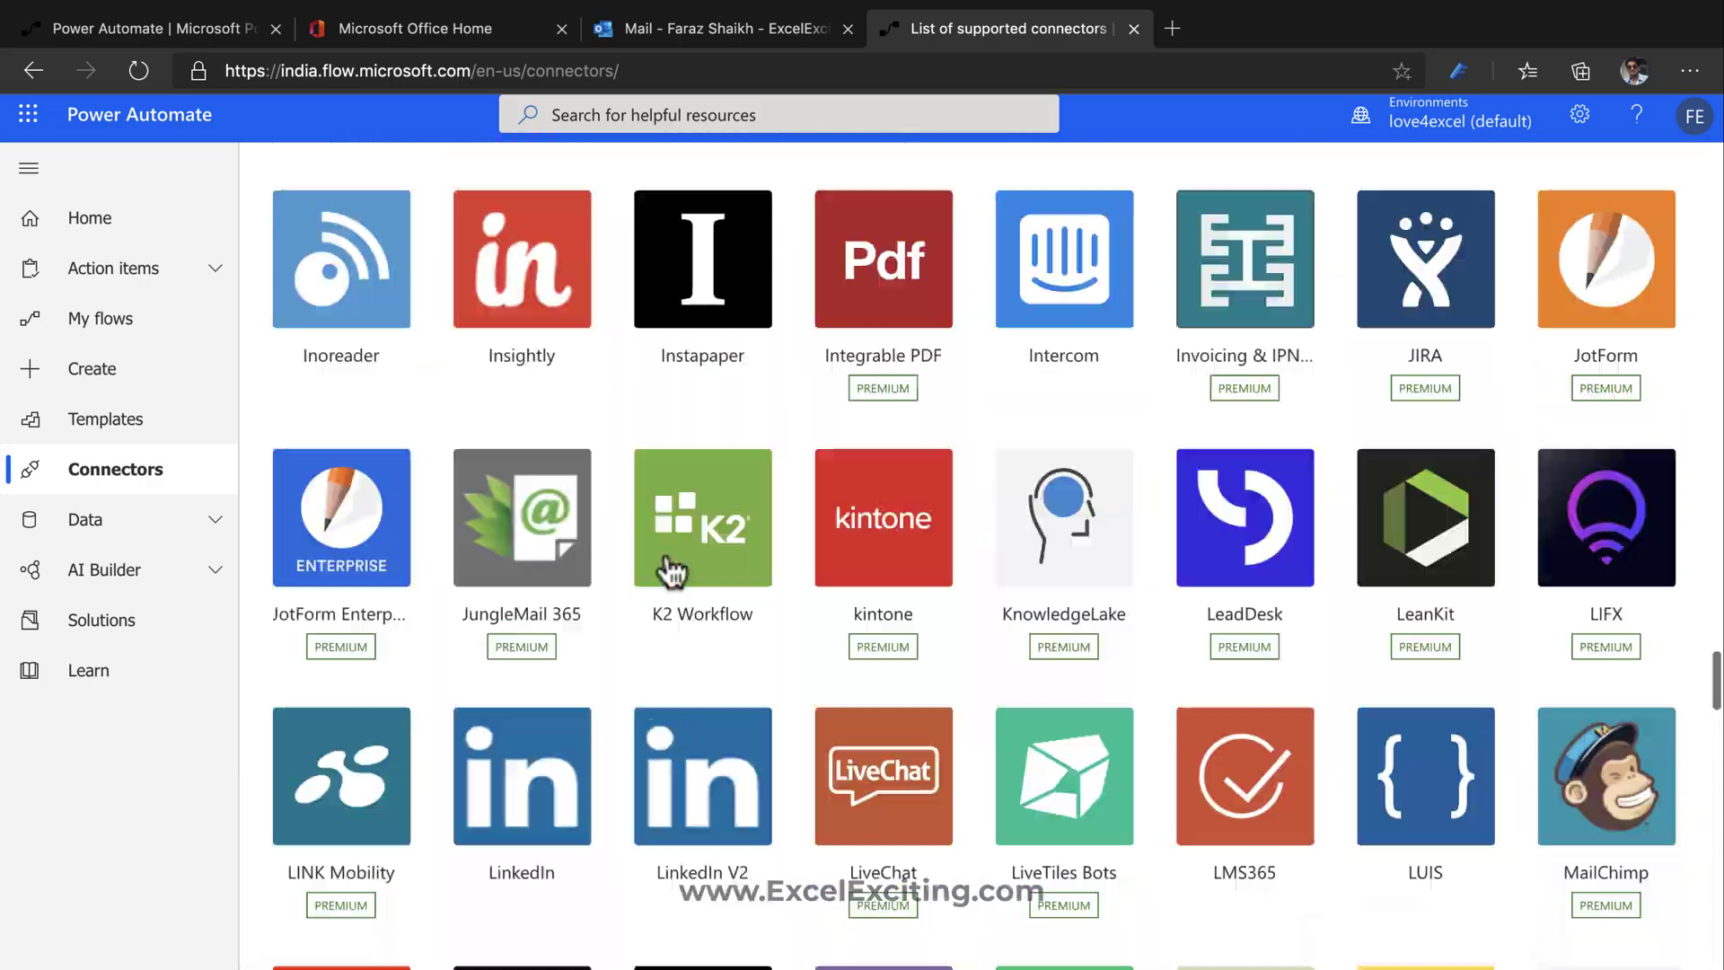
scroll(669, 571, "up", 20)
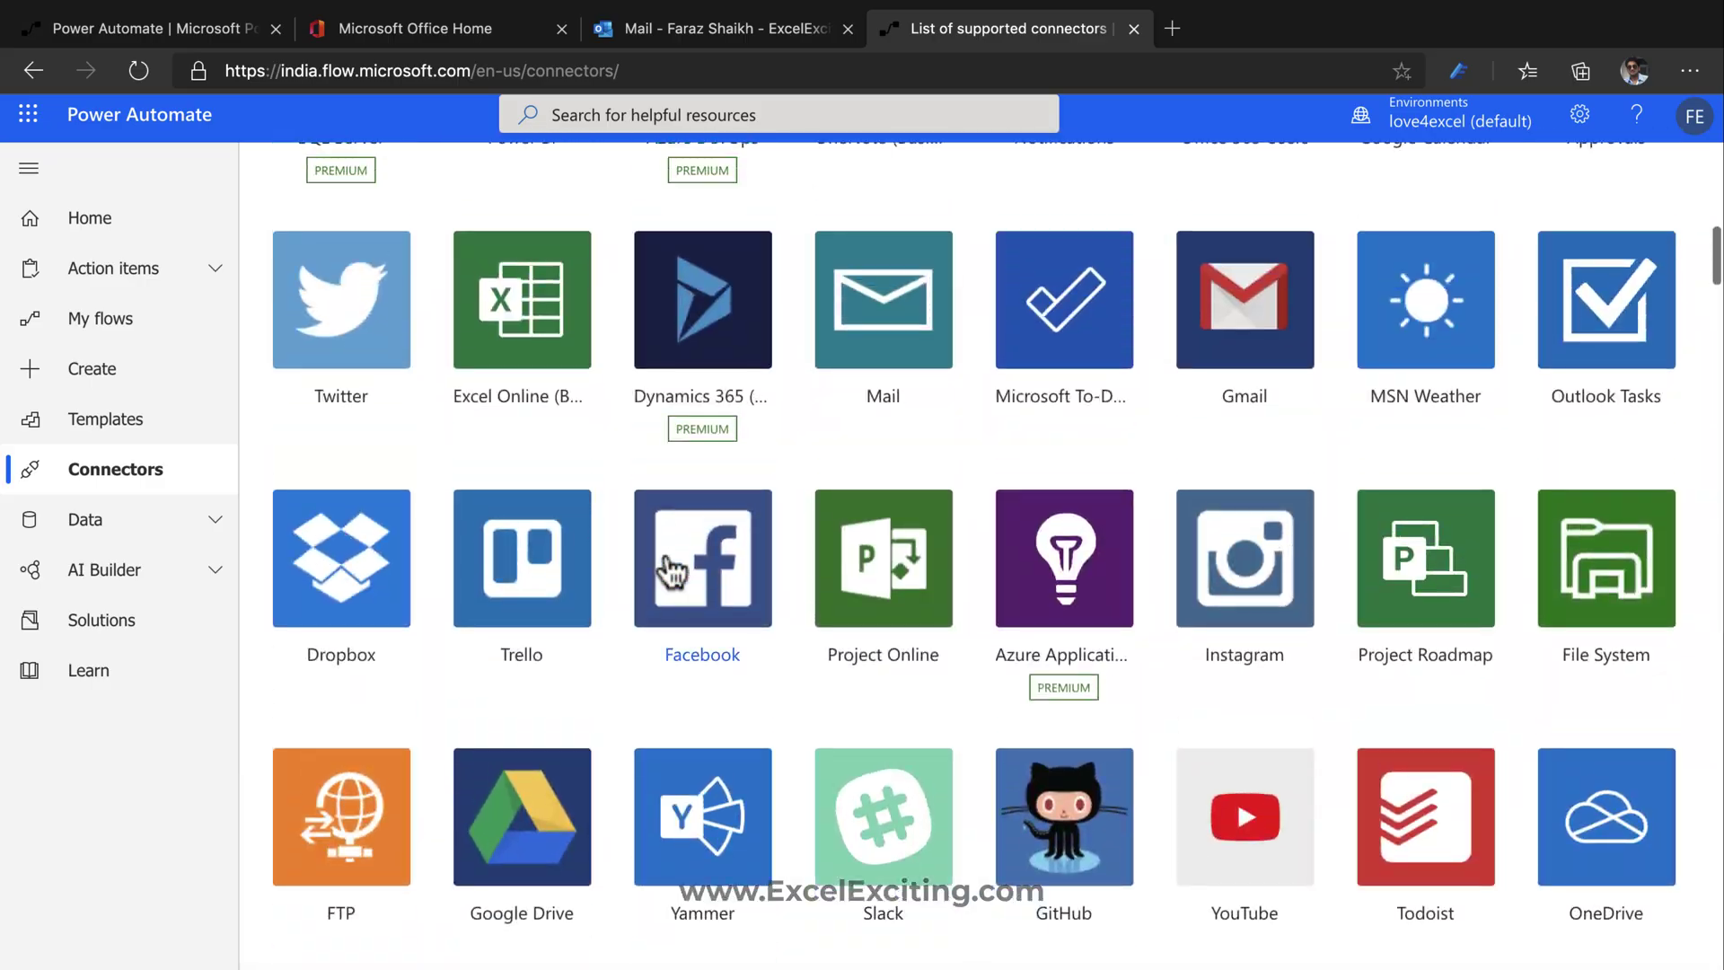
scroll(669, 571, "up", 5)
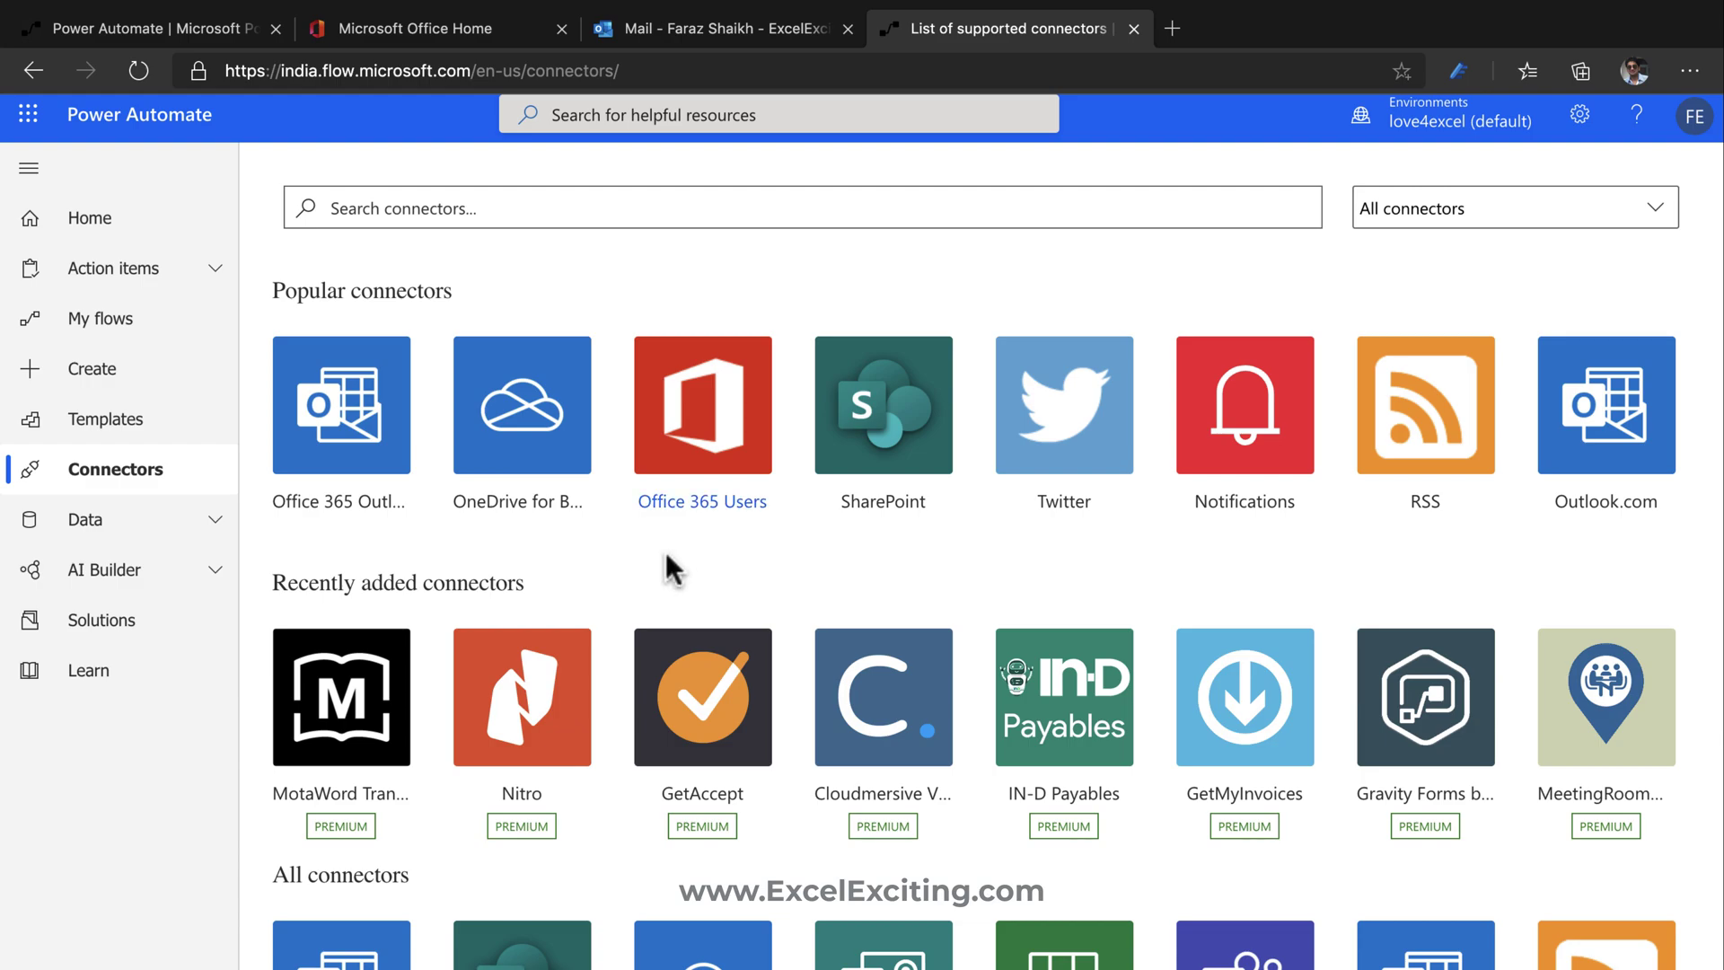
- Review the environment's data connections and the personal, team, business process and UI flow lists, dismissing the free trial offer
left_click(171, 529)
left_click(144, 621)
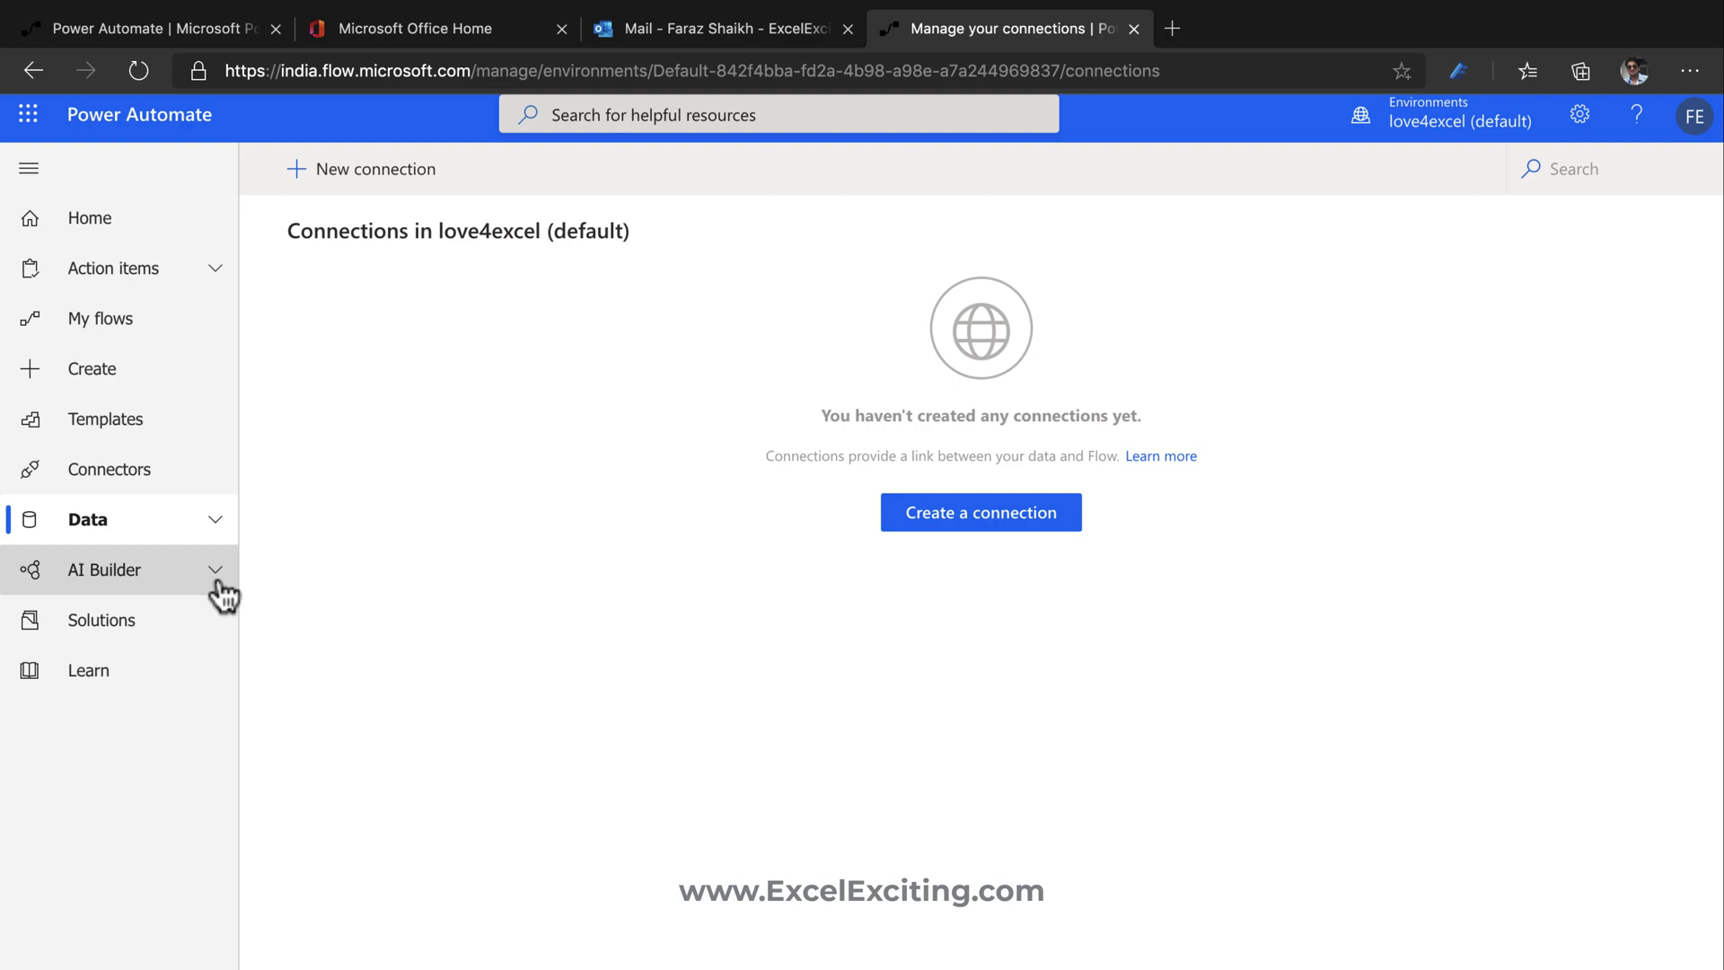
left_click(146, 329)
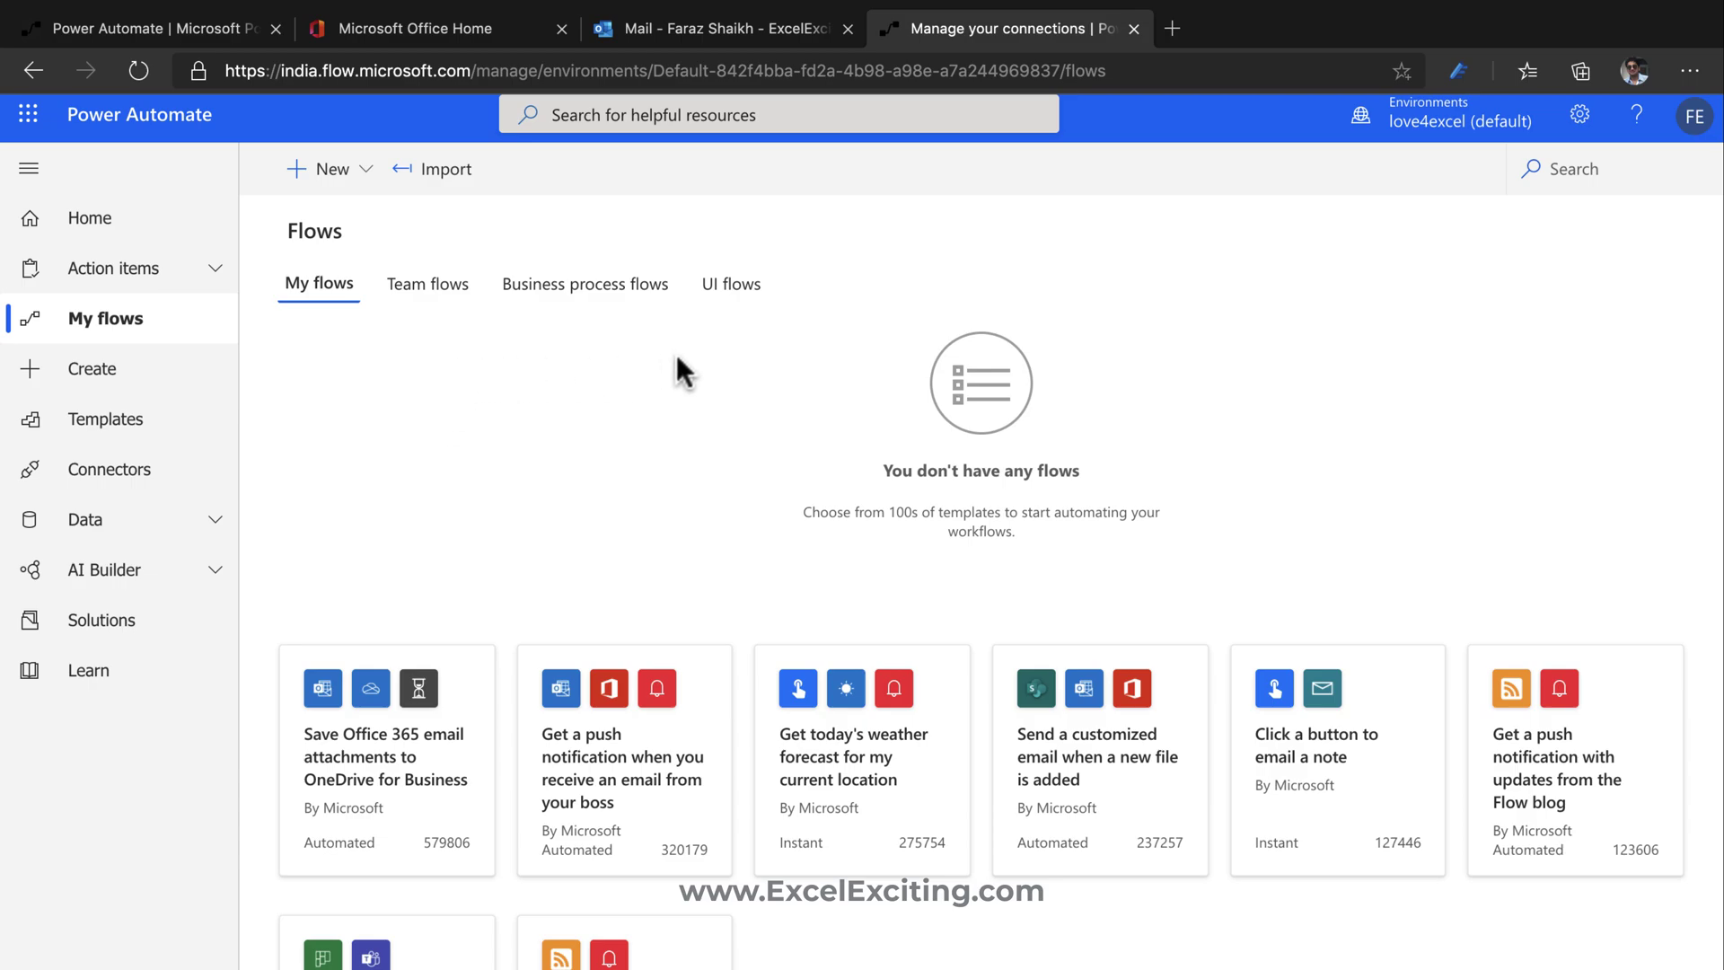
left_click(440, 297)
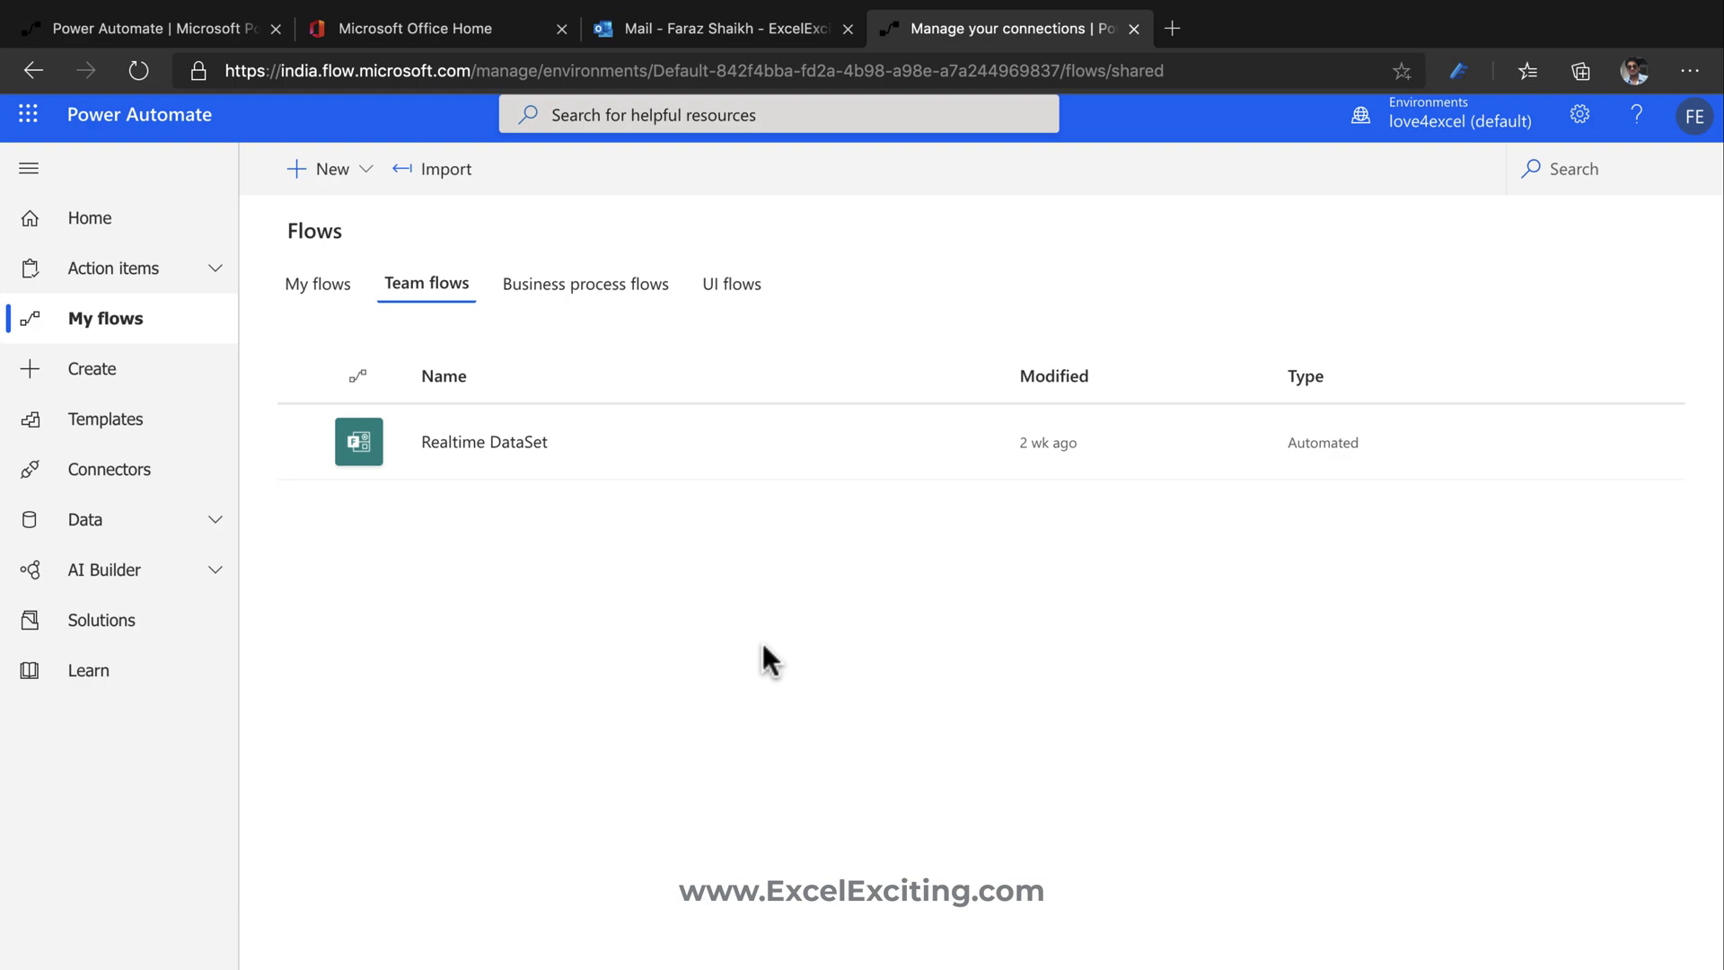
left_click(608, 288)
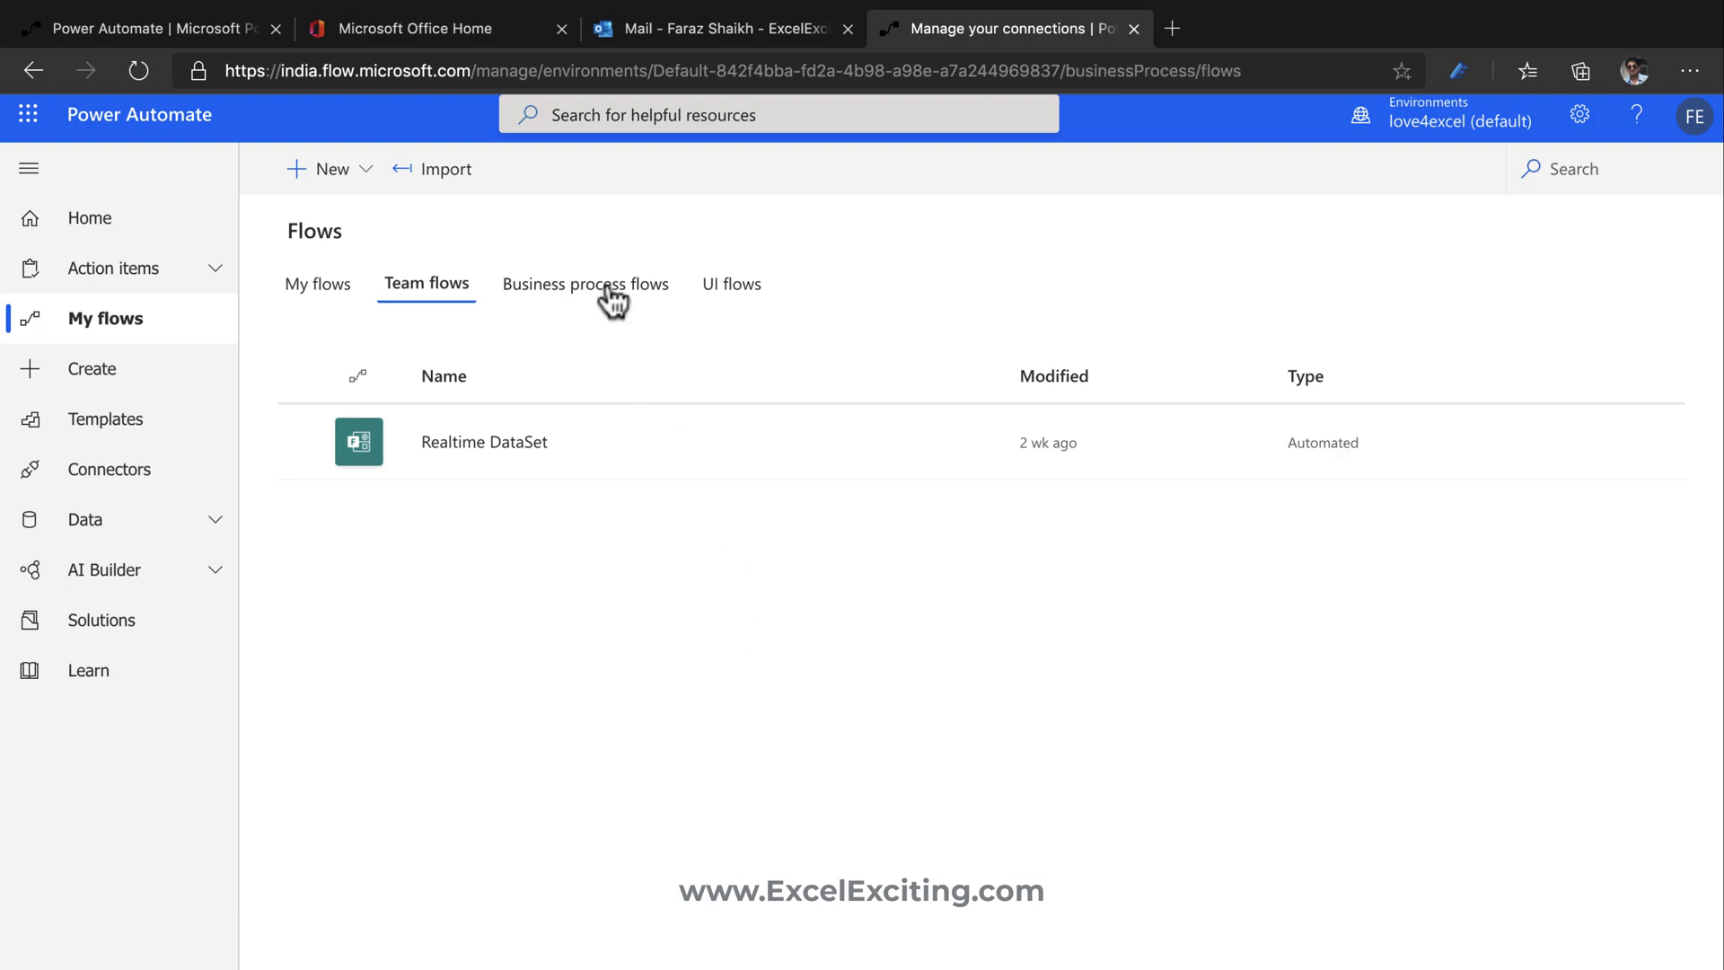
left_click(723, 286)
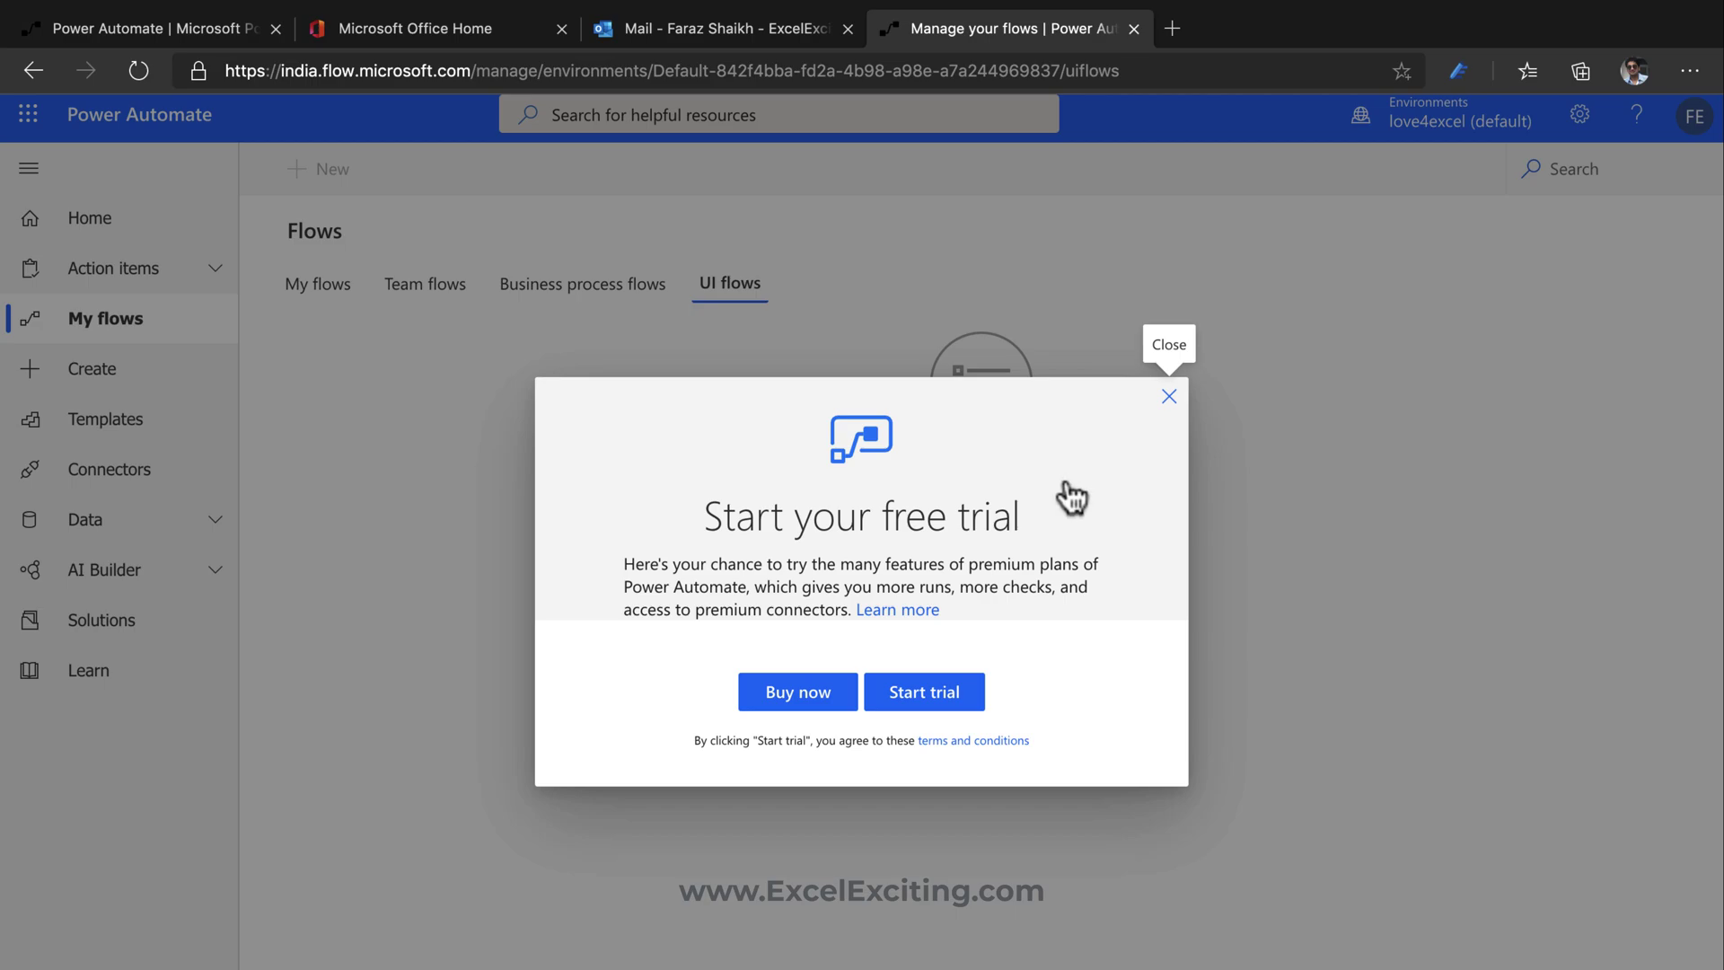
left_click(1169, 396)
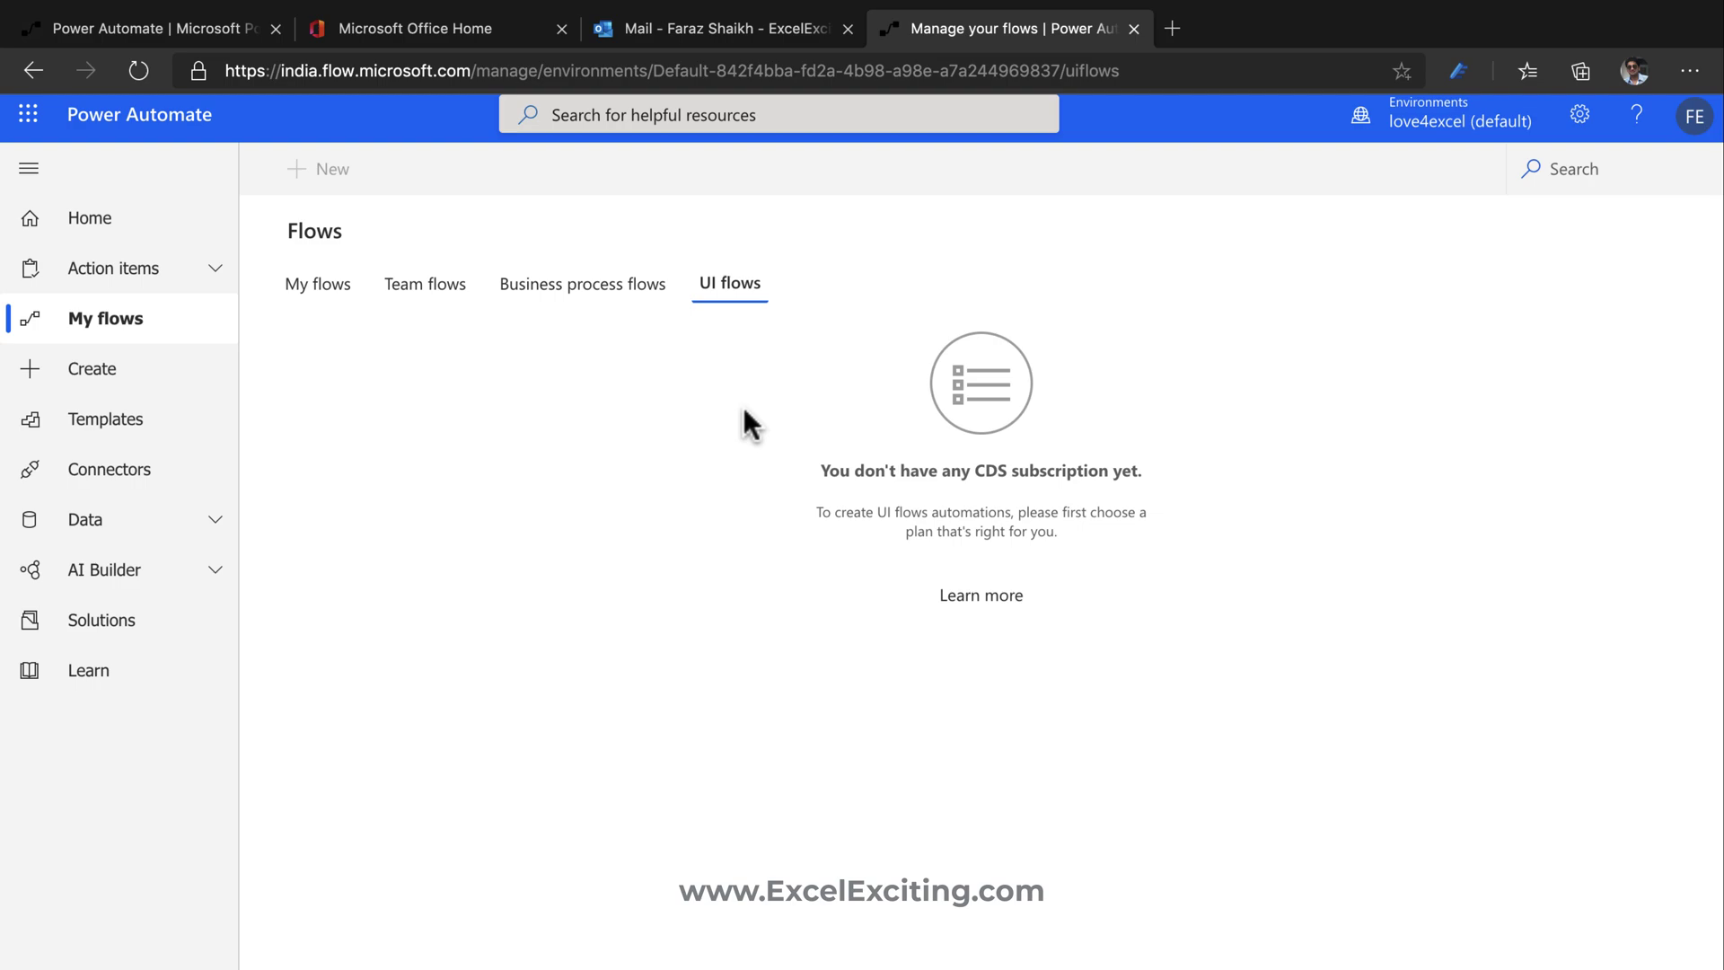
- Return to the personal flows and examine the options available for creating a new flow
left_click(312, 288)
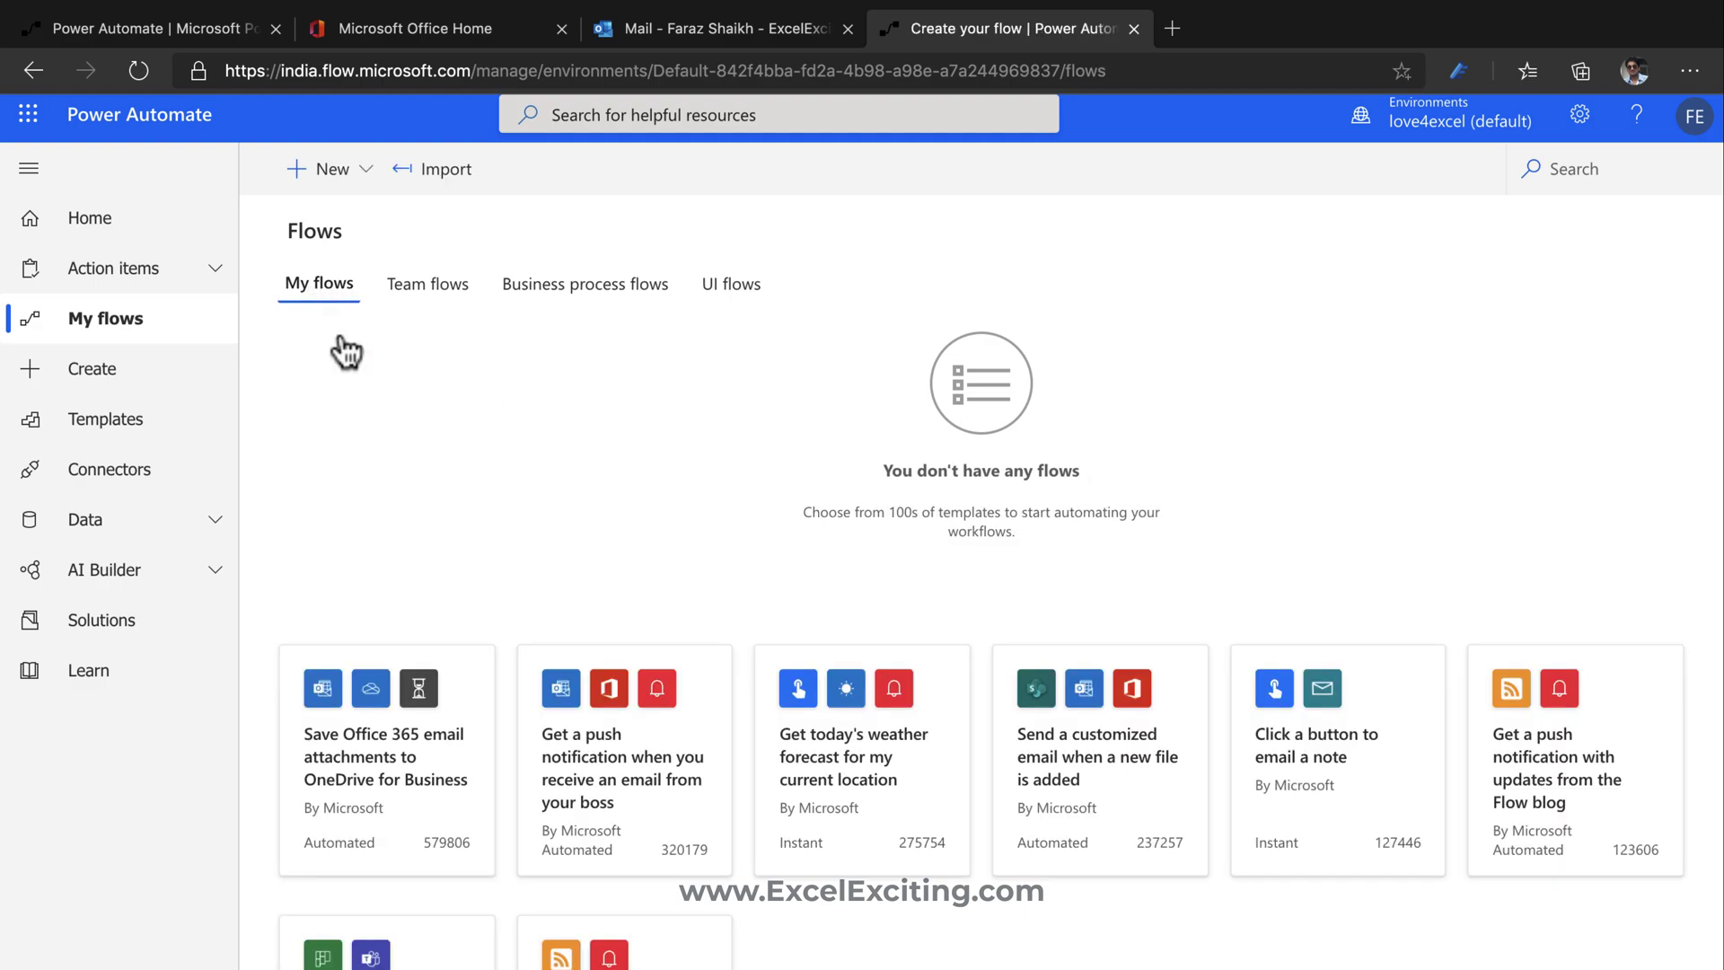
left_click(358, 185)
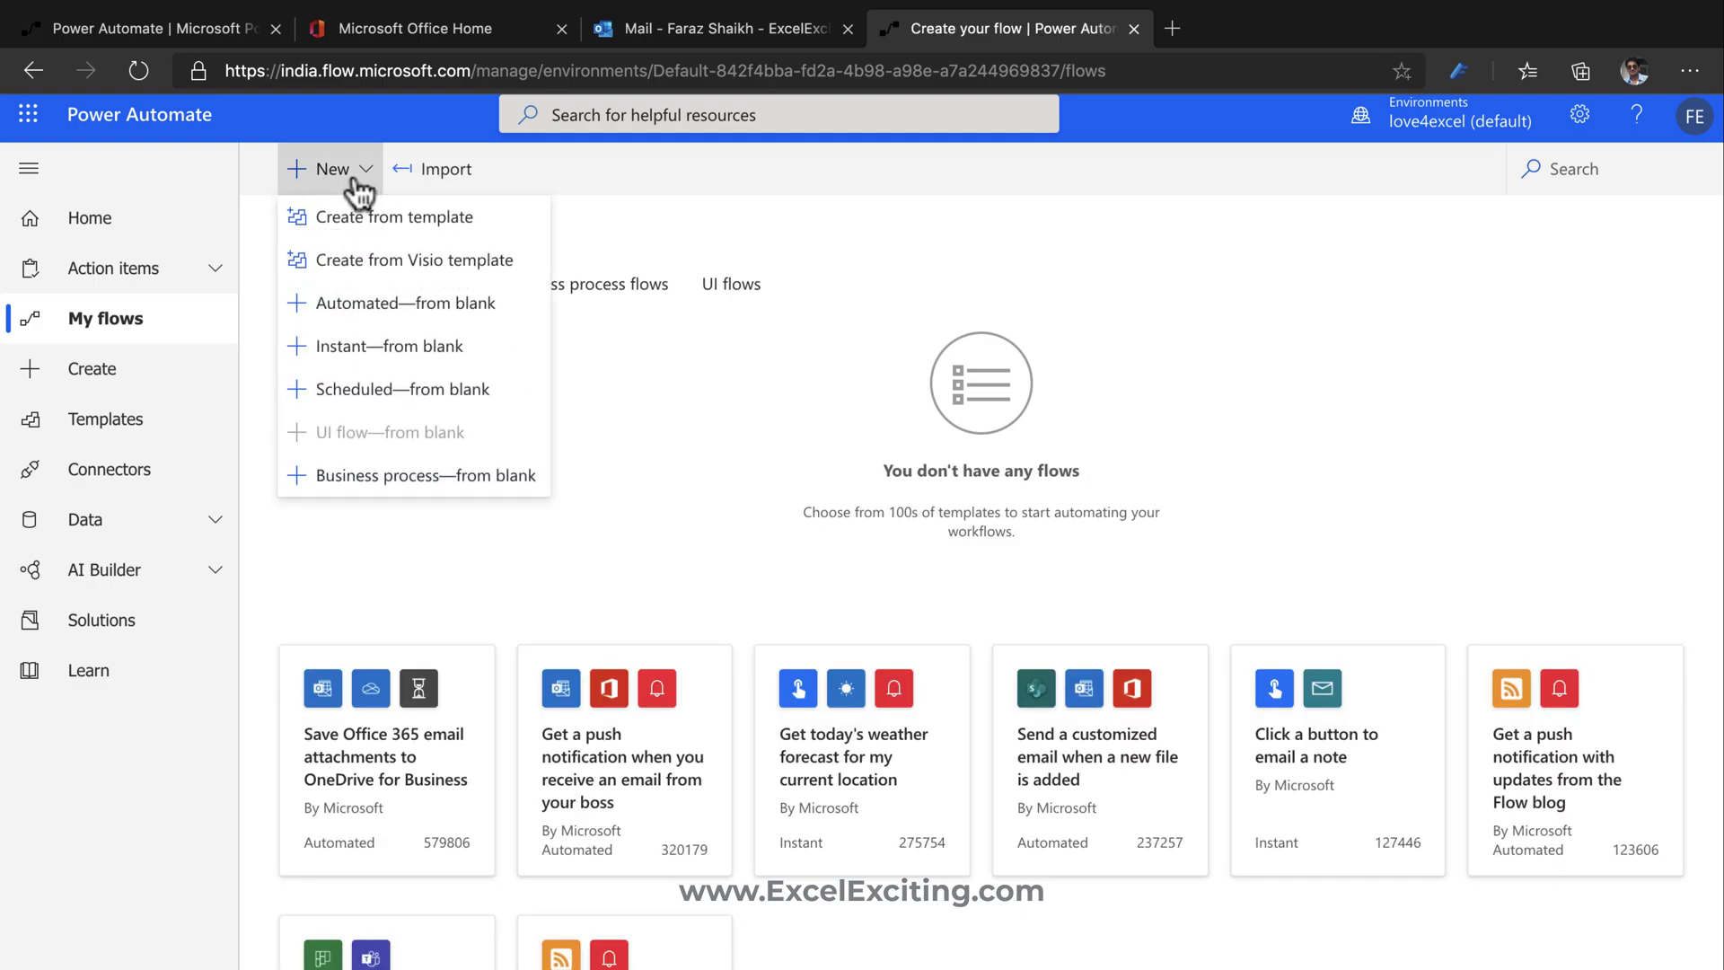
left_click(612, 401)
- Create an instant flow from blank named "Post on Twitter" with the "Manually trigger a flow" trigger
left_click(170, 389)
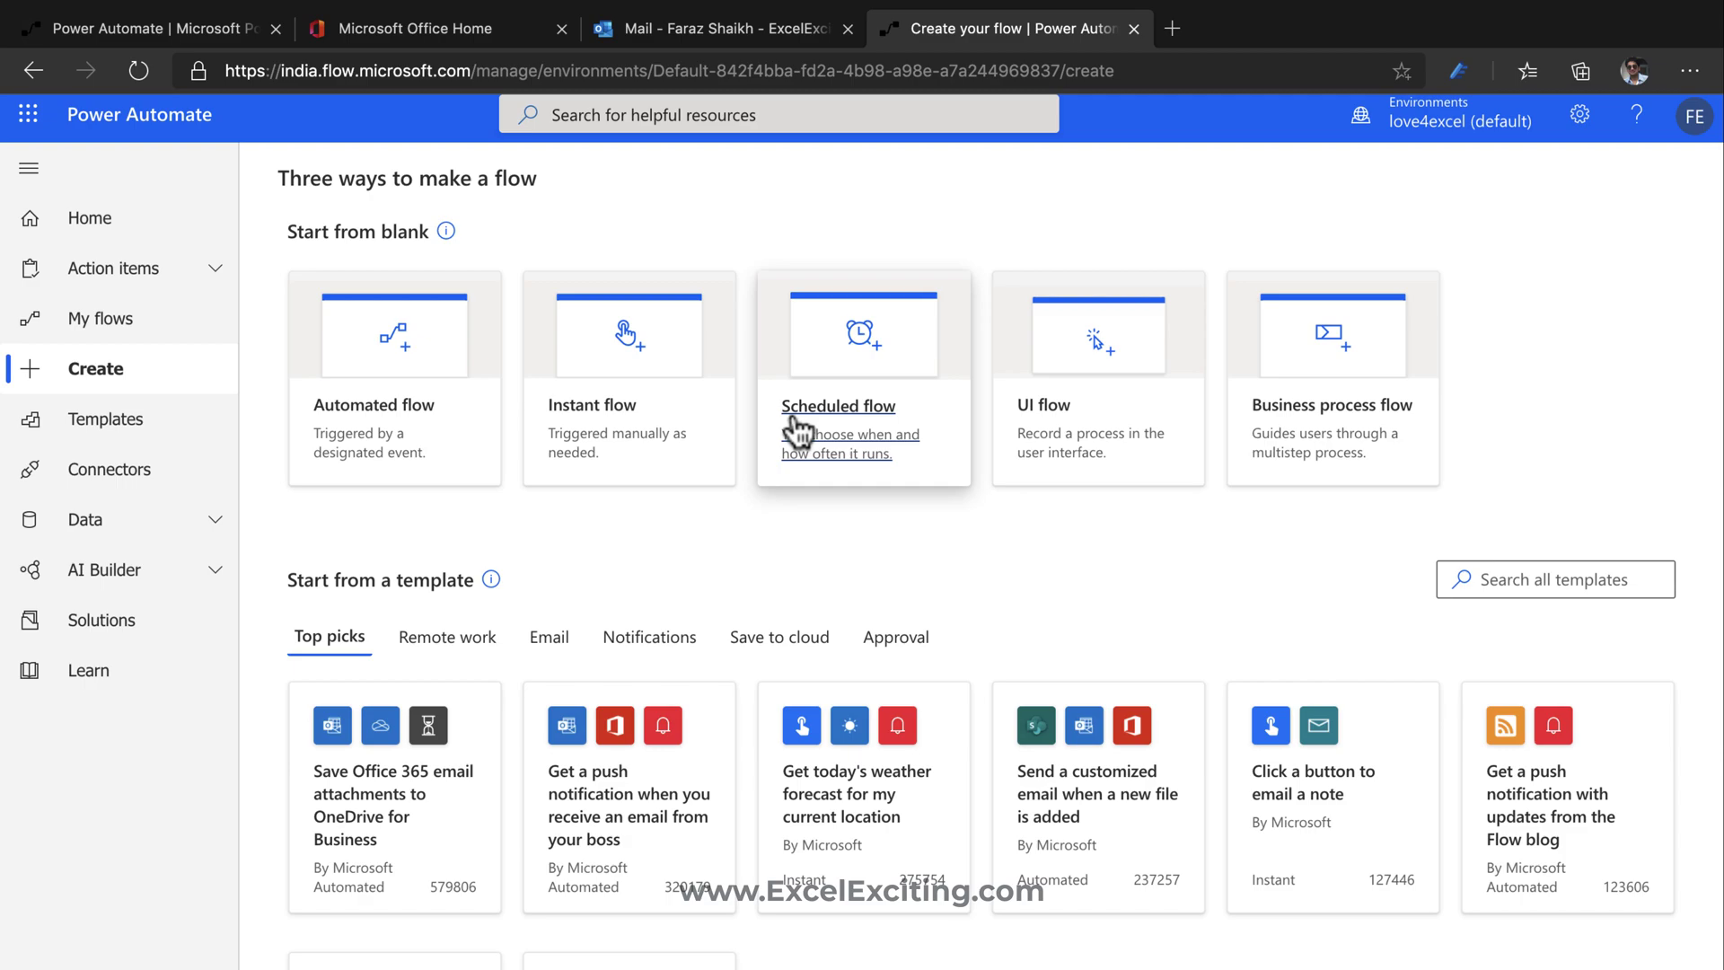
mouse_move(1058, 415)
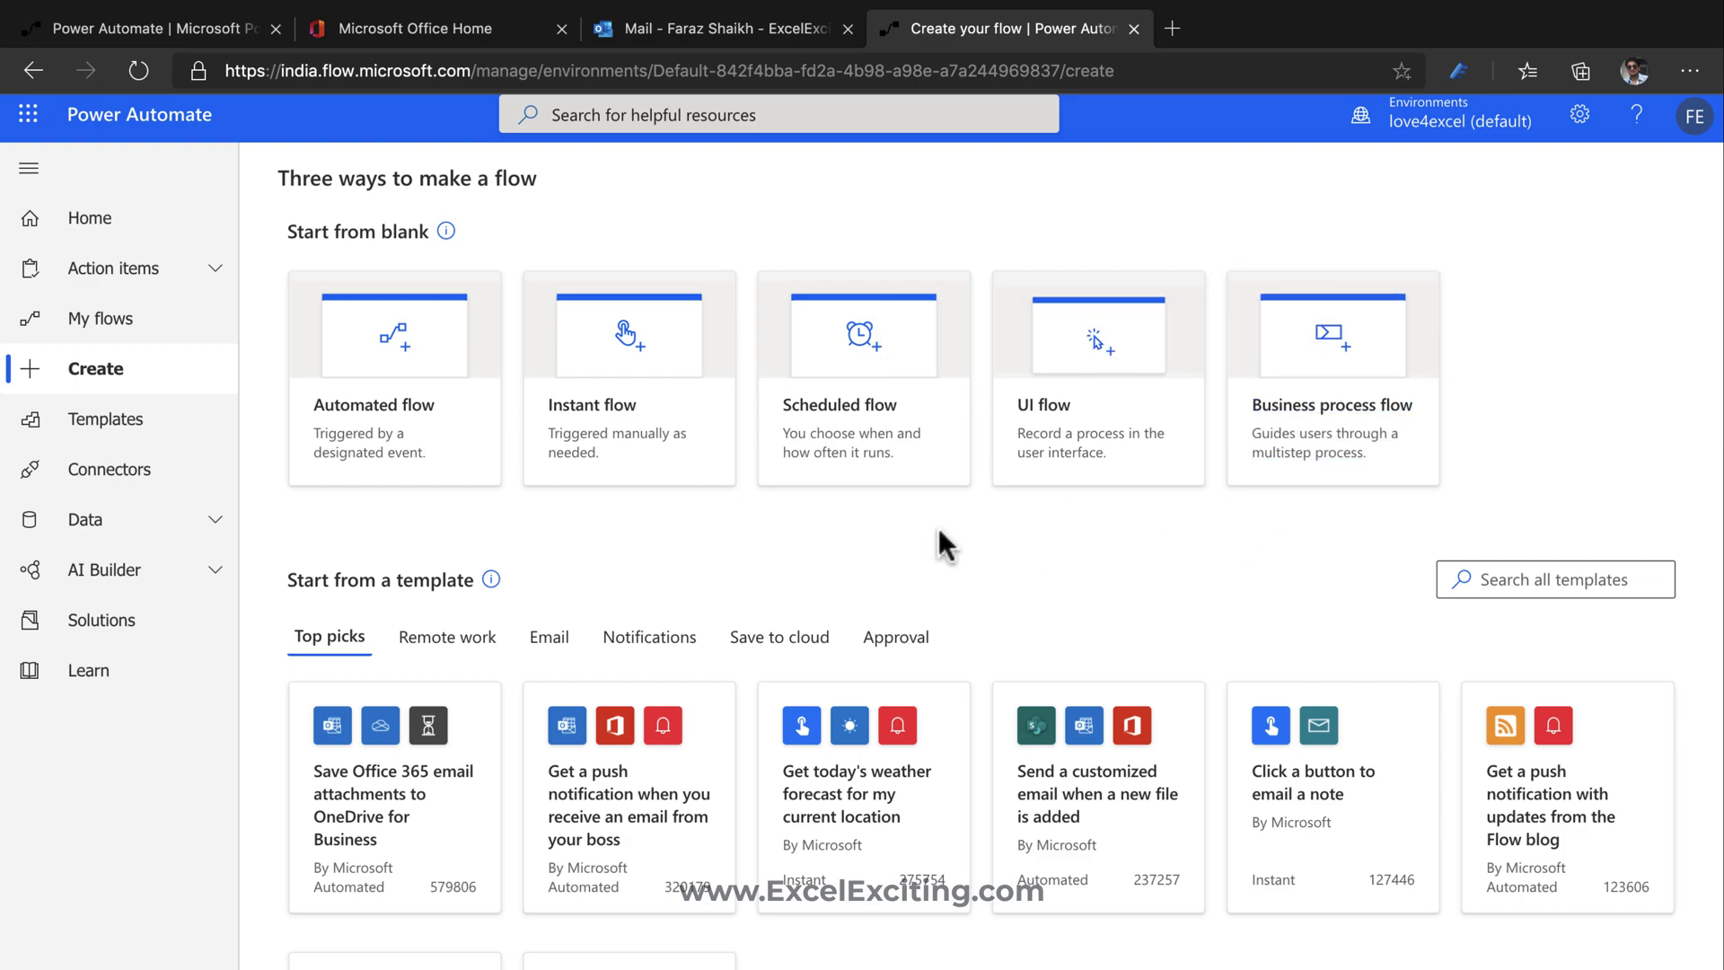
left_click(641, 433)
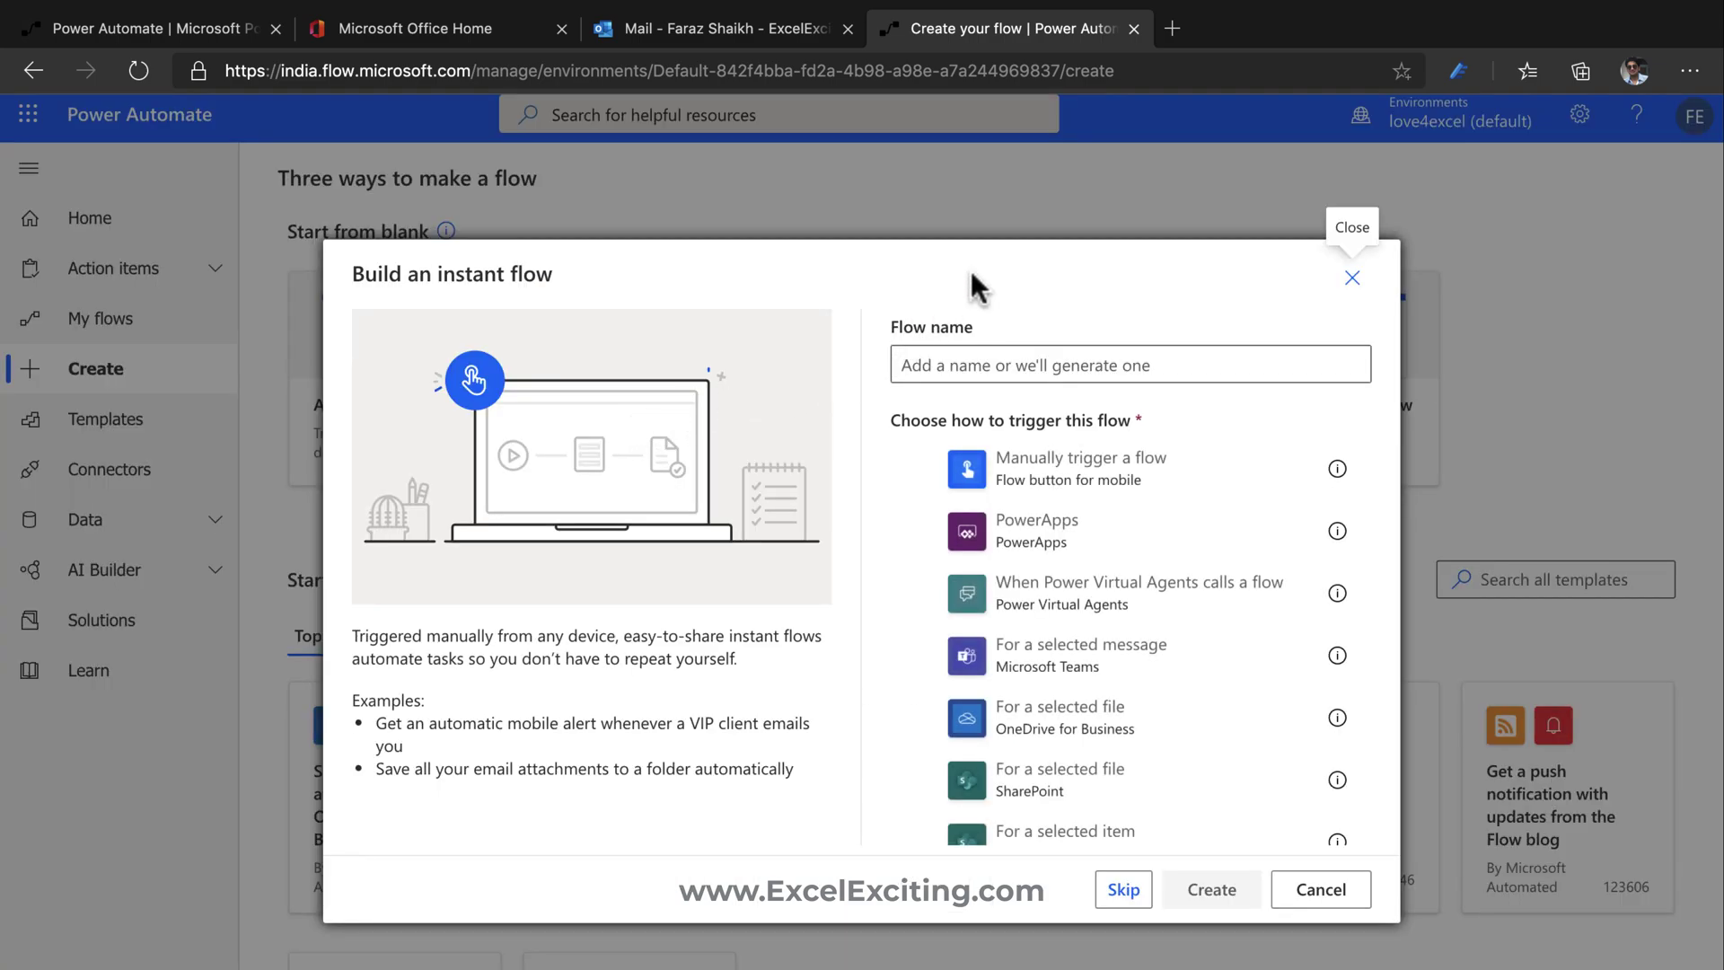
scroll(1042, 467, "down", 5)
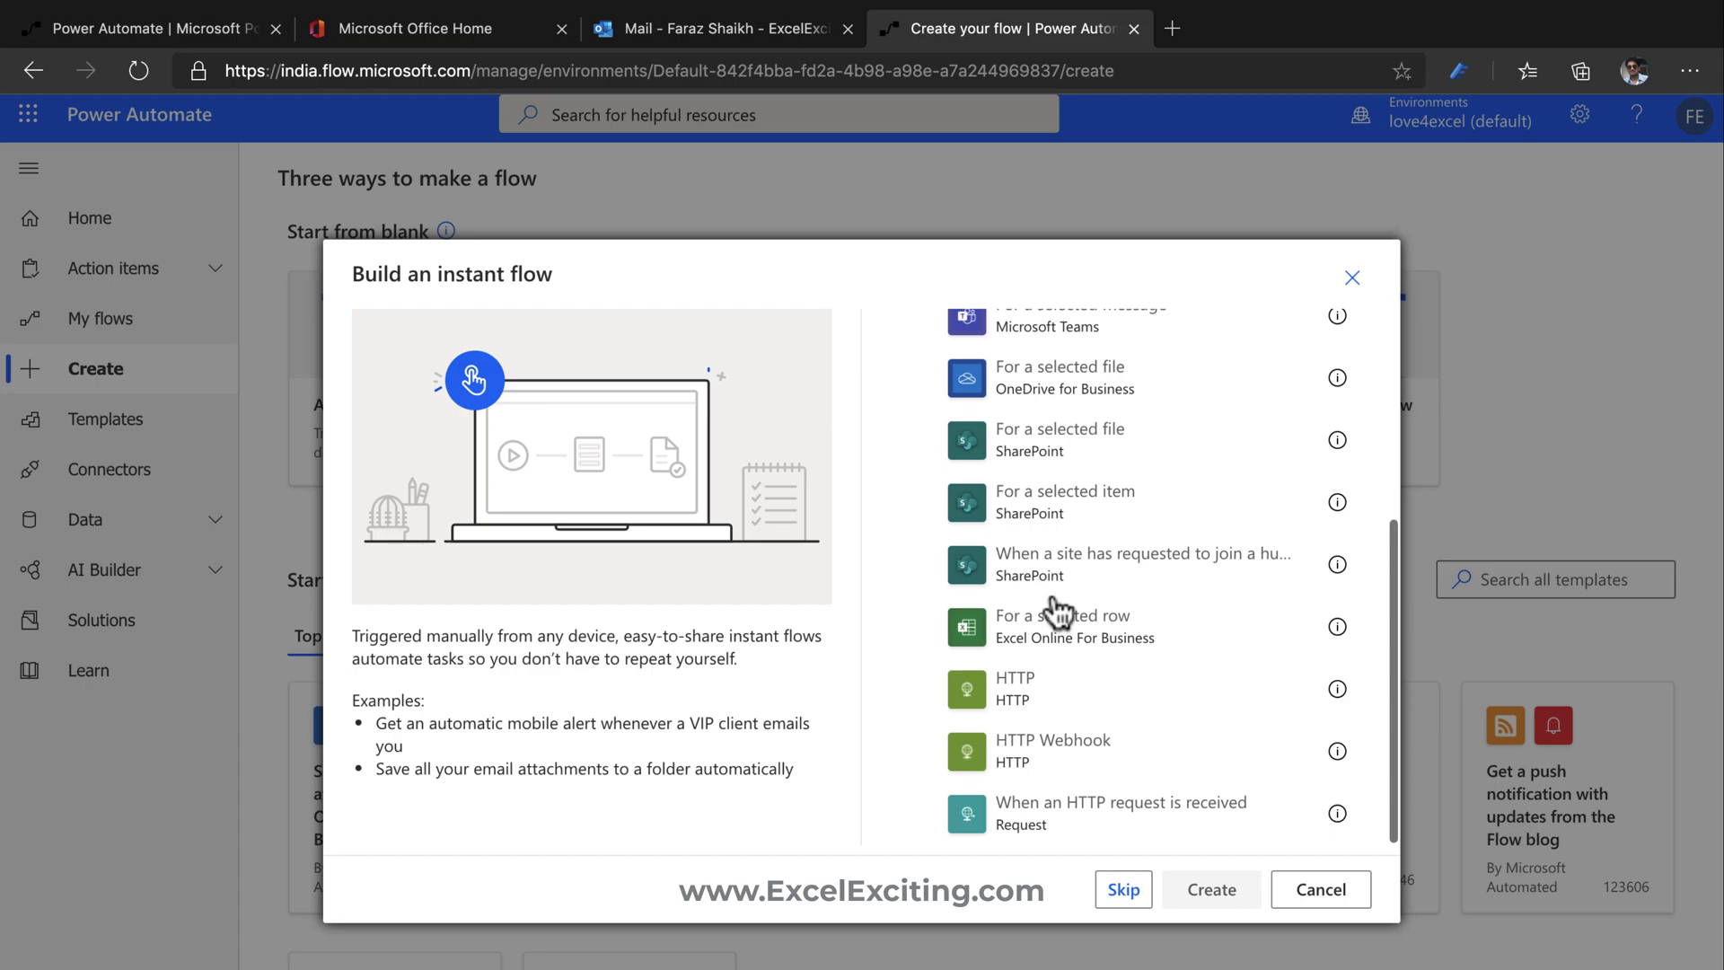
scroll(1054, 604, "up", 5)
left_click(1049, 365)
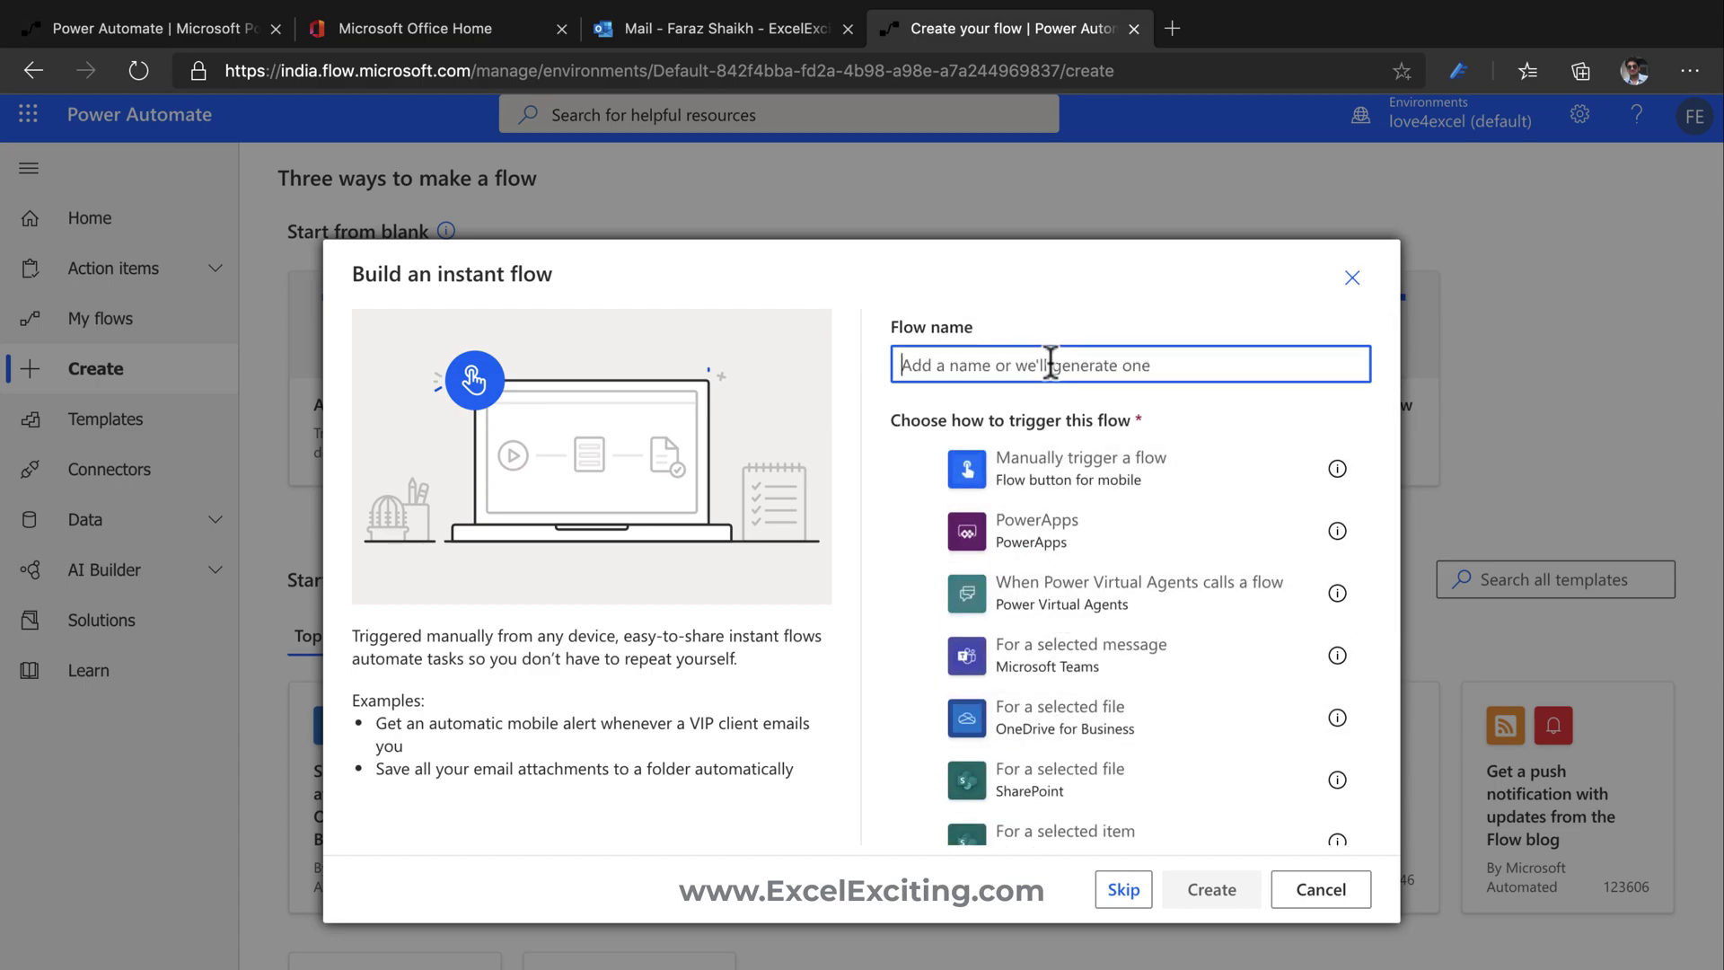
type("Post ")
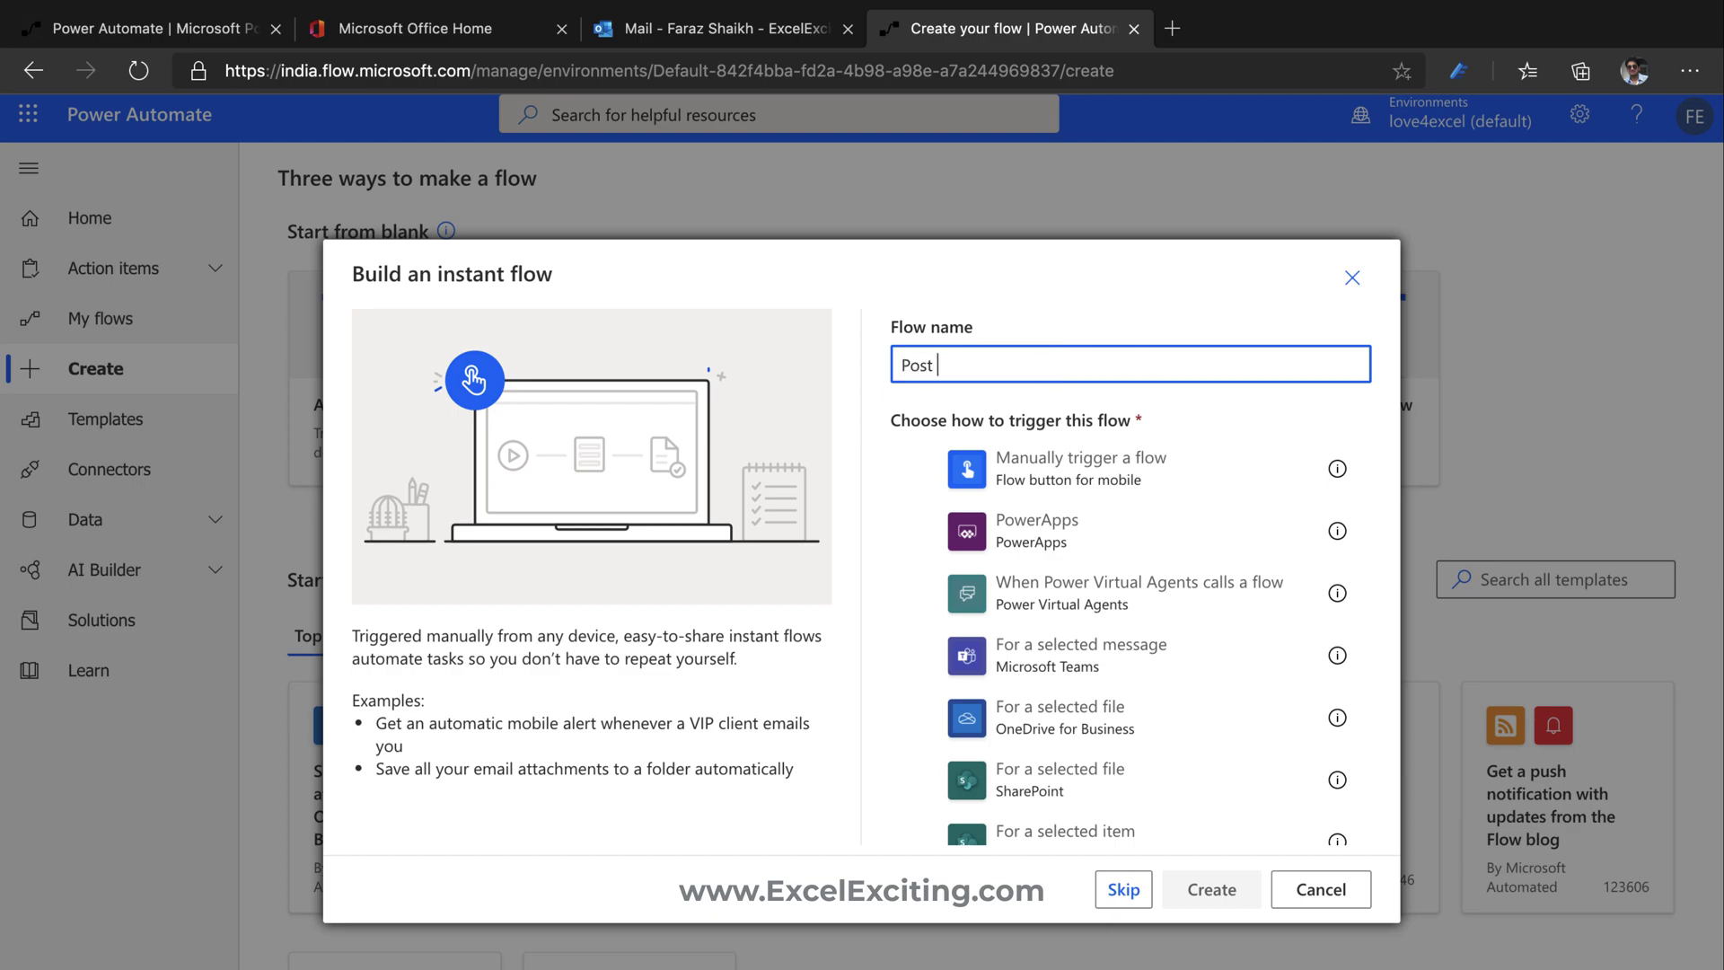
type("on Twitter")
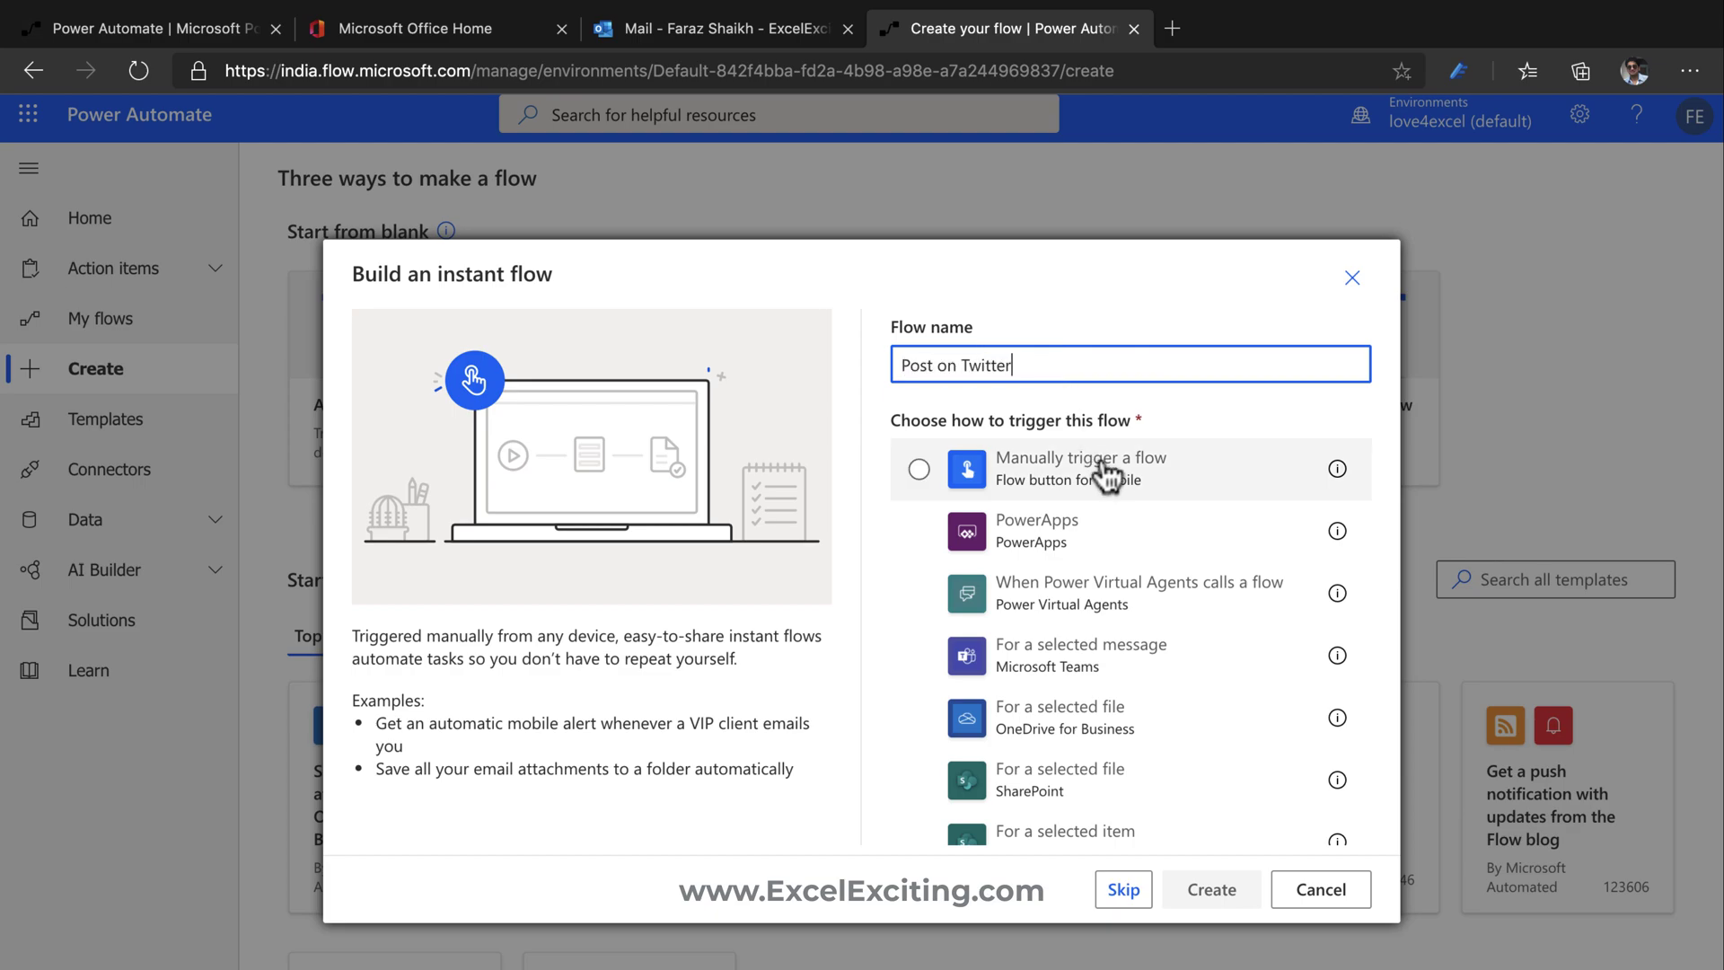
left_click(1114, 485)
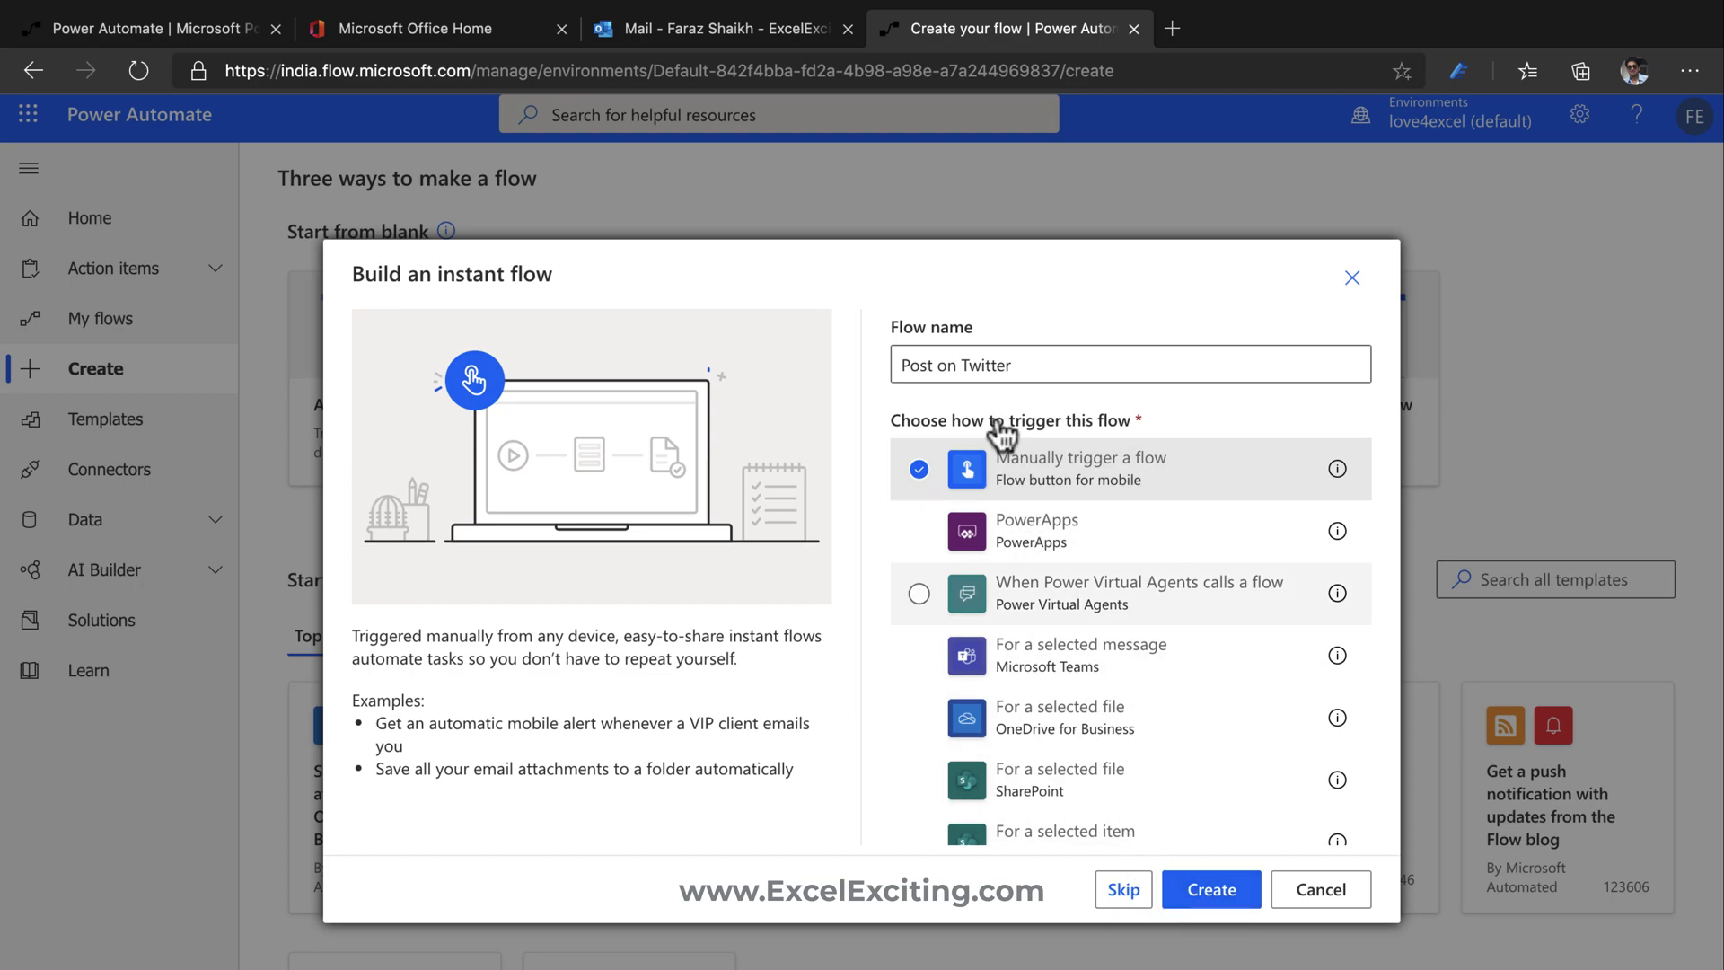
left_click(1224, 906)
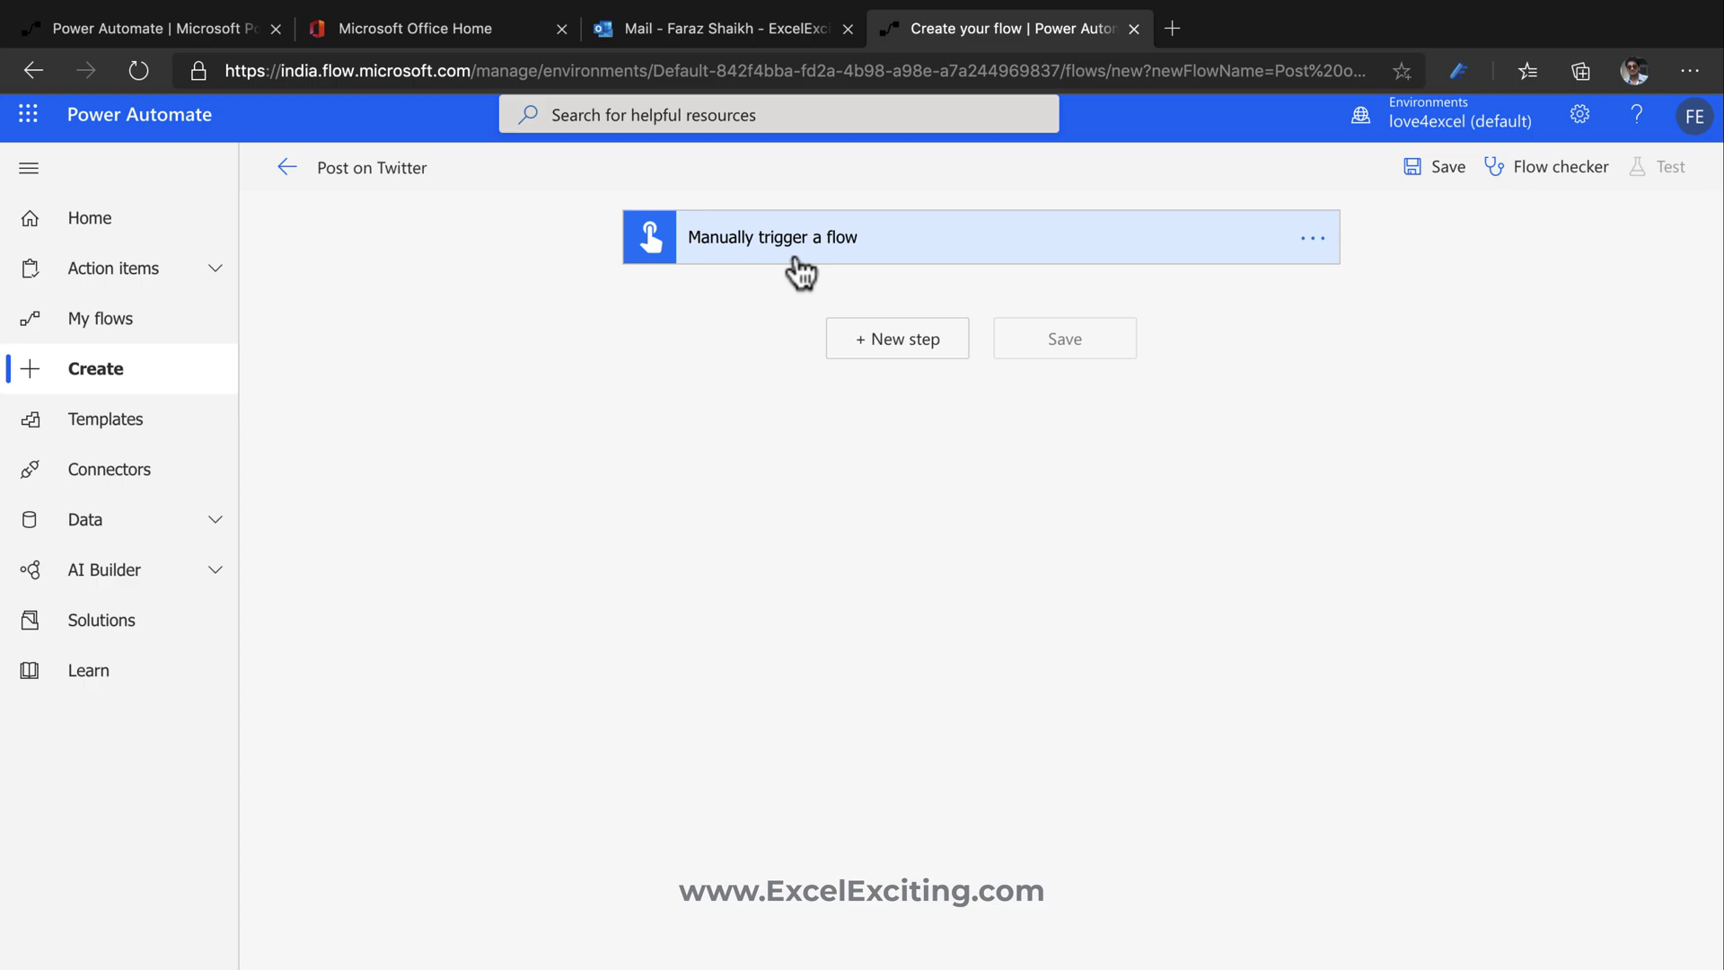
- Add a step after the manual trigger using the Twitter connector's "Post a tweet" action
left_click(890, 358)
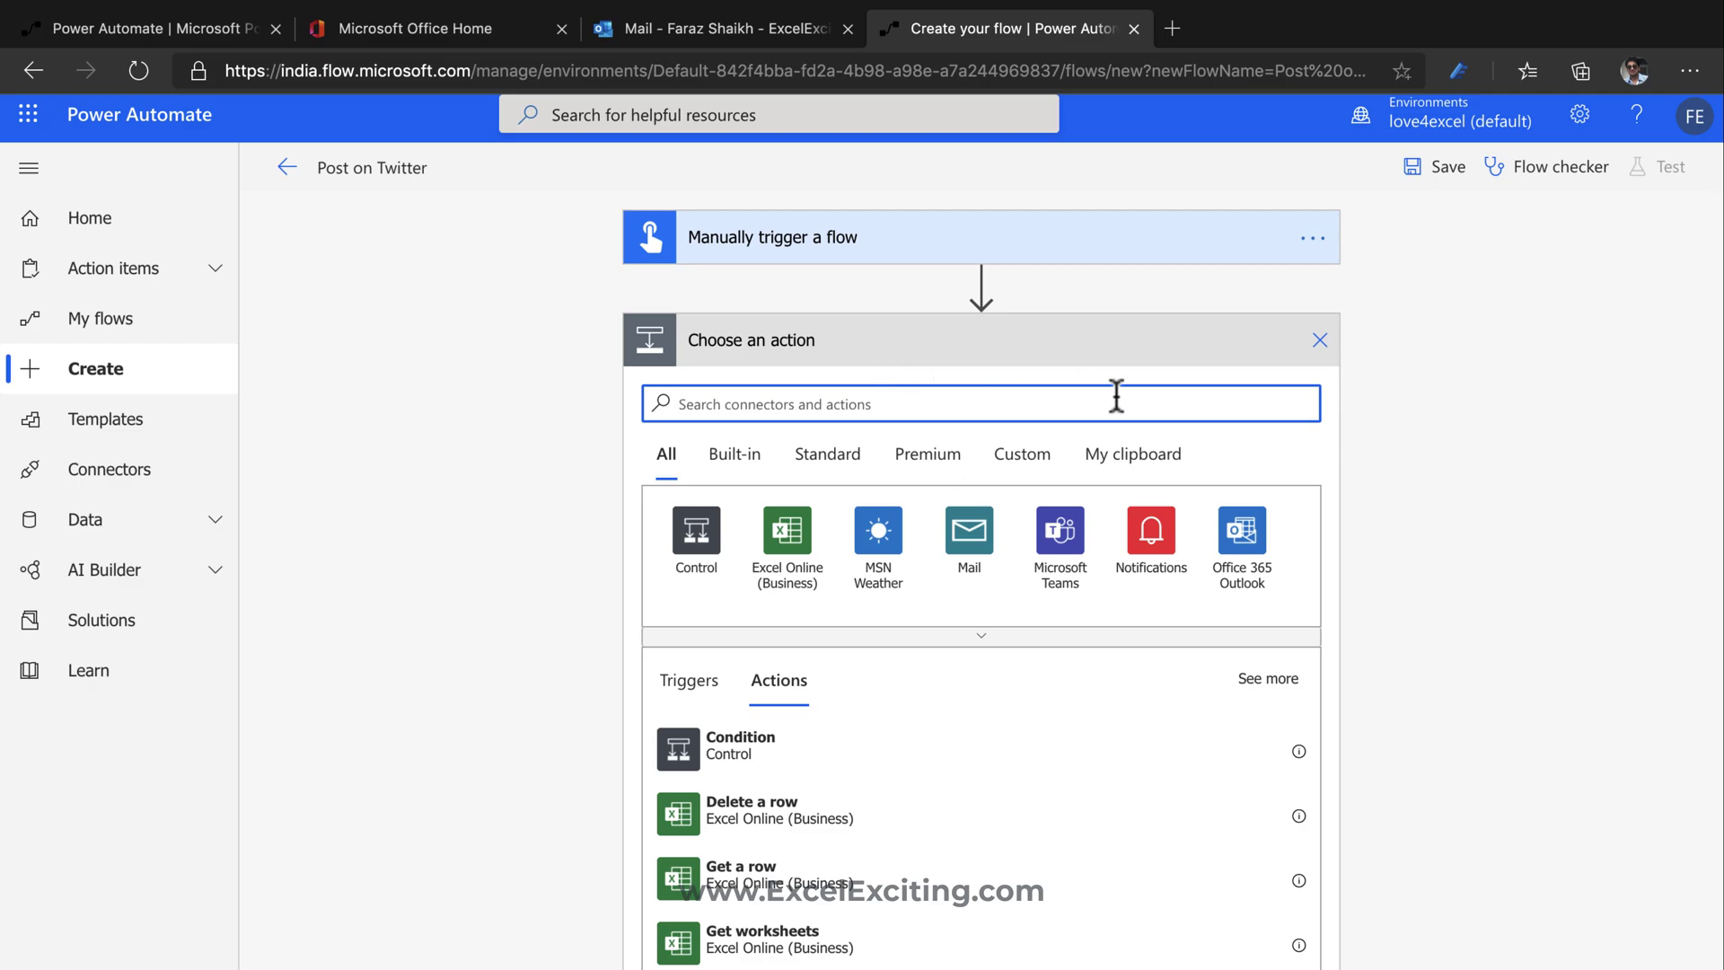
type("tweitter")
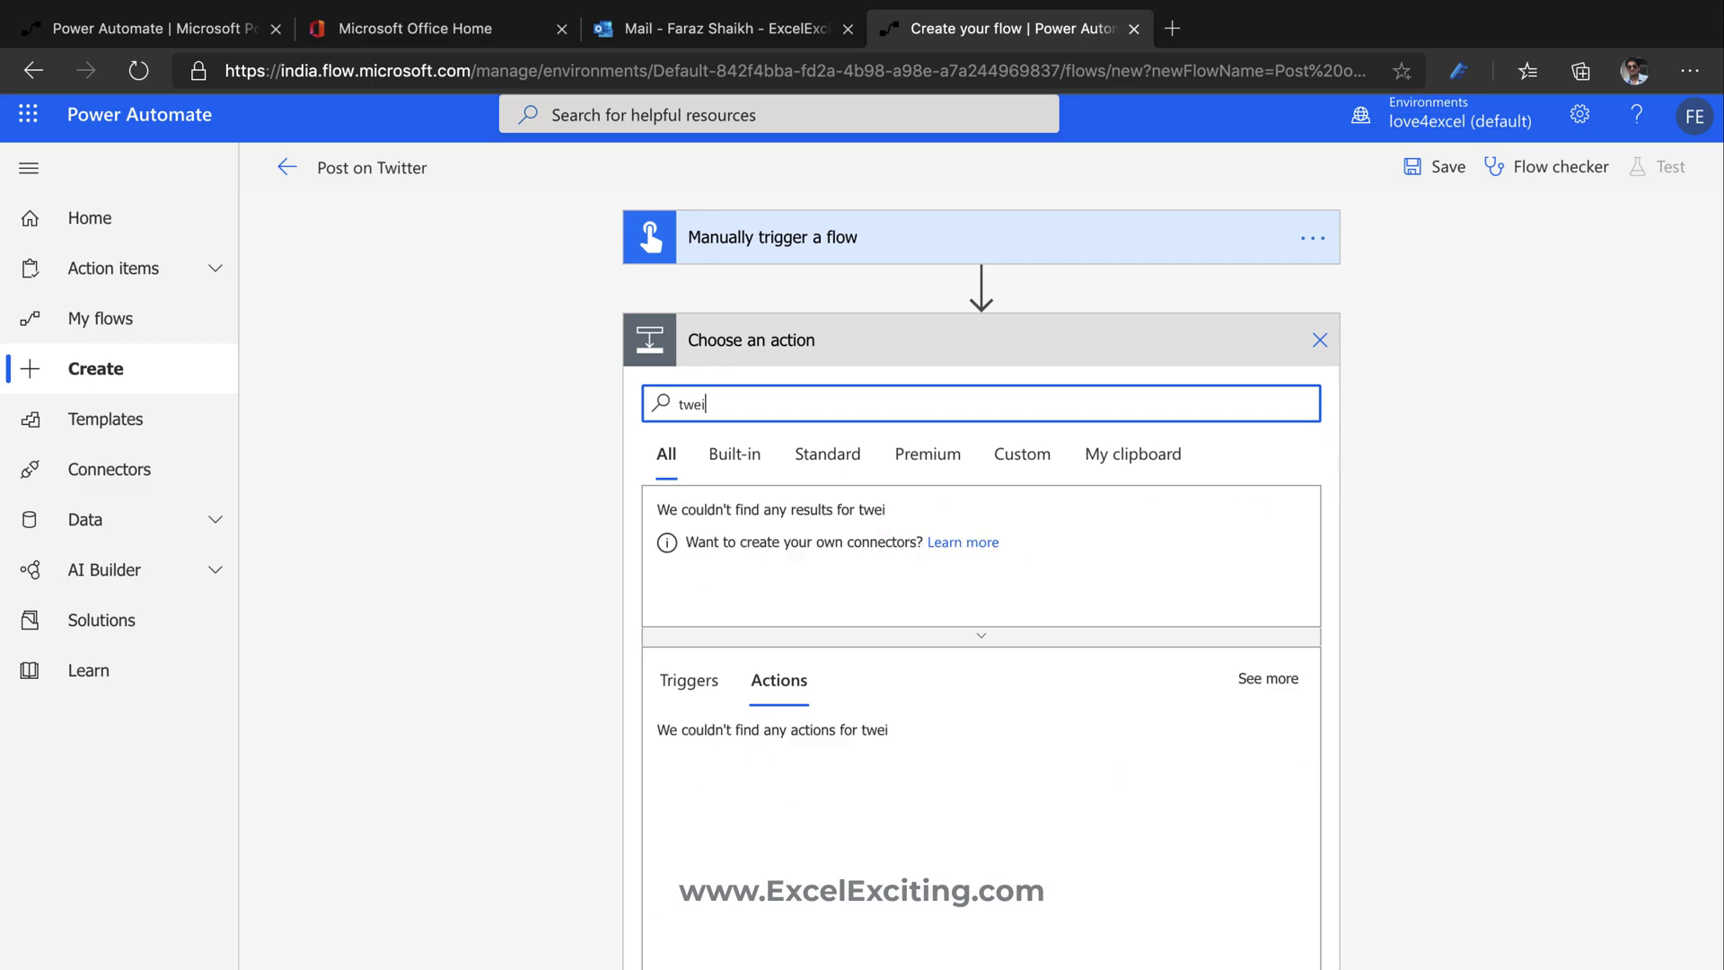
left_click(701, 537)
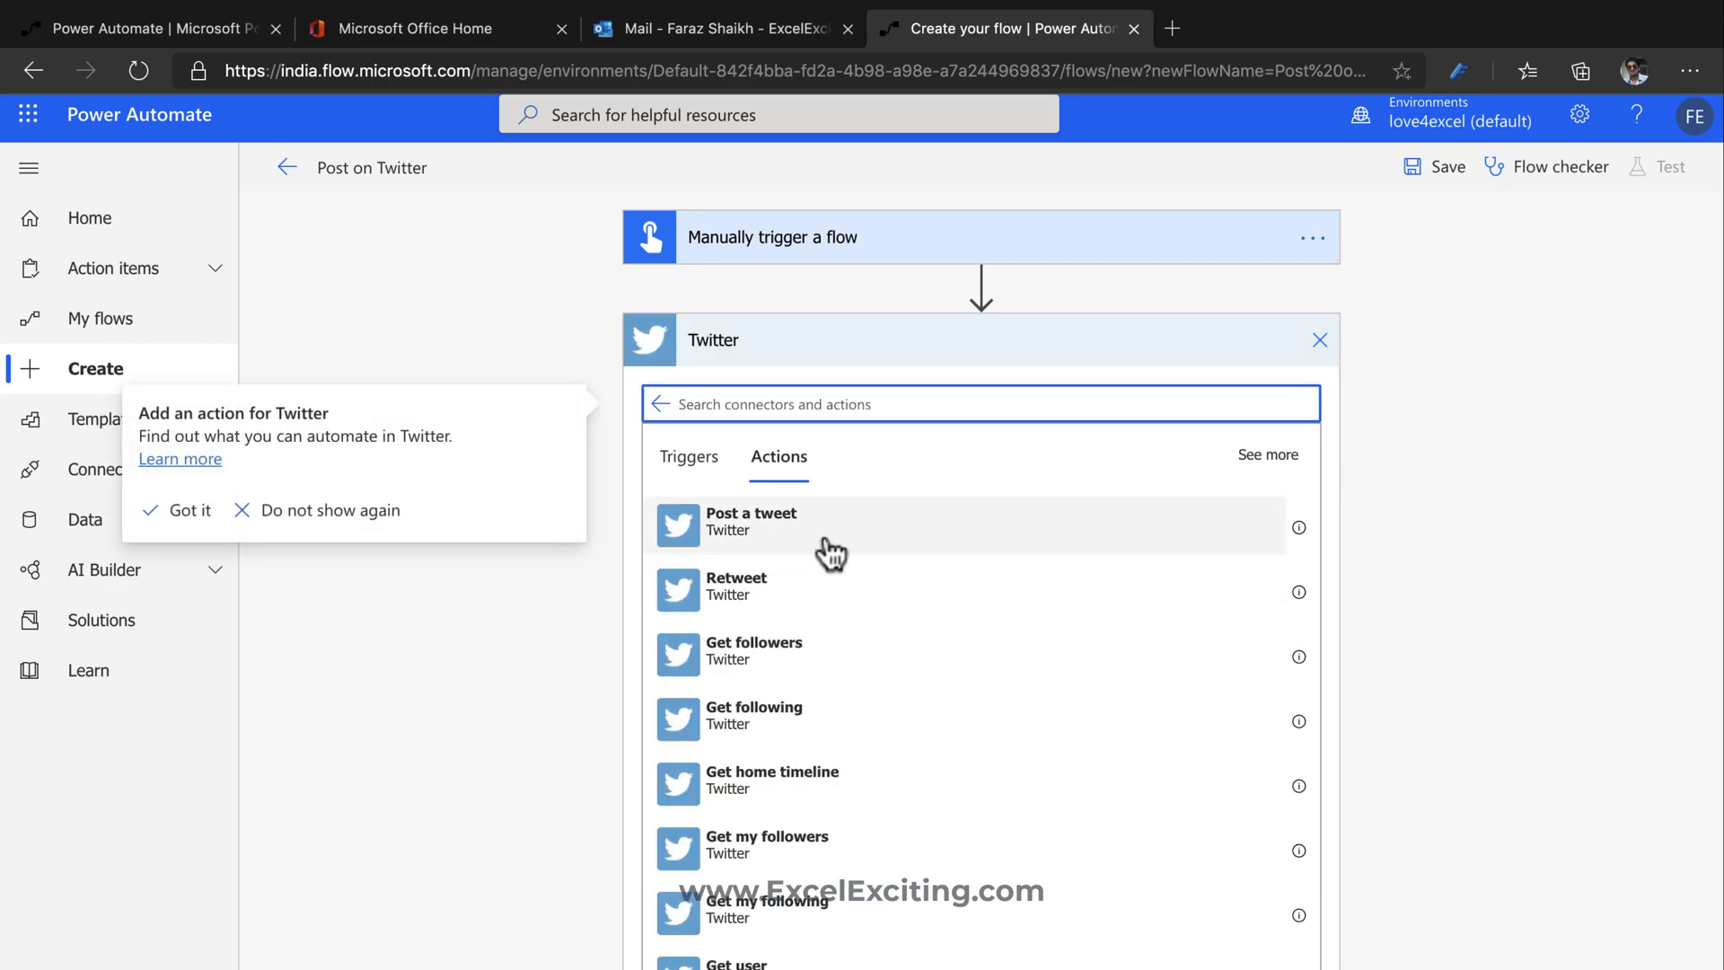
scroll(904, 702, "down", 2)
scroll(904, 702, "up", 2)
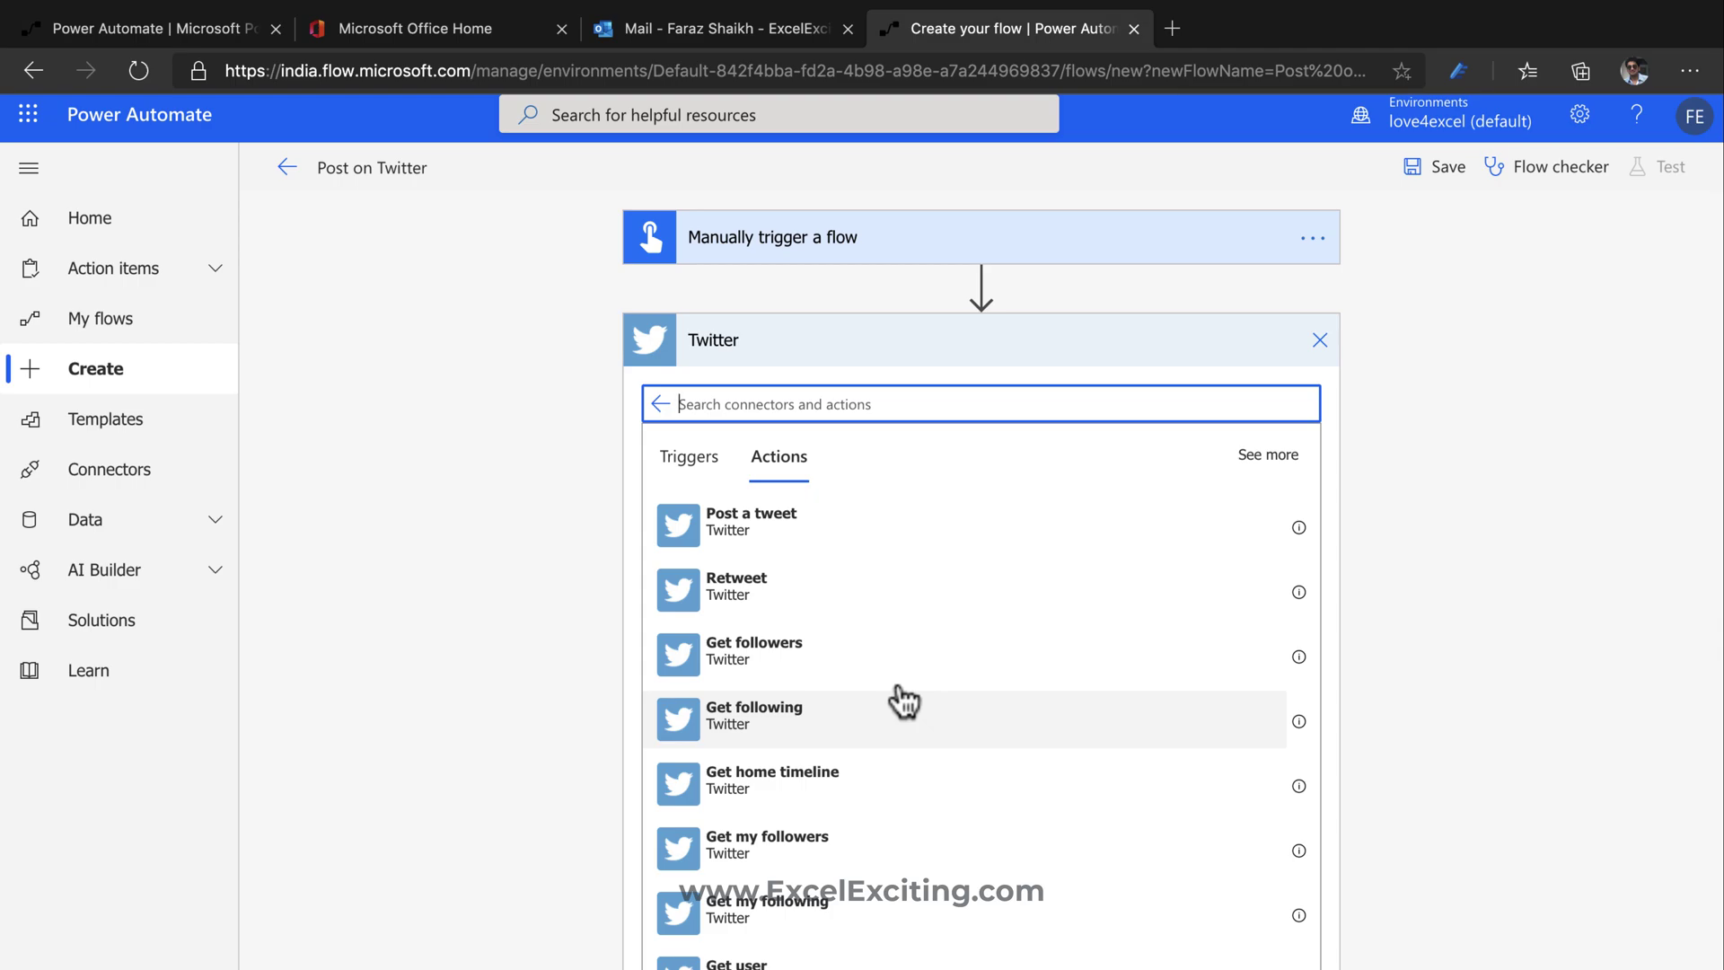
scroll(905, 702, "down", 2)
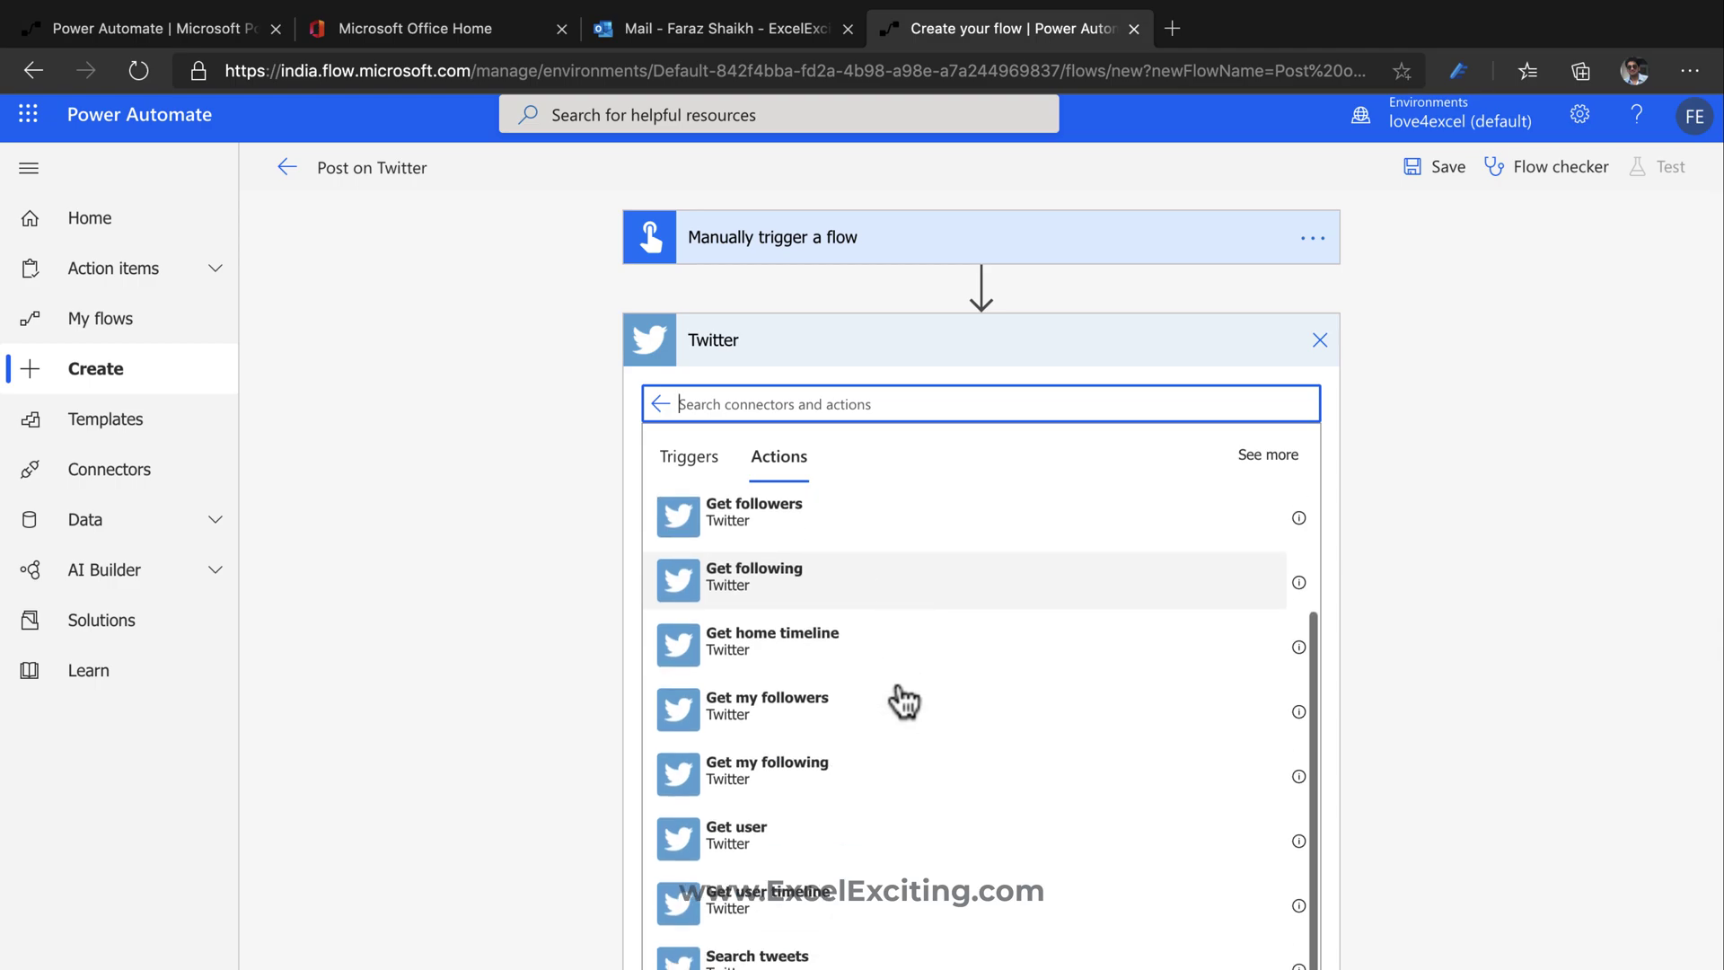
scroll(855, 833, "up", 2)
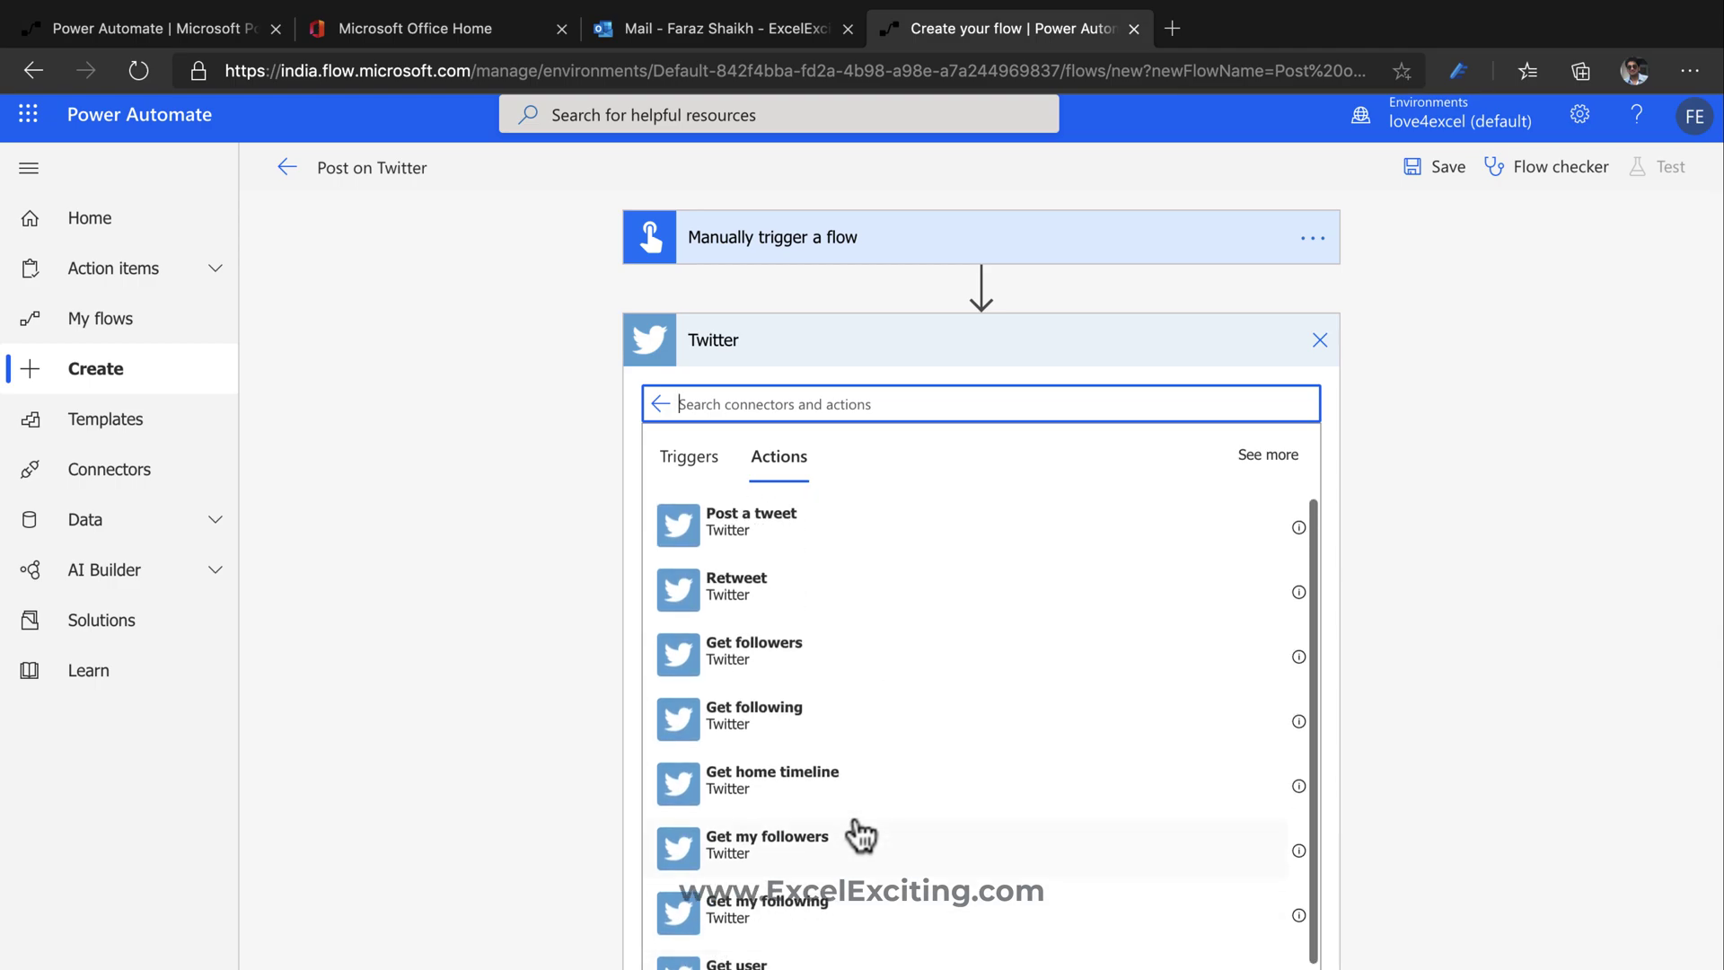
left_click(844, 533)
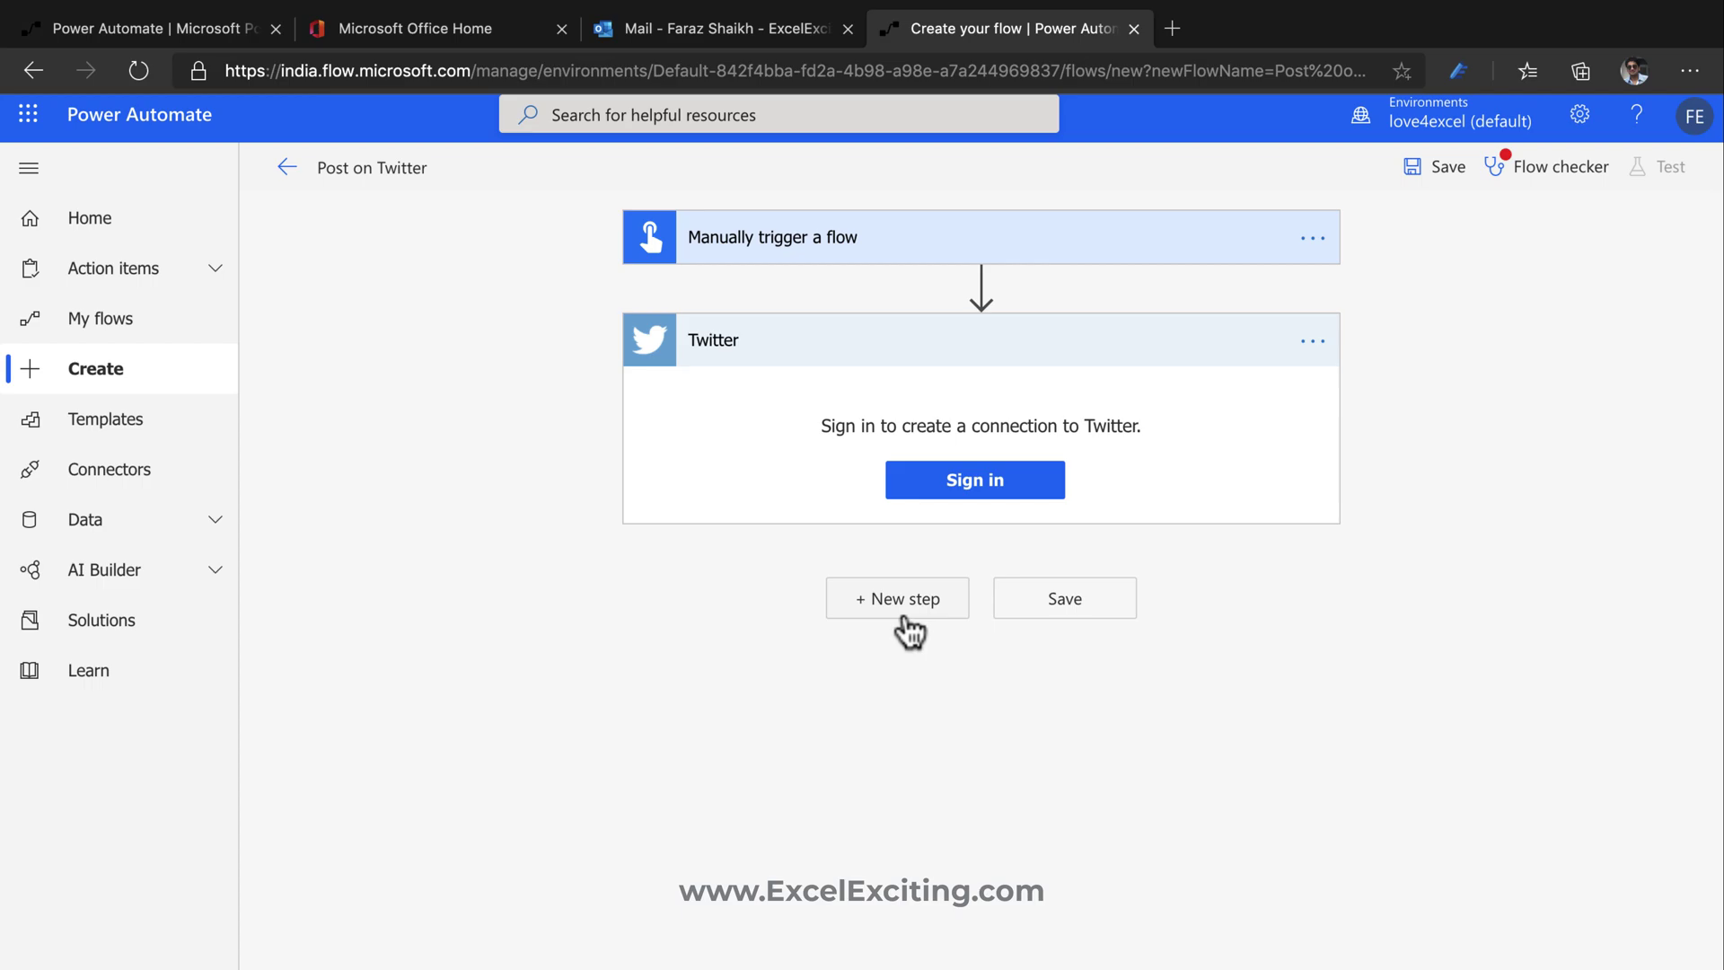
- Sign in to Twitter with the saved username and account password, and authorize Microsoft Power Platform to access the account
left_click(967, 485)
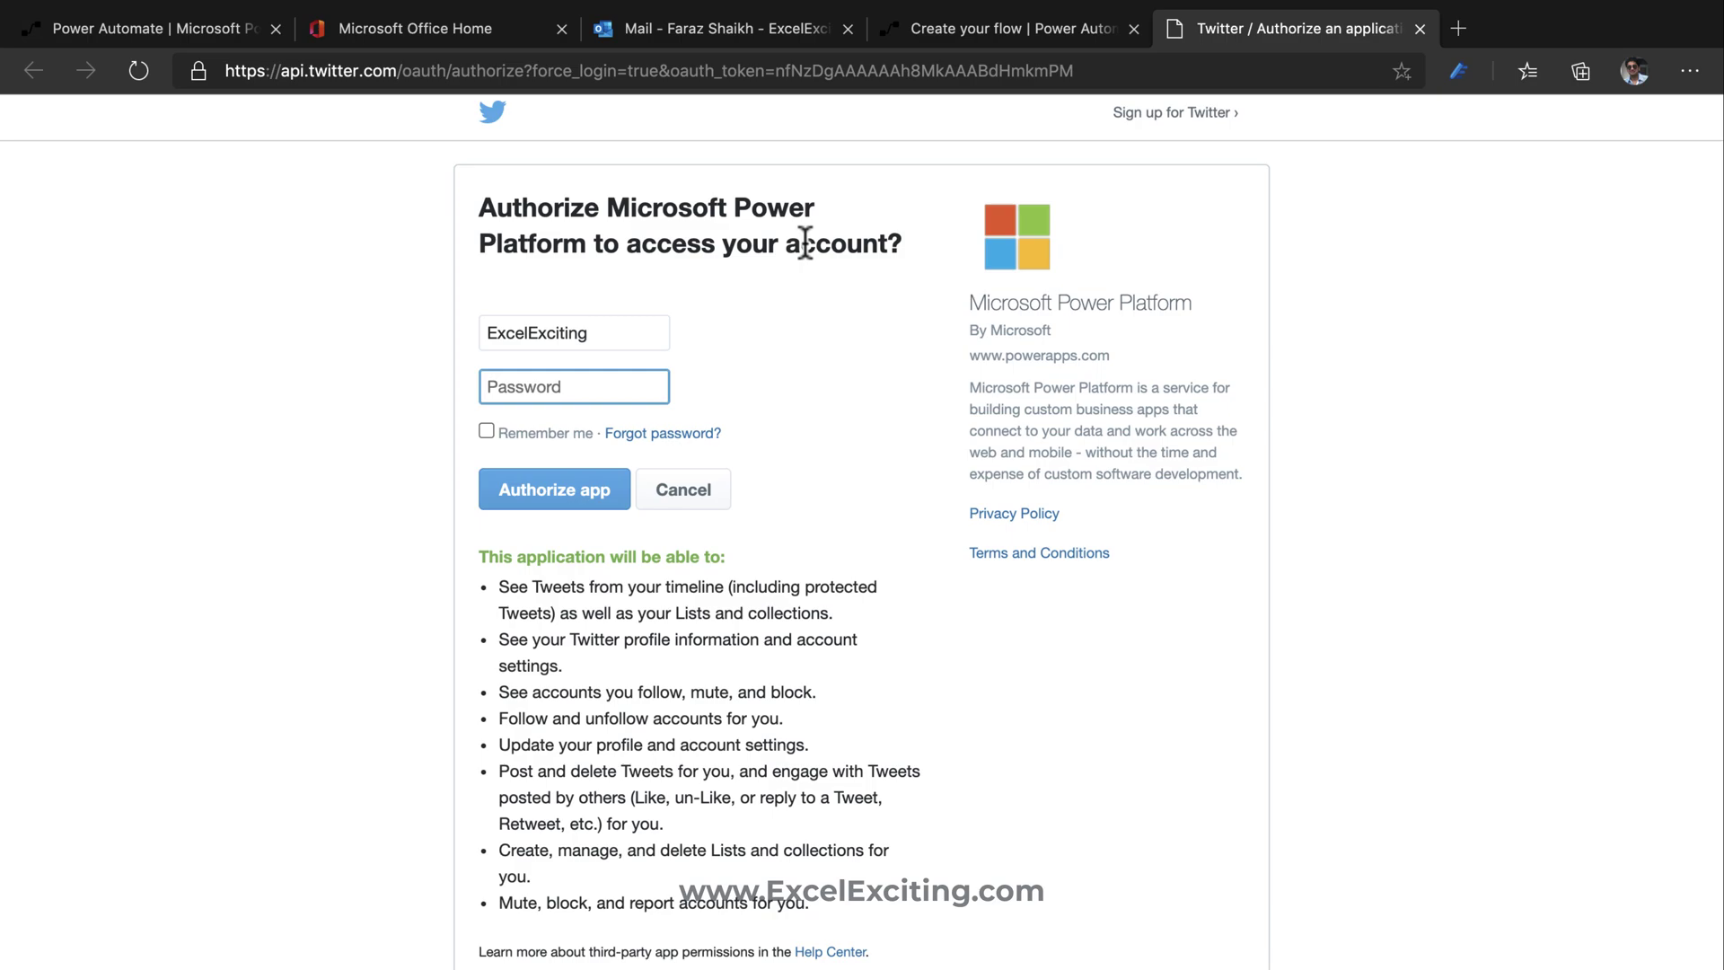
left_click(632, 335)
left_click(625, 347)
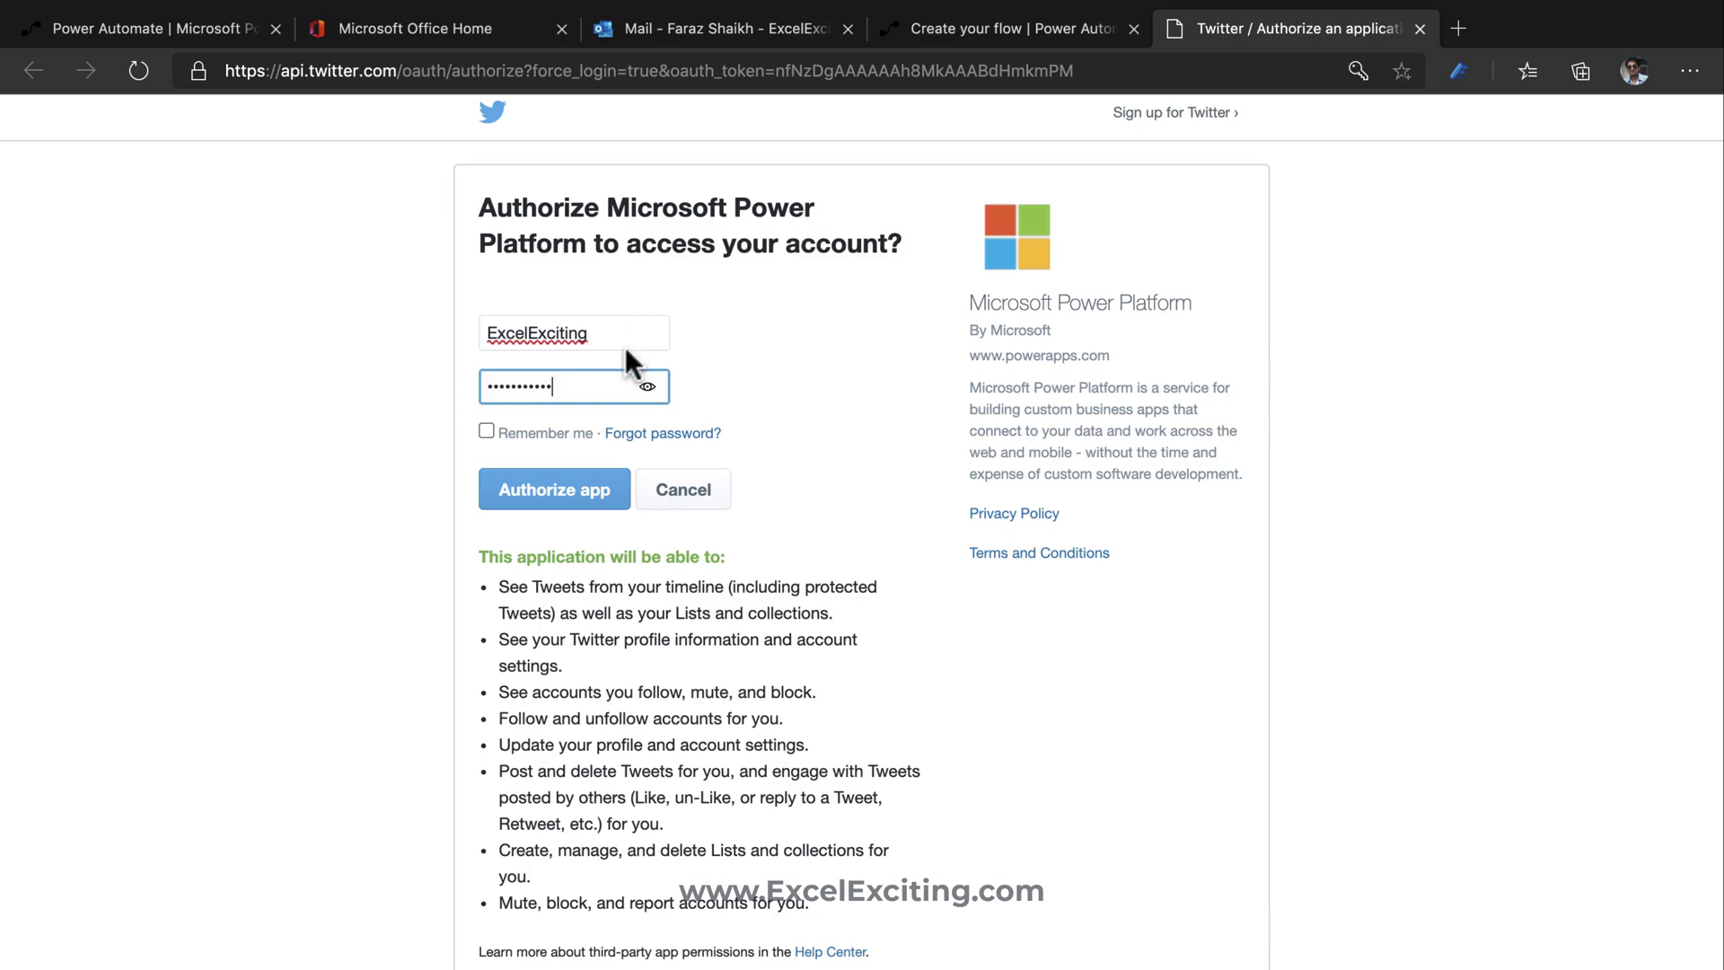
left_click(591, 506)
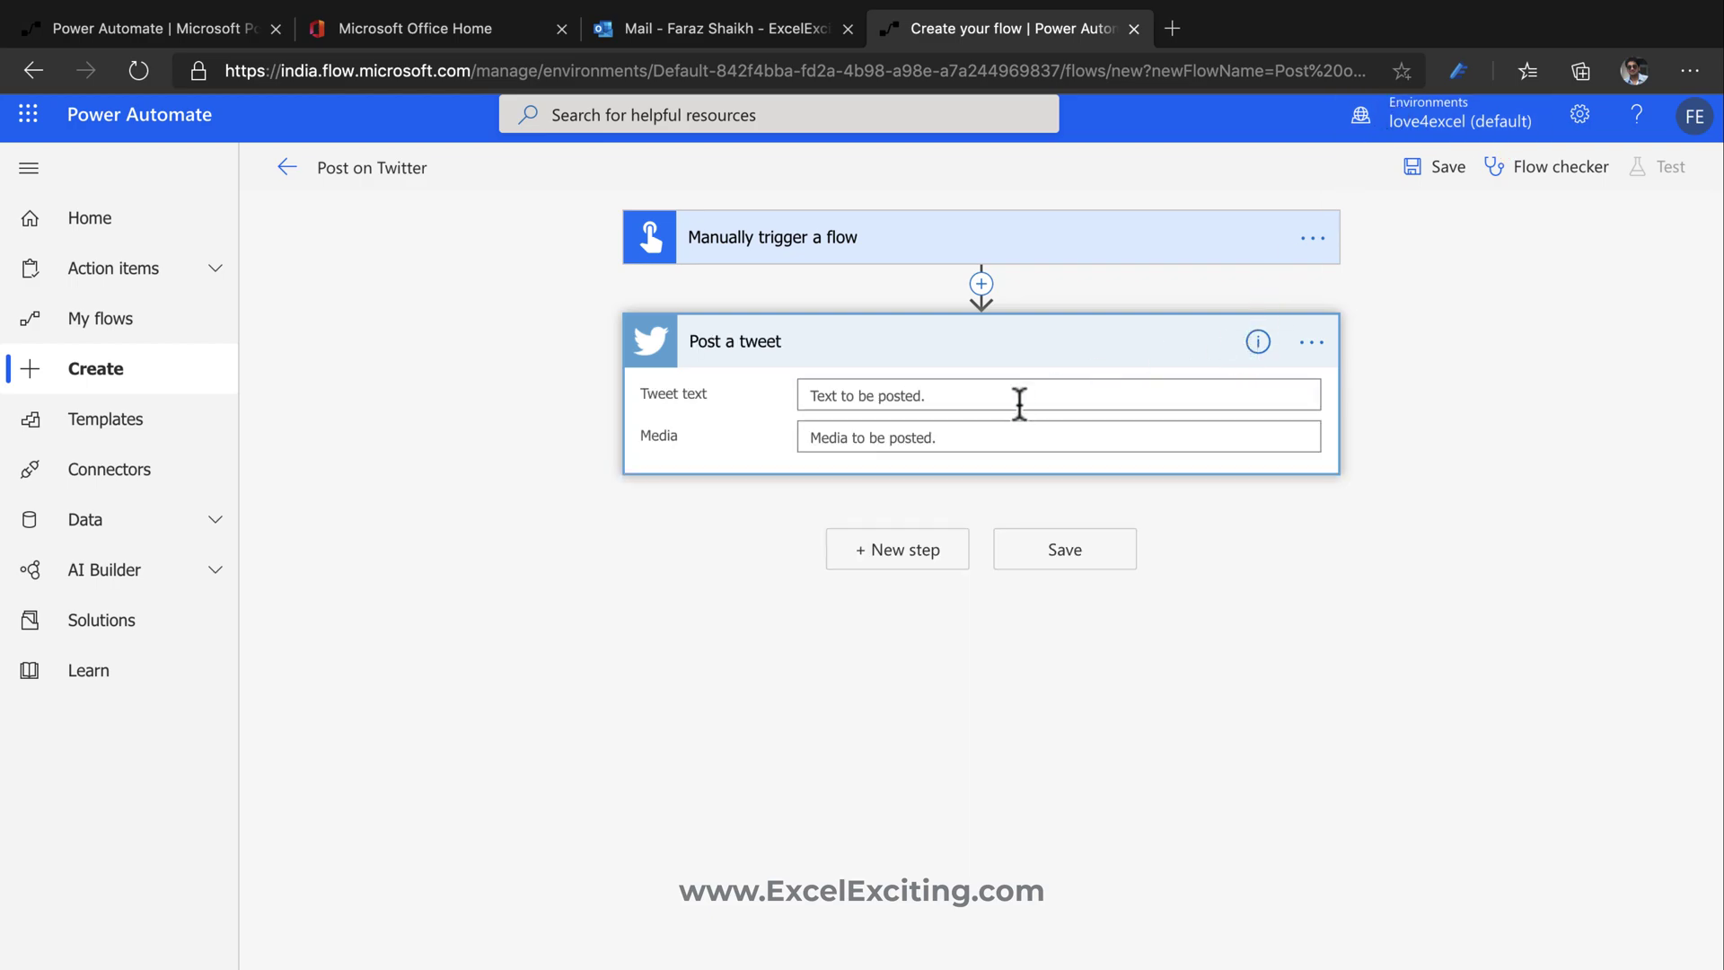
- Set the tweet text of the "Post a tweet" action to "This is my first Post using Power Automate"
left_click(1019, 404)
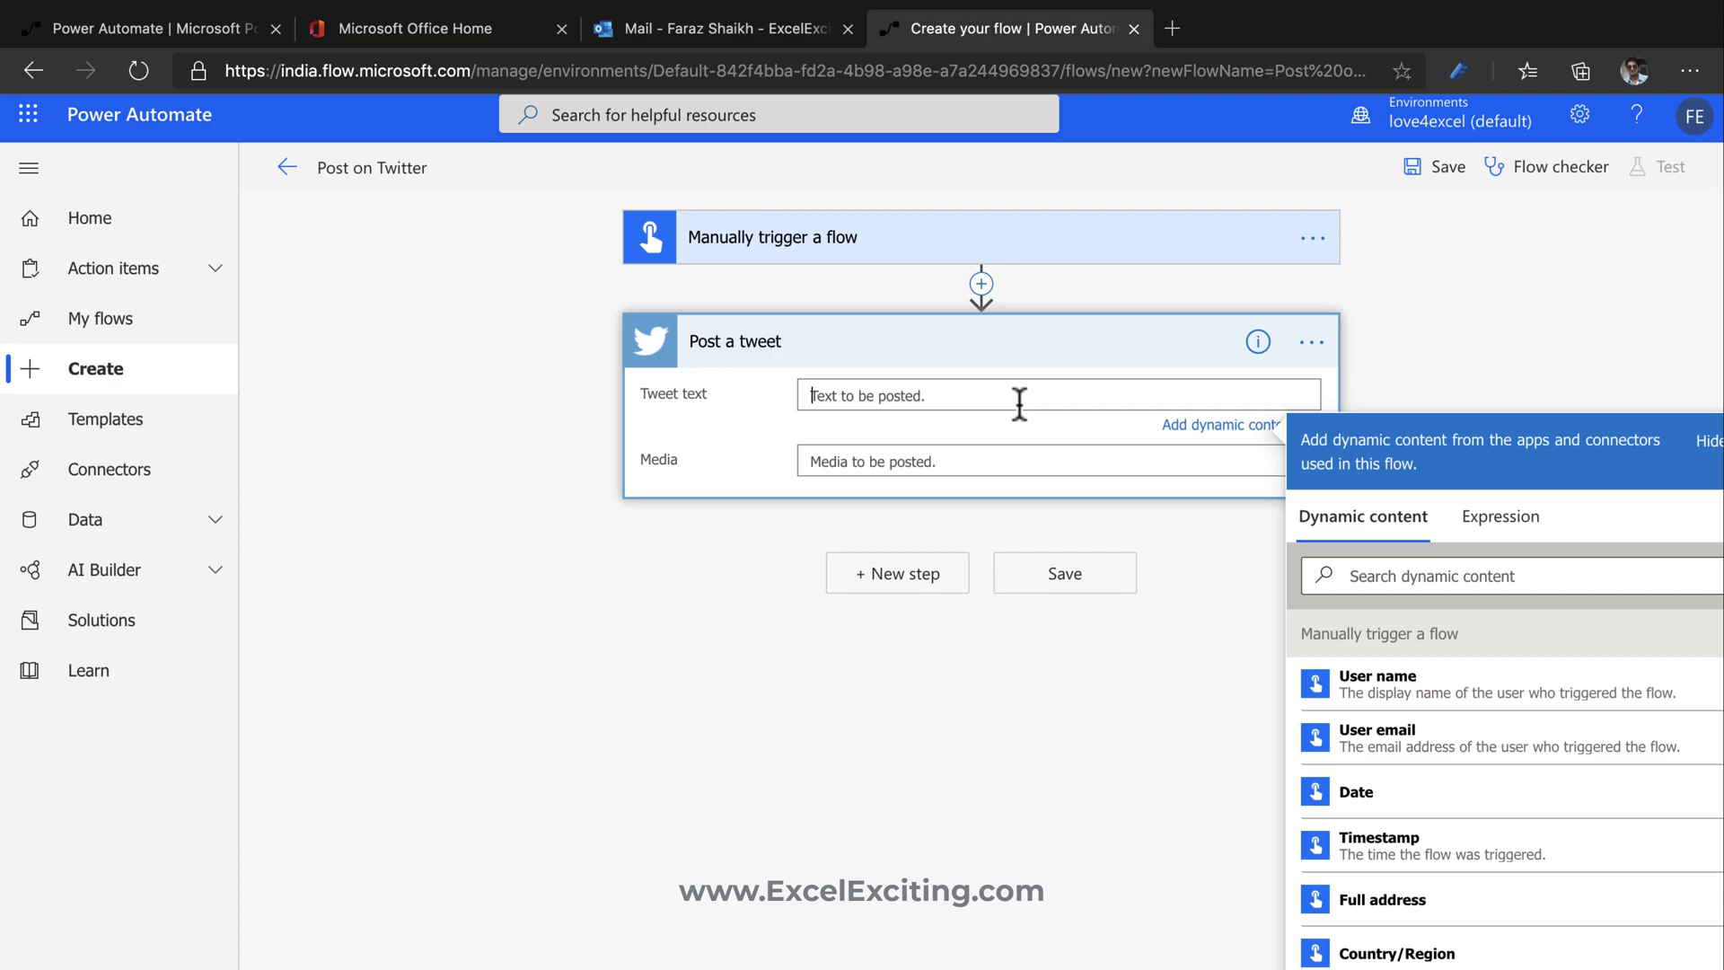
type("This Post using power")
key("BackSpace")
key("BackSpace")
key("BackSpace")
key("BackSpace")
key("BackSpace")
type("Power Automate")
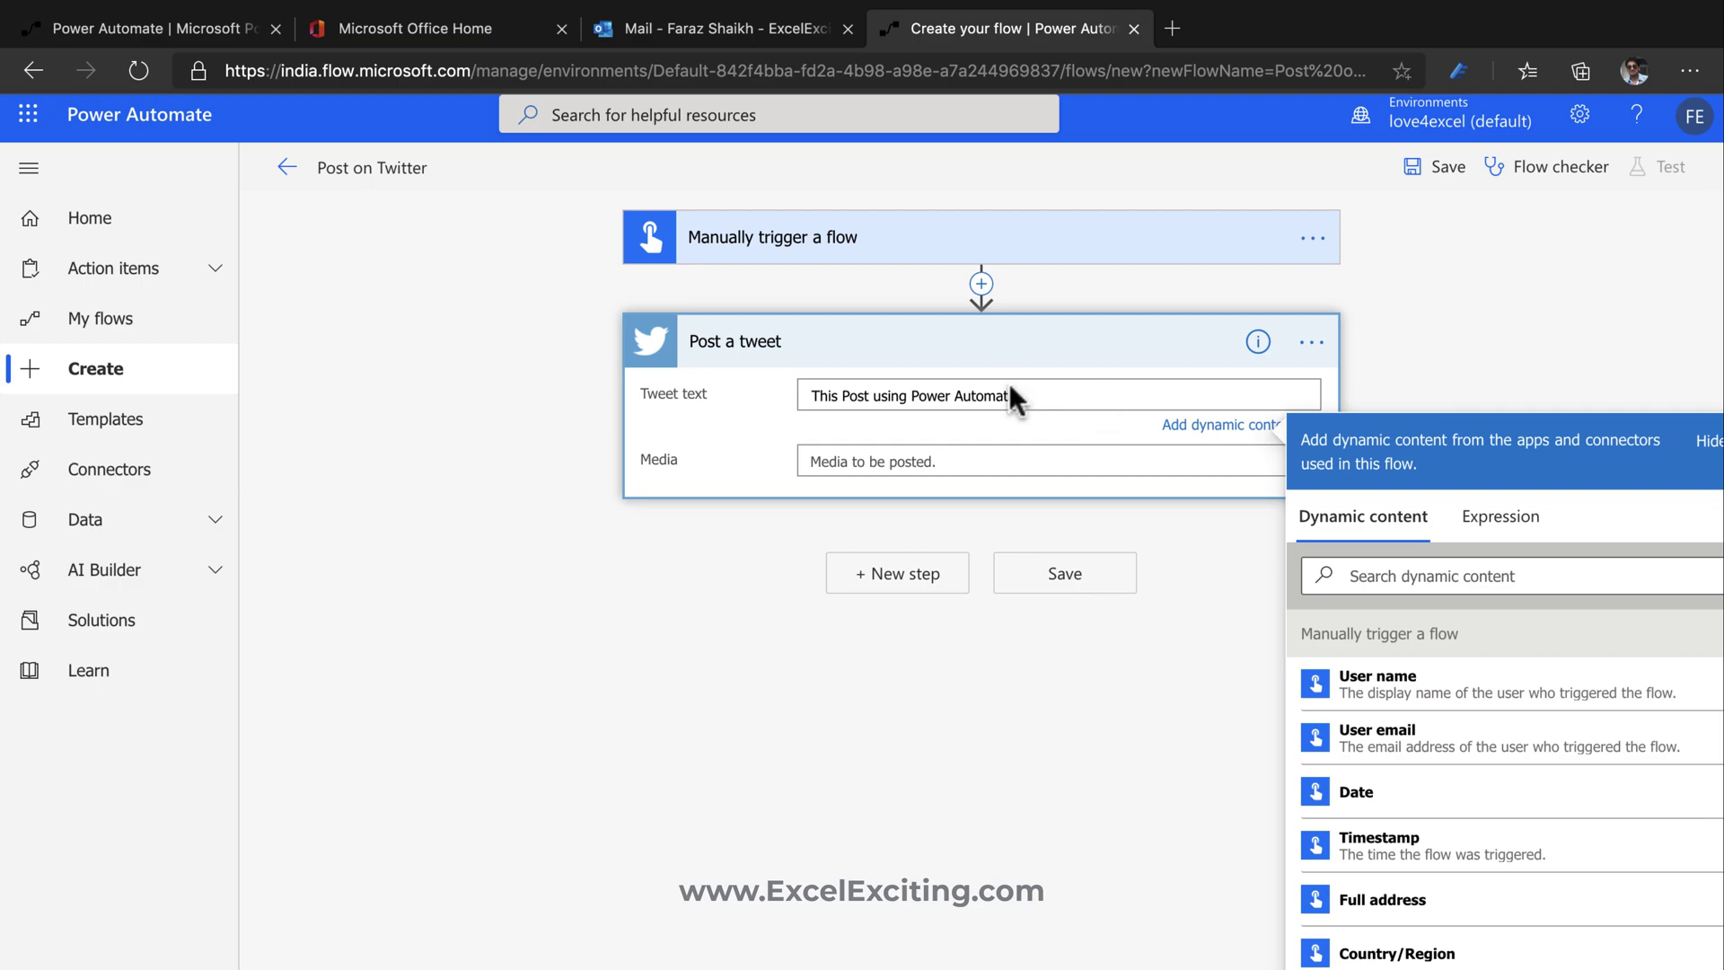
left_click(843, 395)
type("is my fir e")
key("BackSpace")
type("st")
key("End")
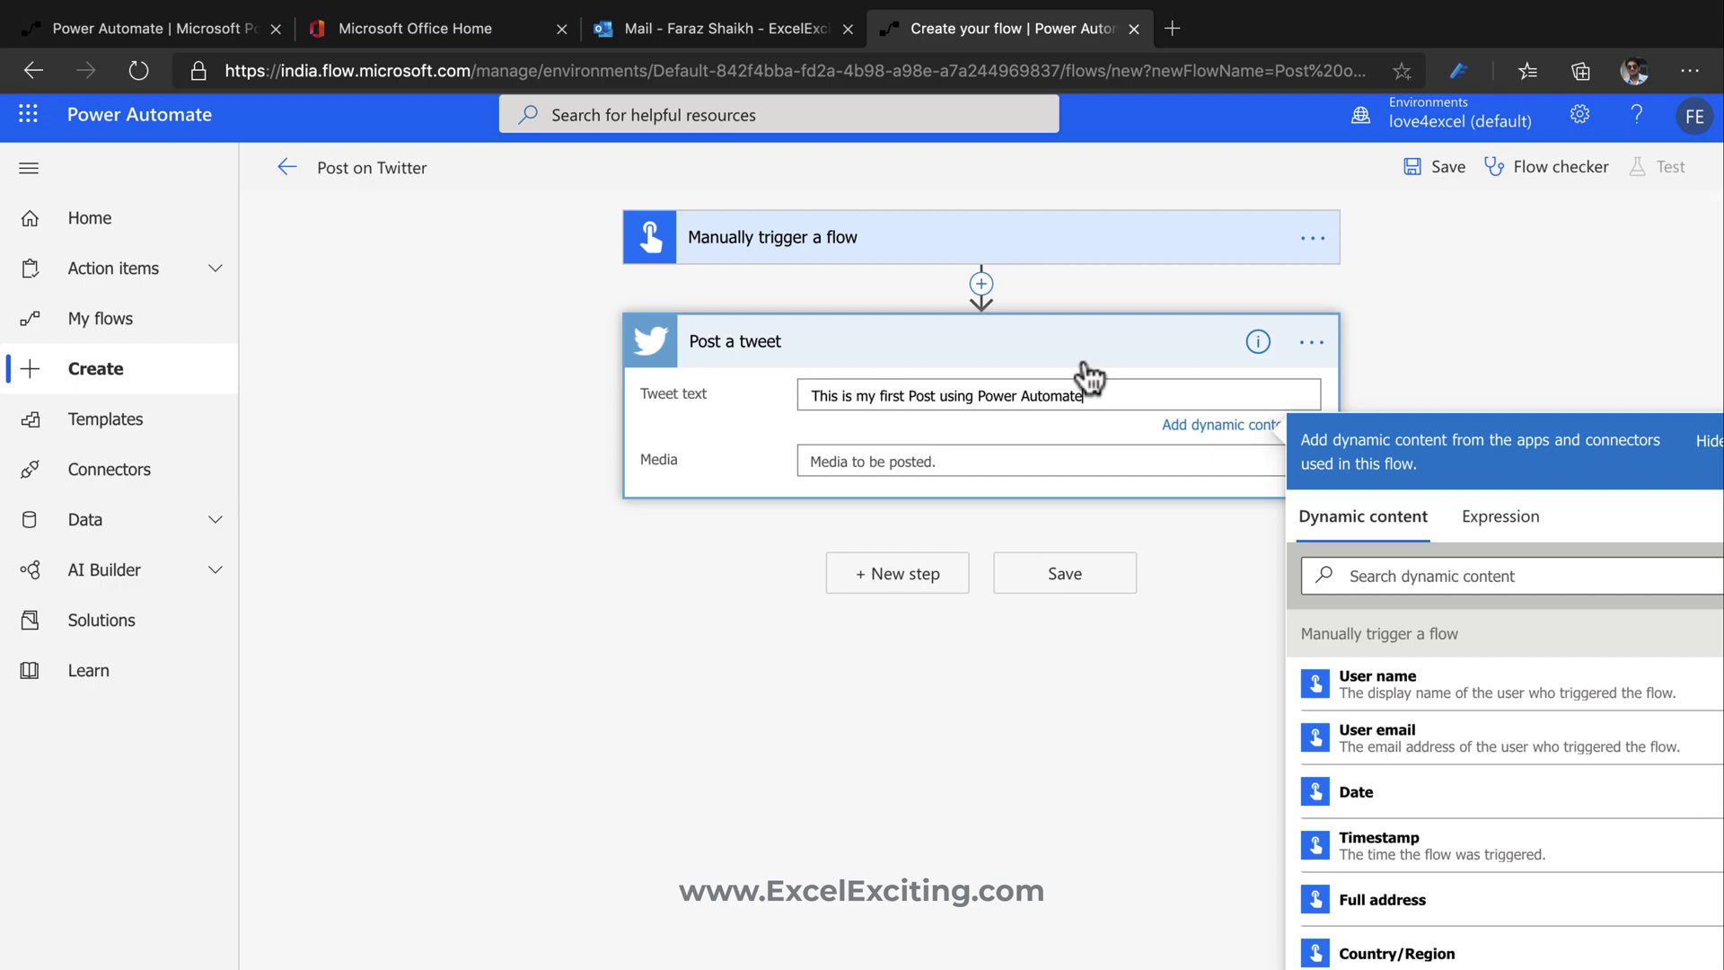
left_click(1077, 534)
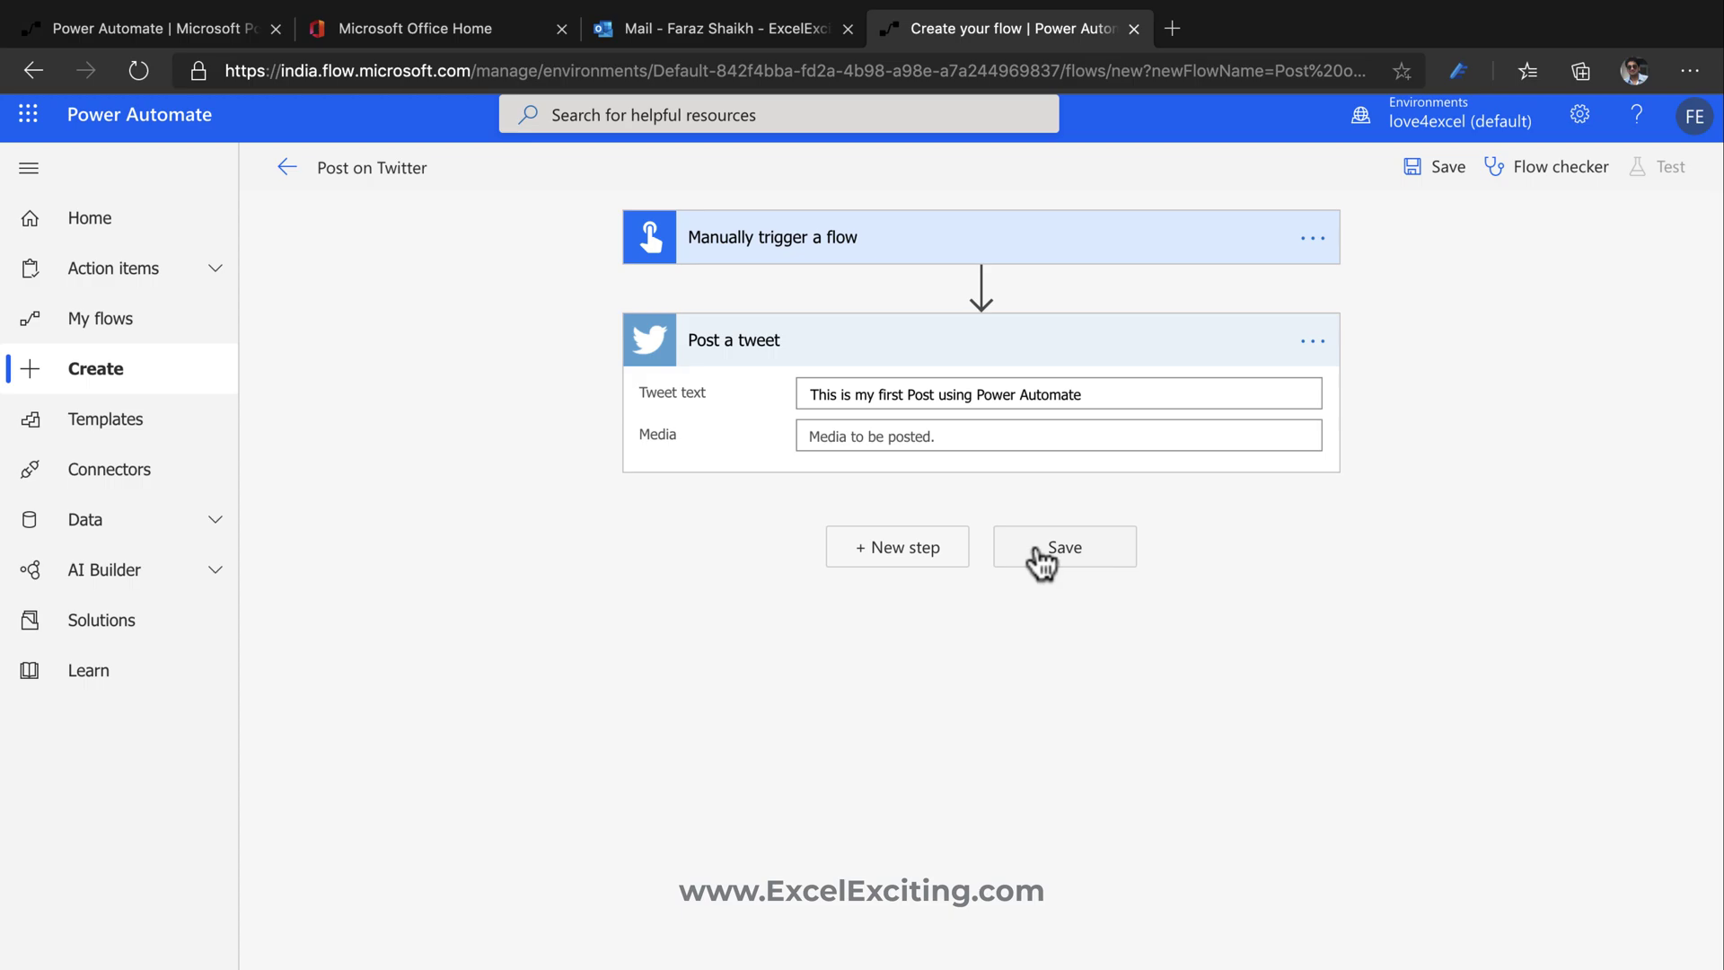
- Save the "Post on Twitter" flow, staying on the page when asked about leaving it
left_click(33, 70)
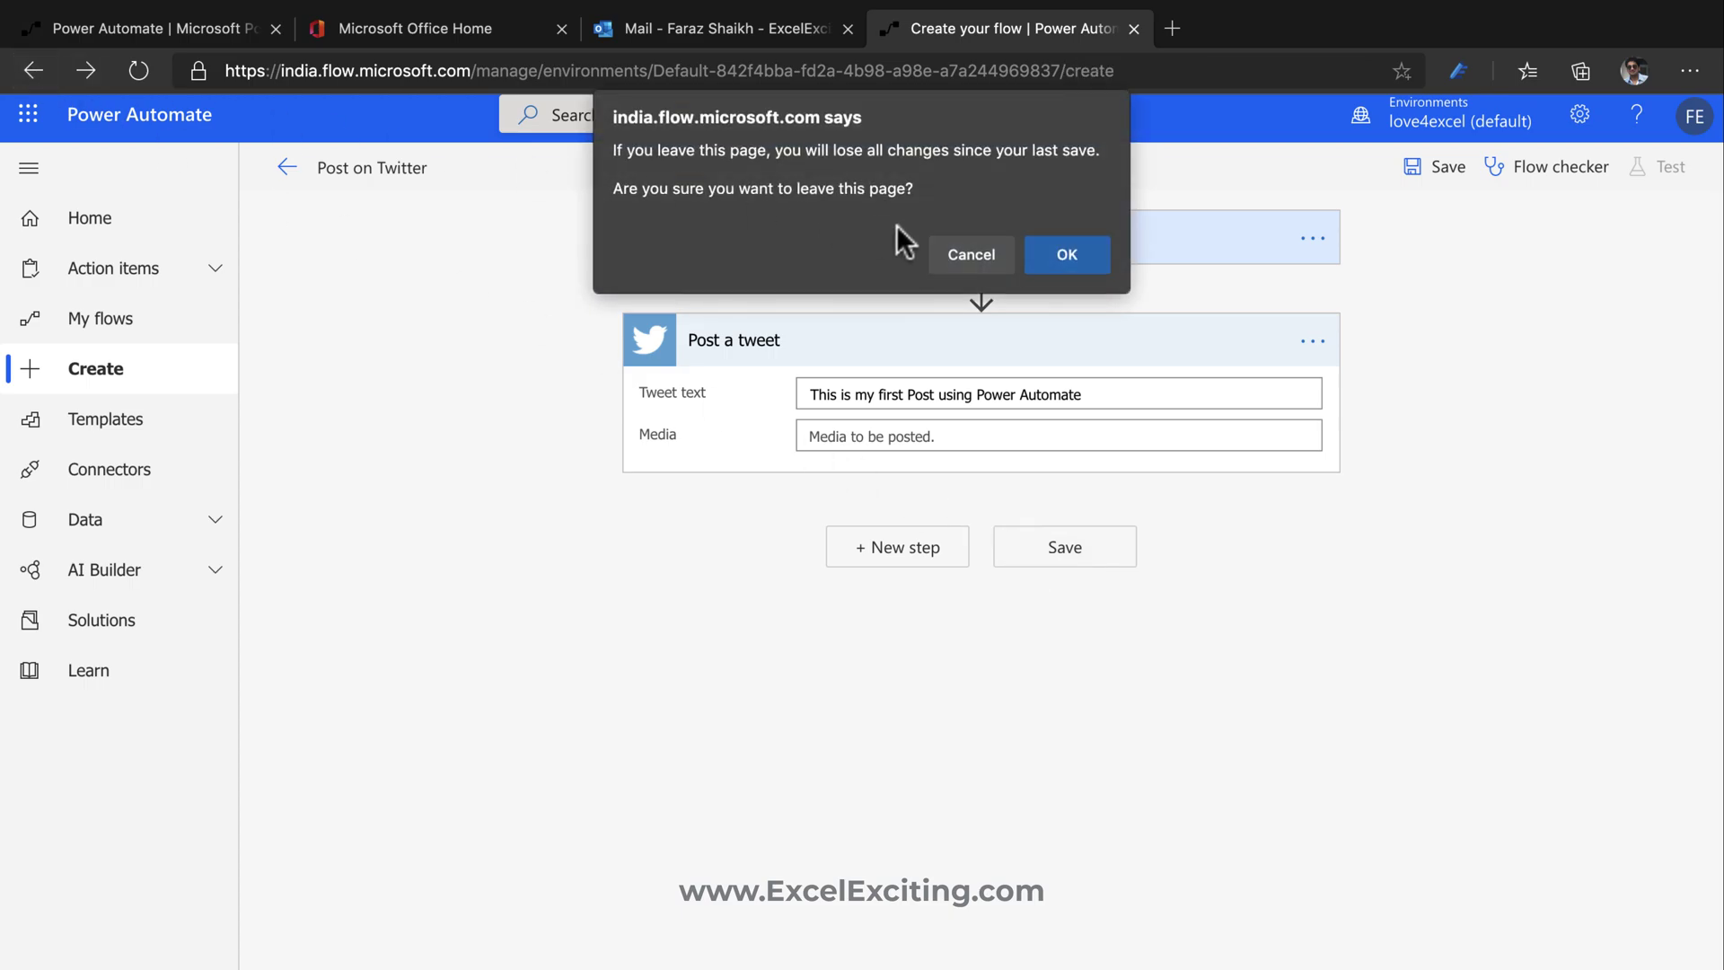
left_click(973, 255)
left_click(1038, 543)
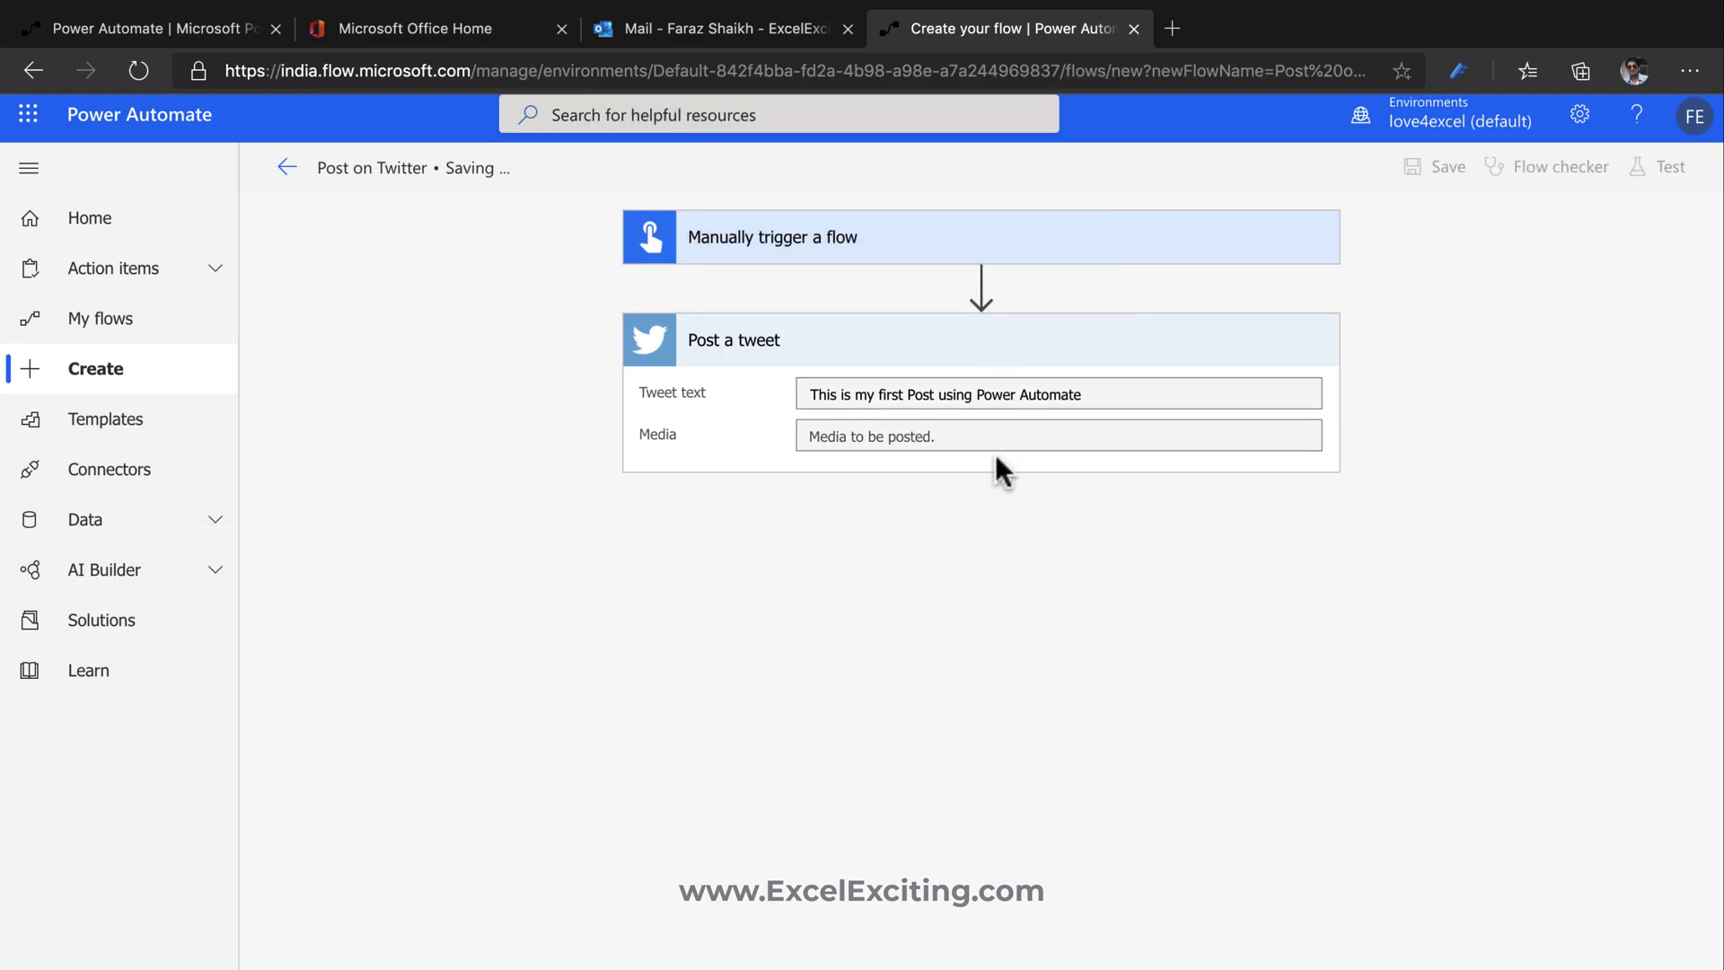
left_click(913, 542)
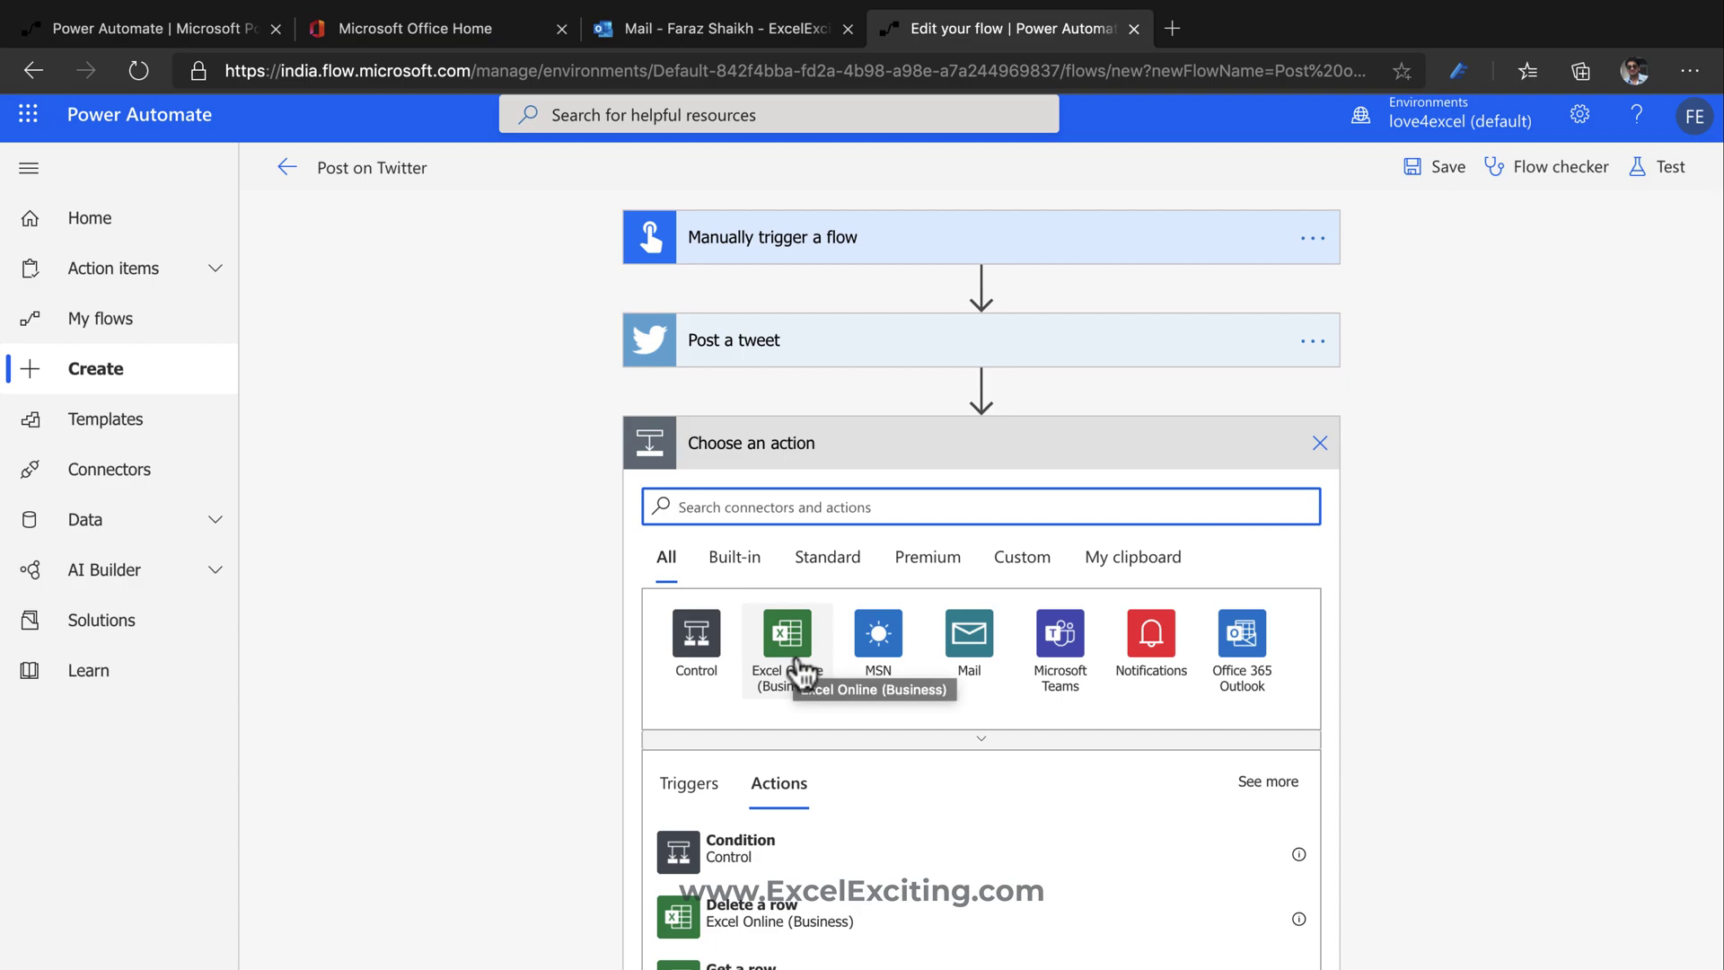
left_click(1319, 442)
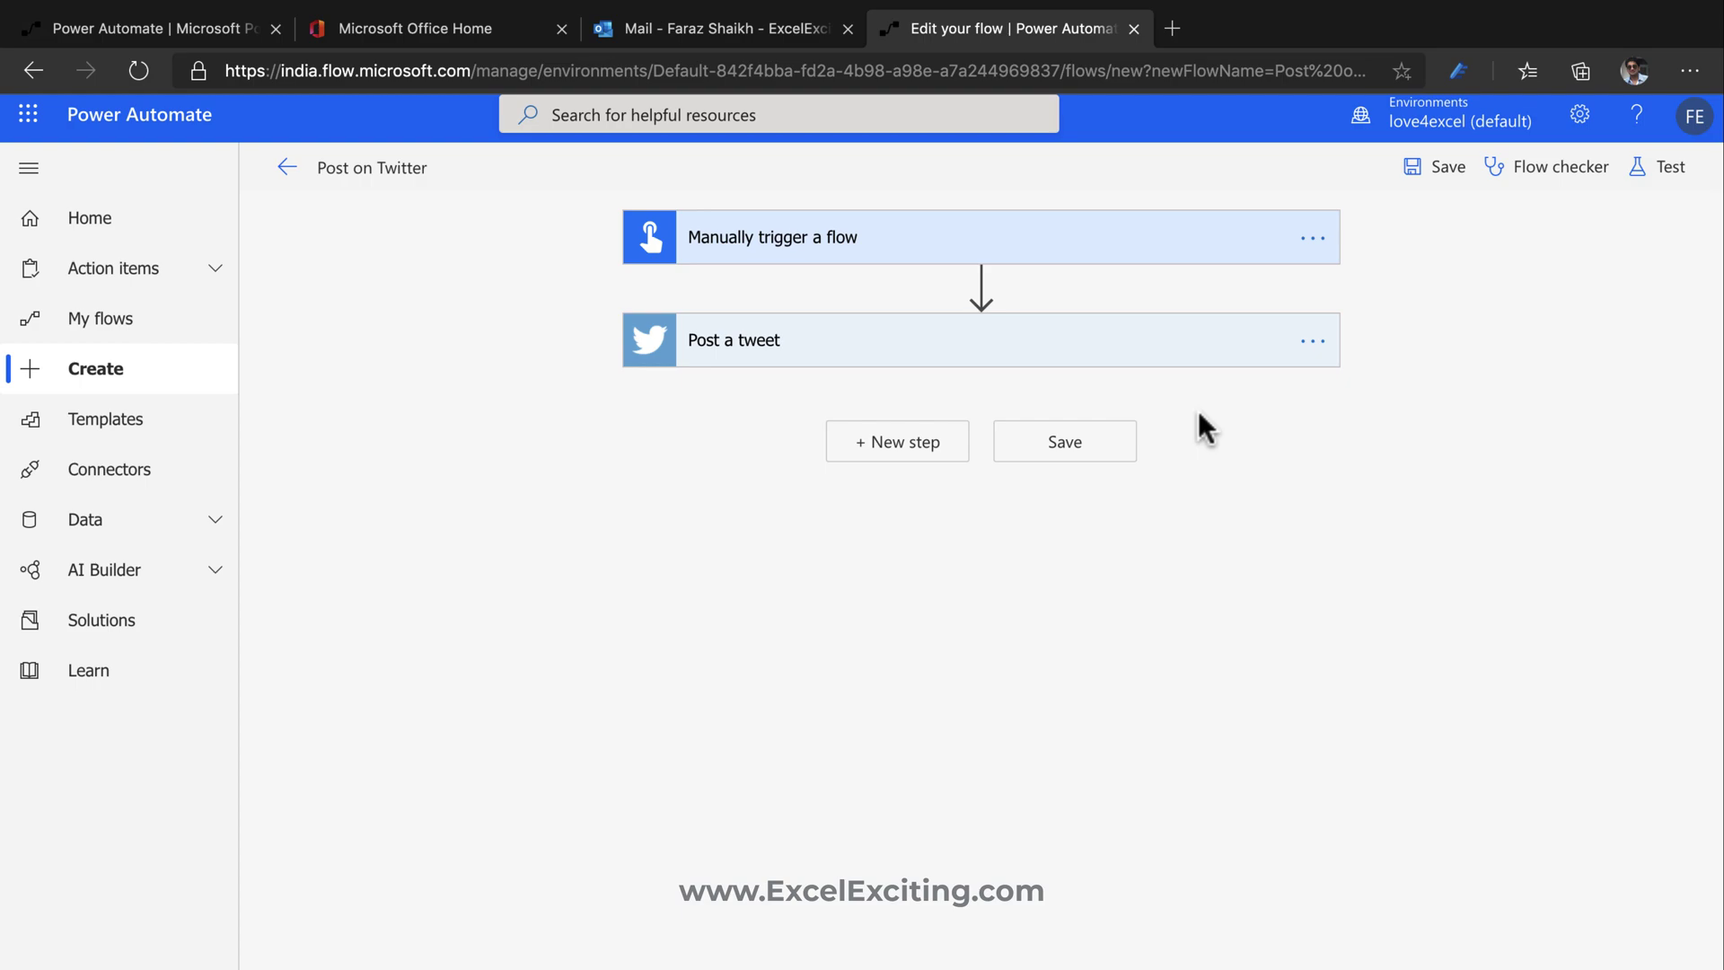
left_click(351, 179)
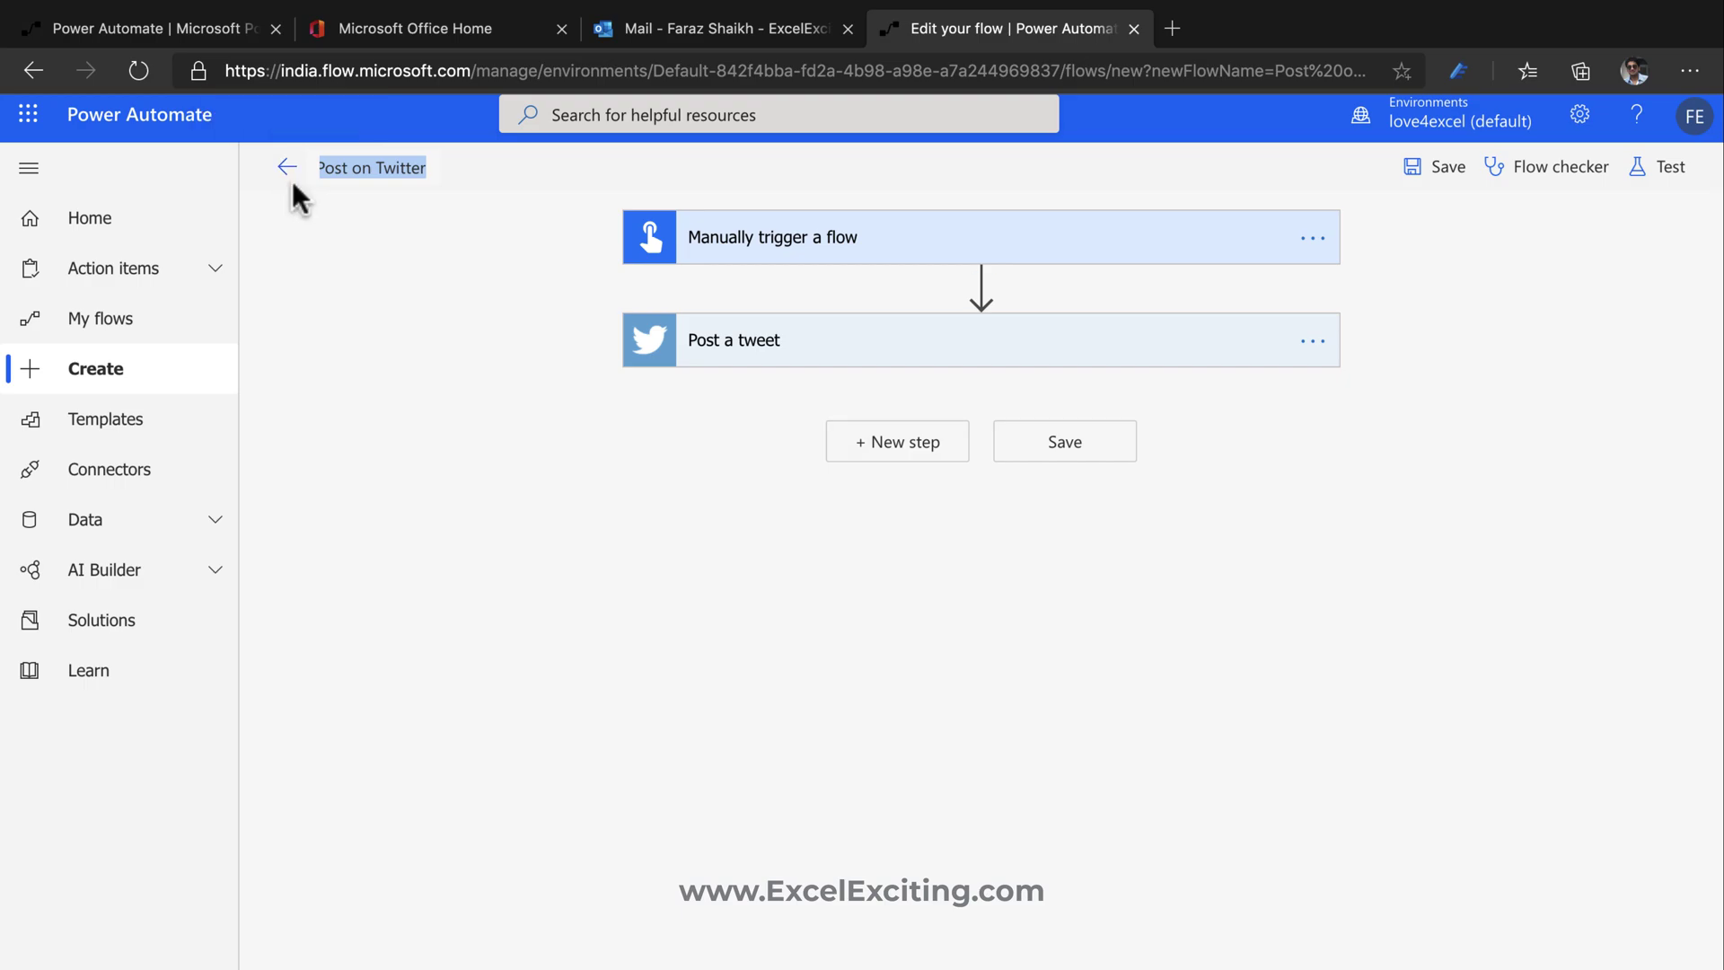
- Test the flow with the "I'll perform the trigger action" option and run it to completion
left_click(1645, 171)
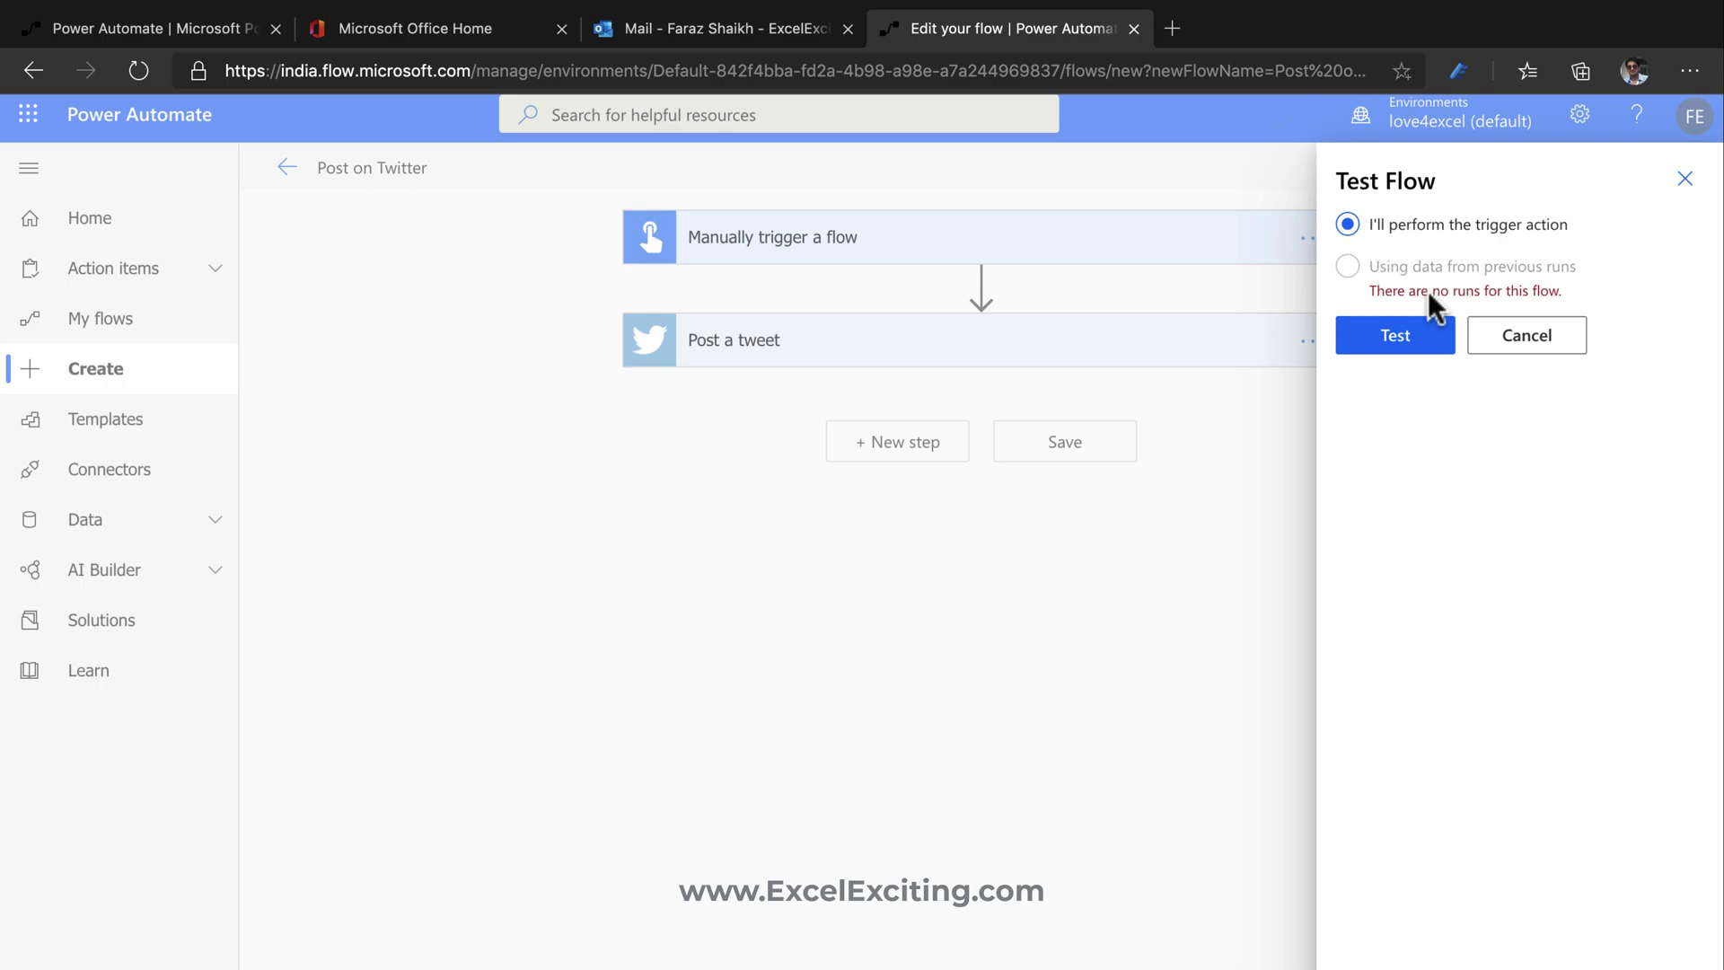
left_click(1684, 178)
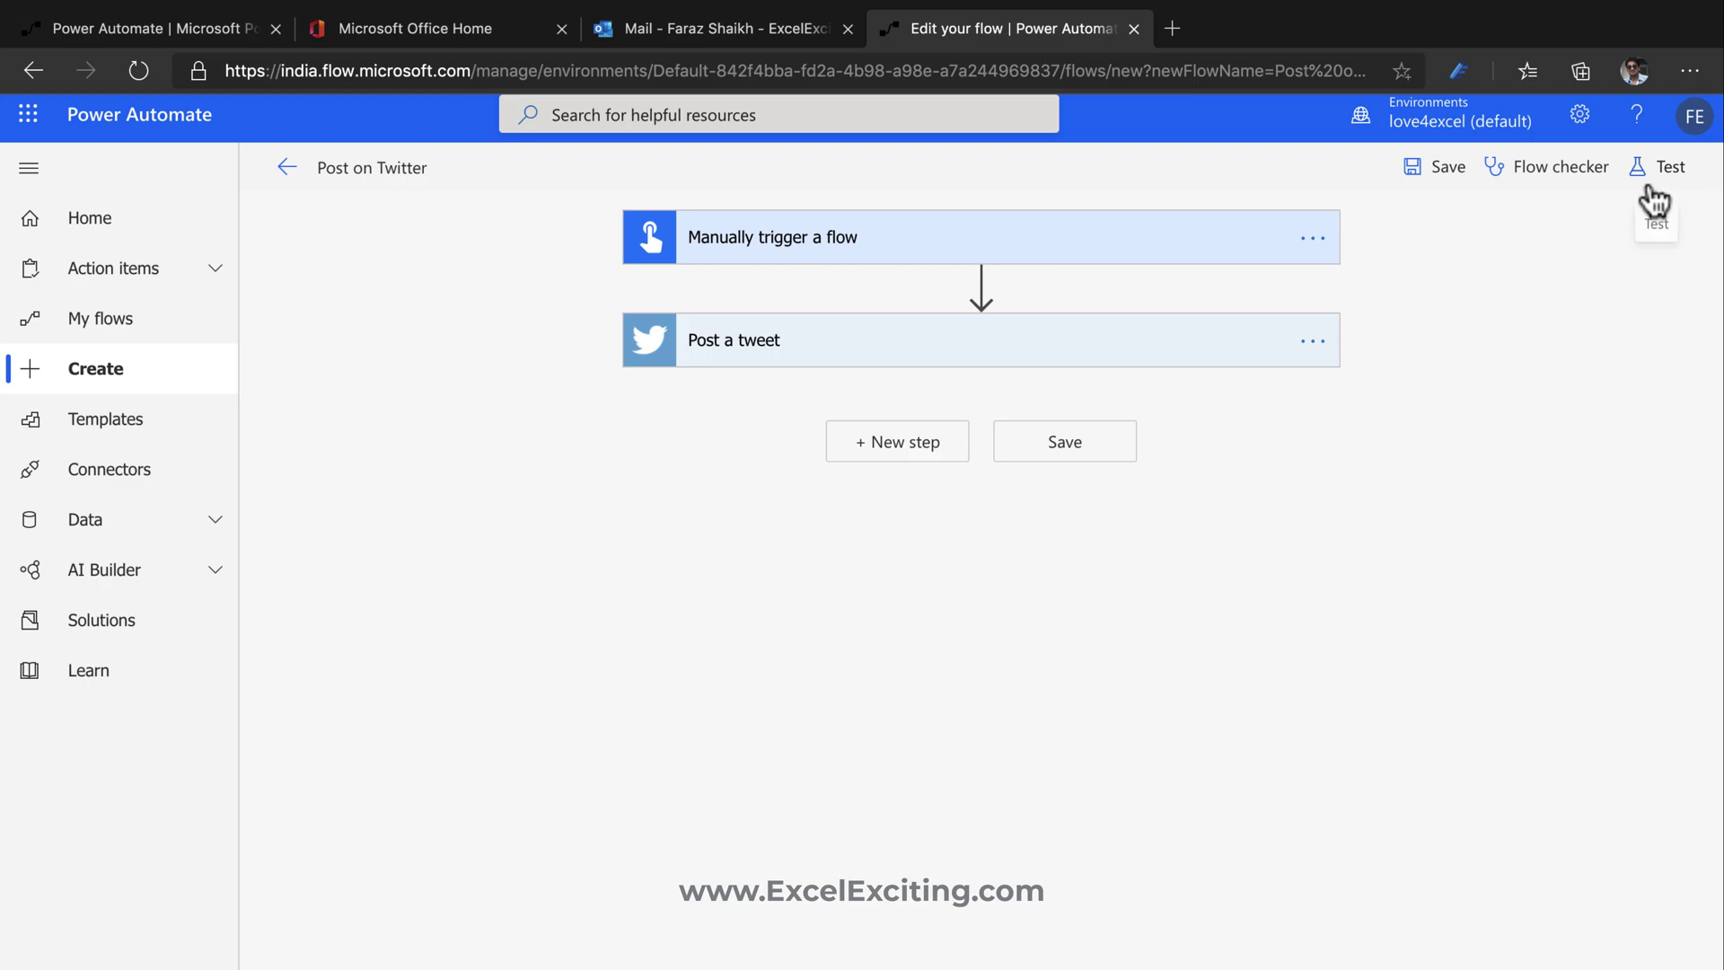
left_click(1646, 181)
left_click(1456, 235)
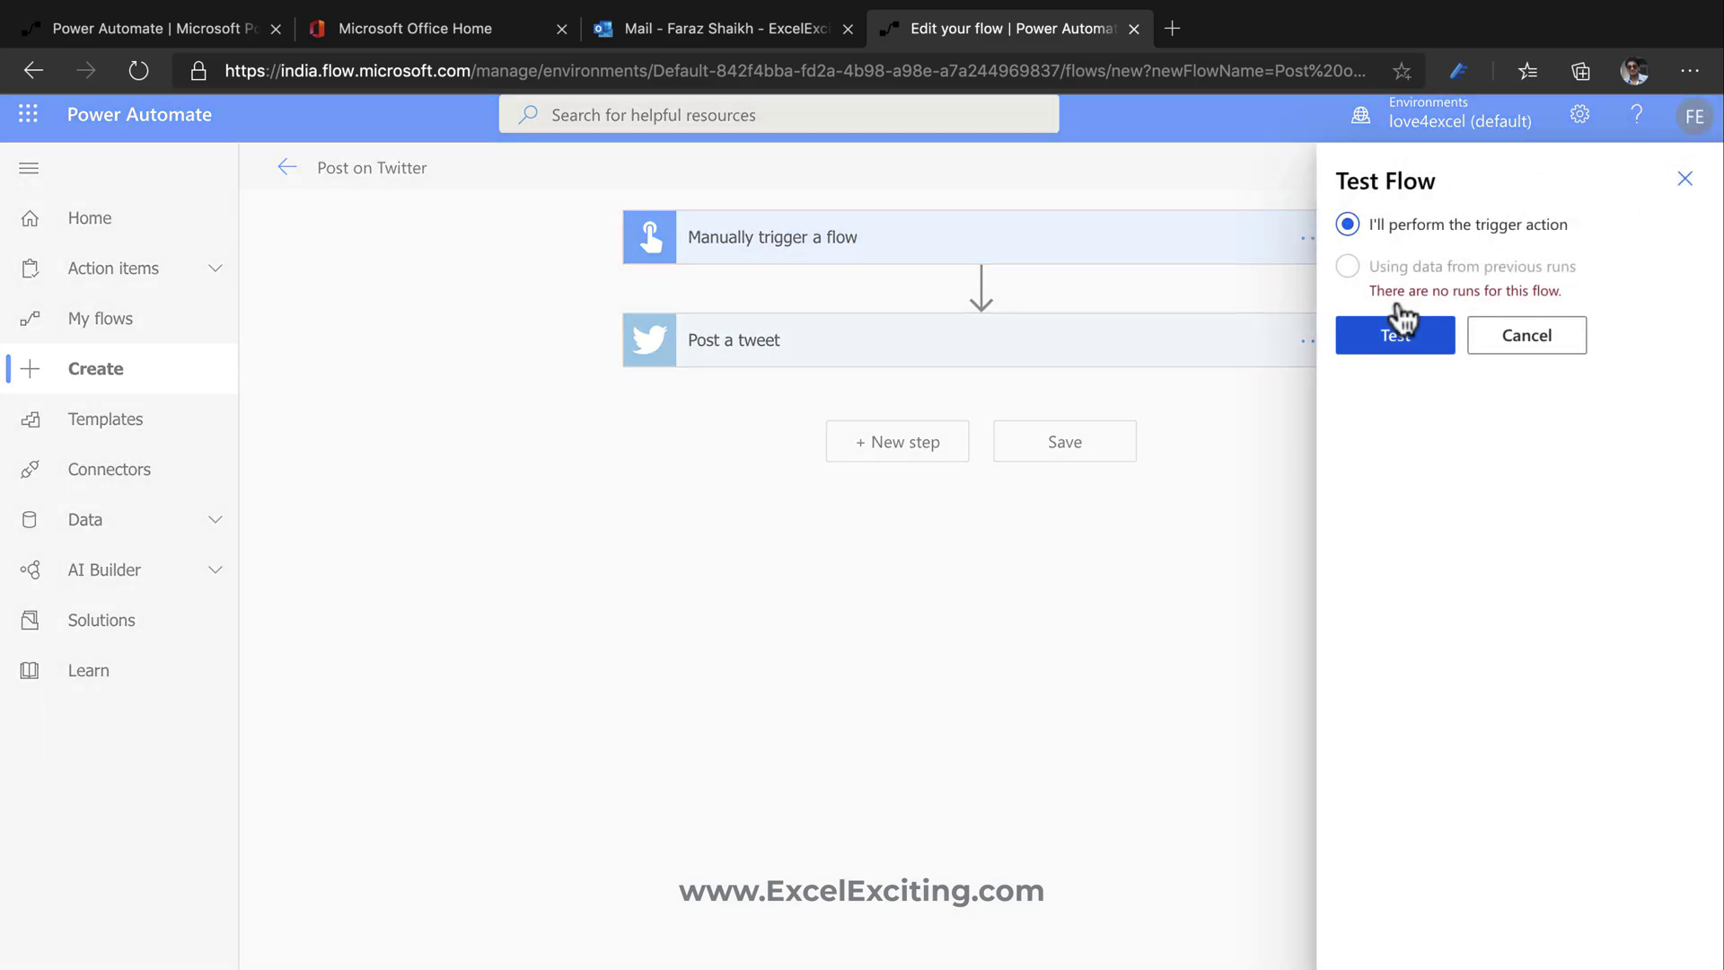
left_click(1396, 334)
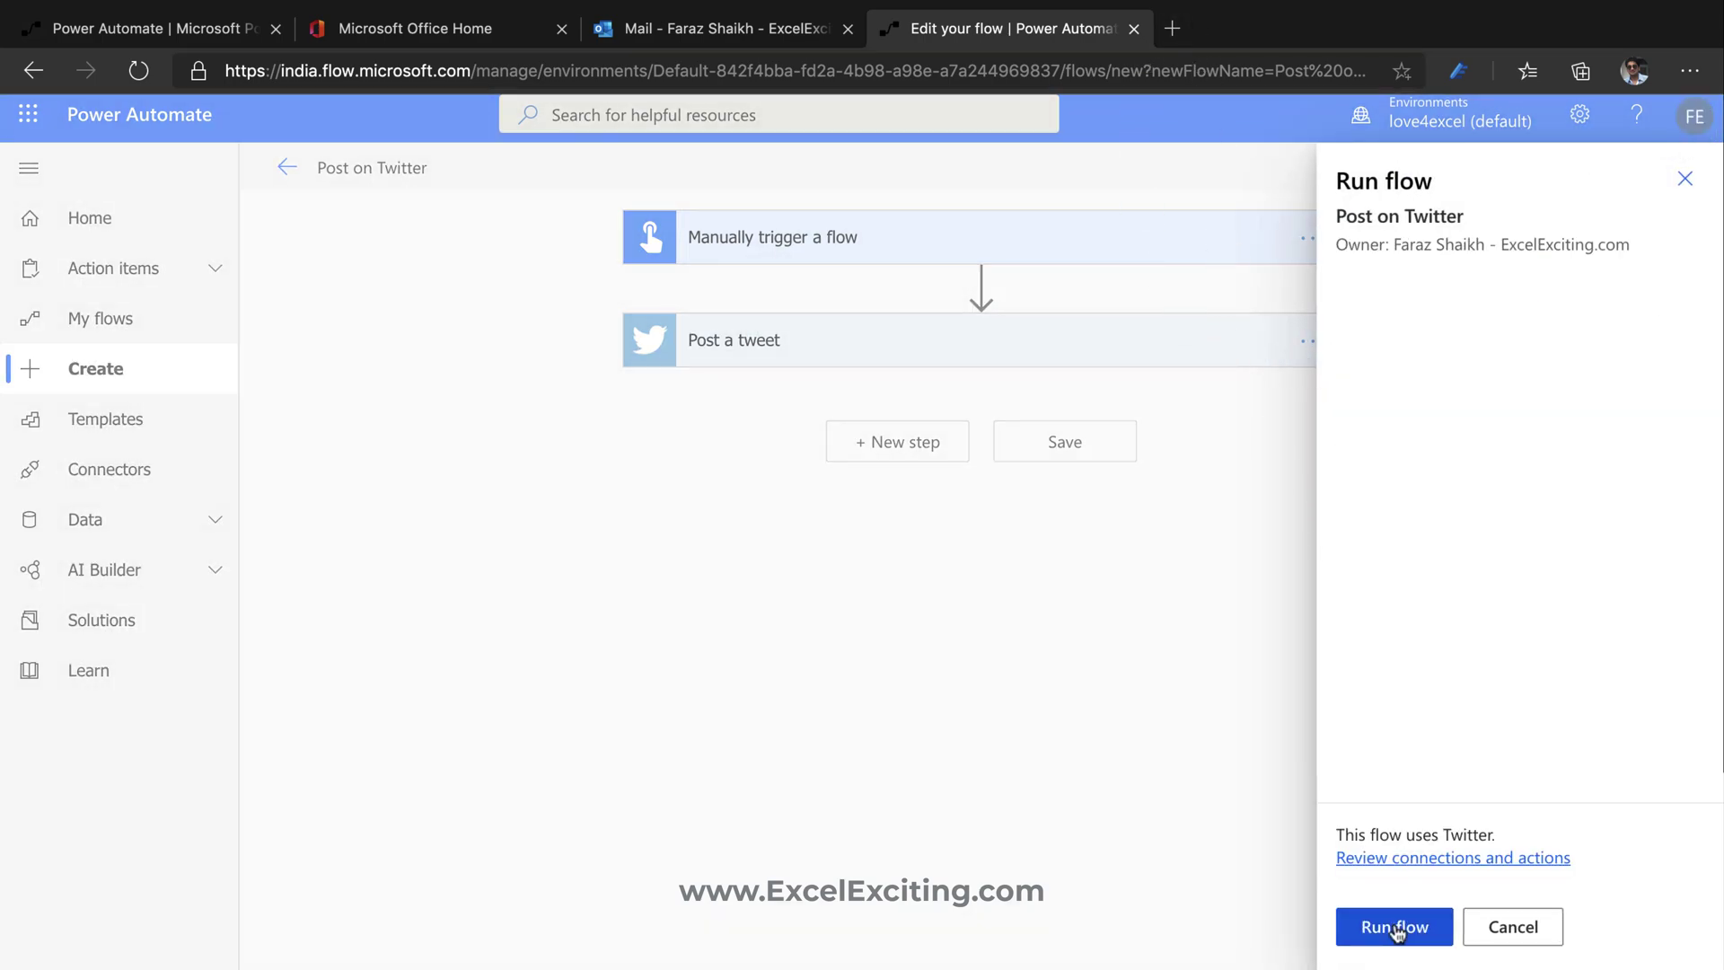
left_click(1383, 925)
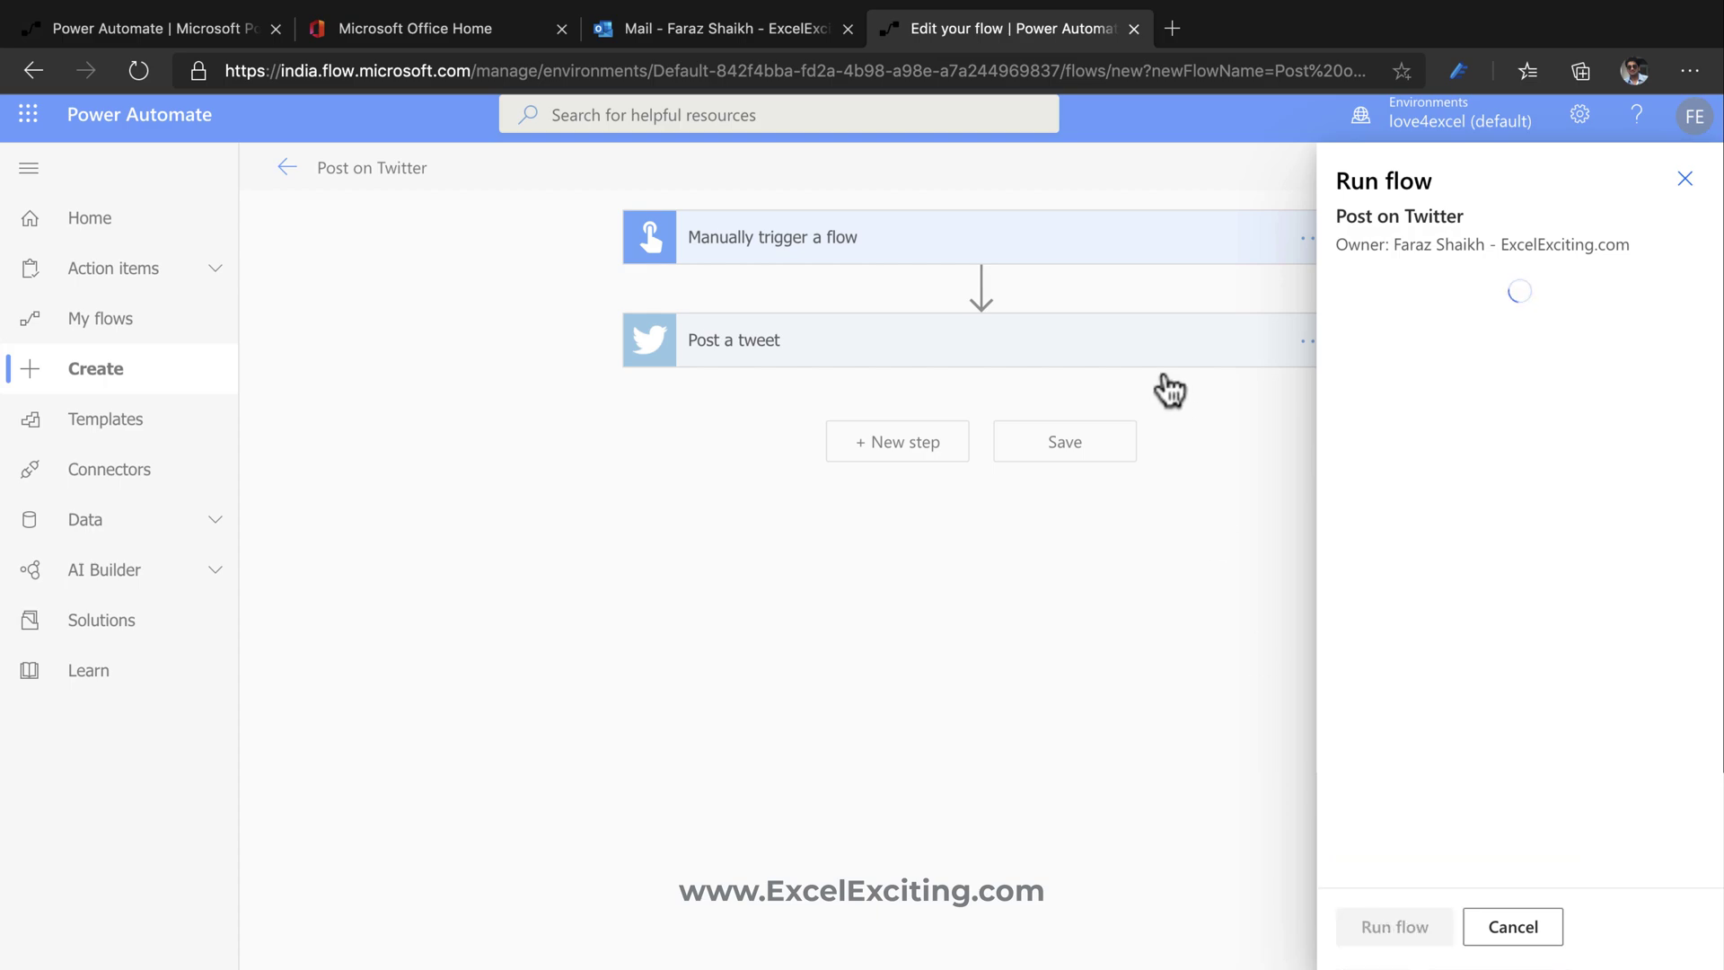
left_click(1382, 925)
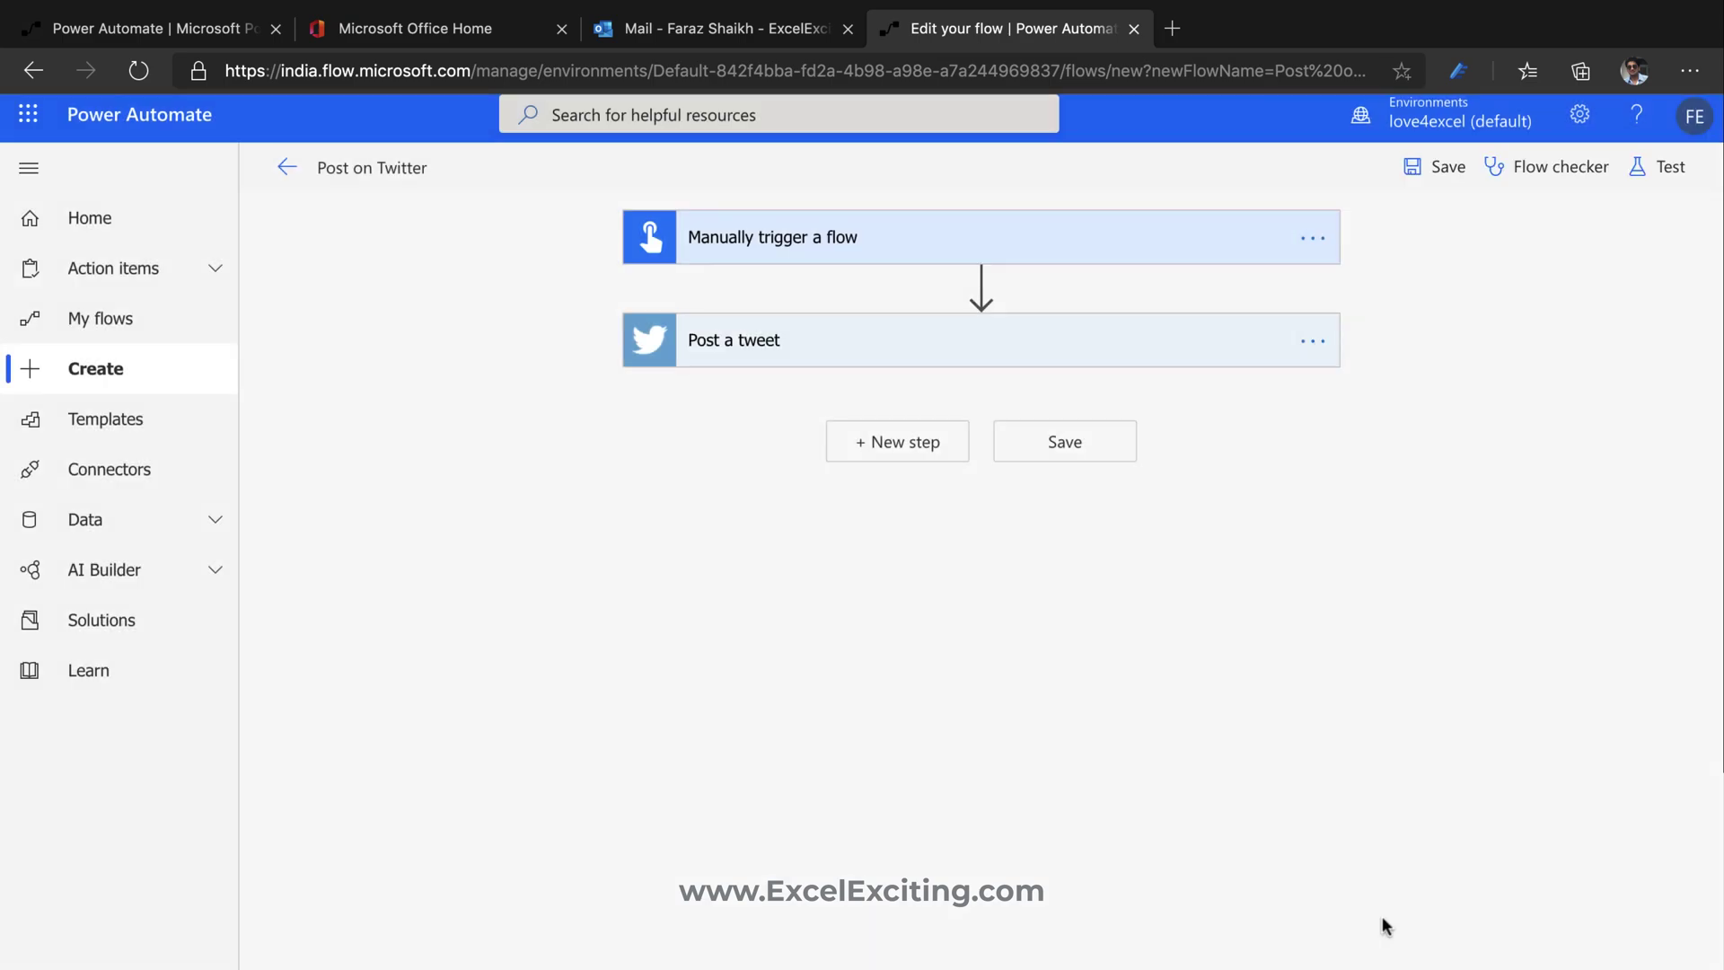
- Switch to Twitter in a new browser tab and open the tweet "This is my first Post using Power Automate"
left_click(1173, 31)
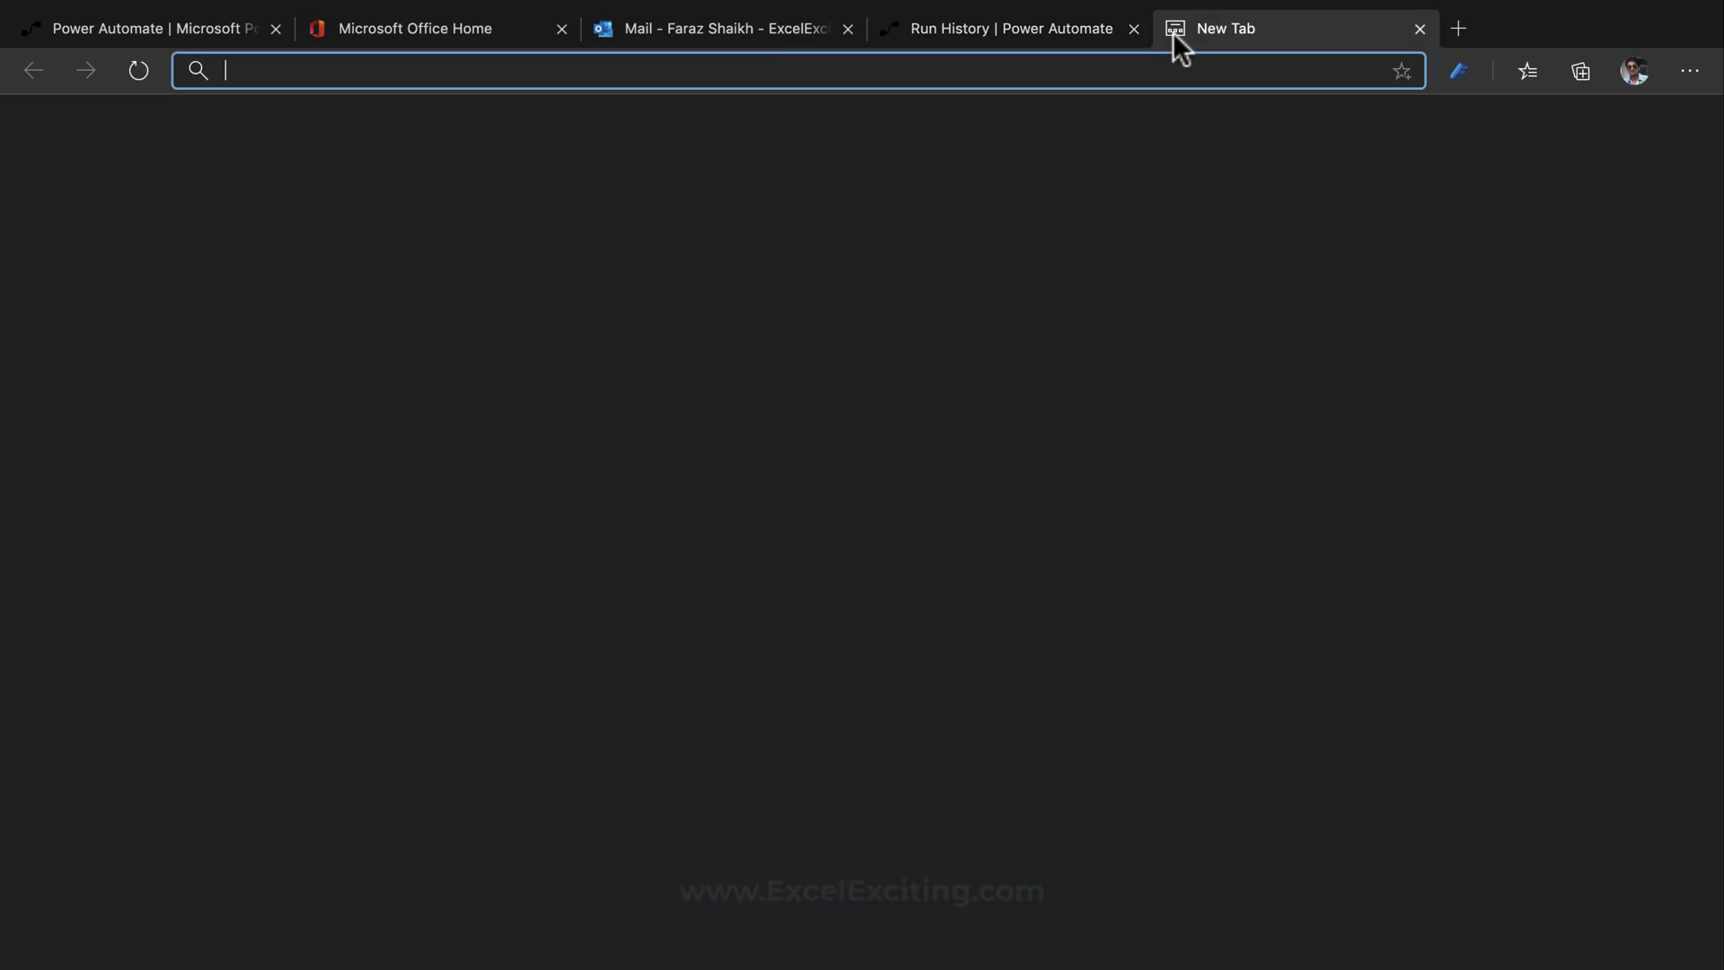
type("tw")
key("Return")
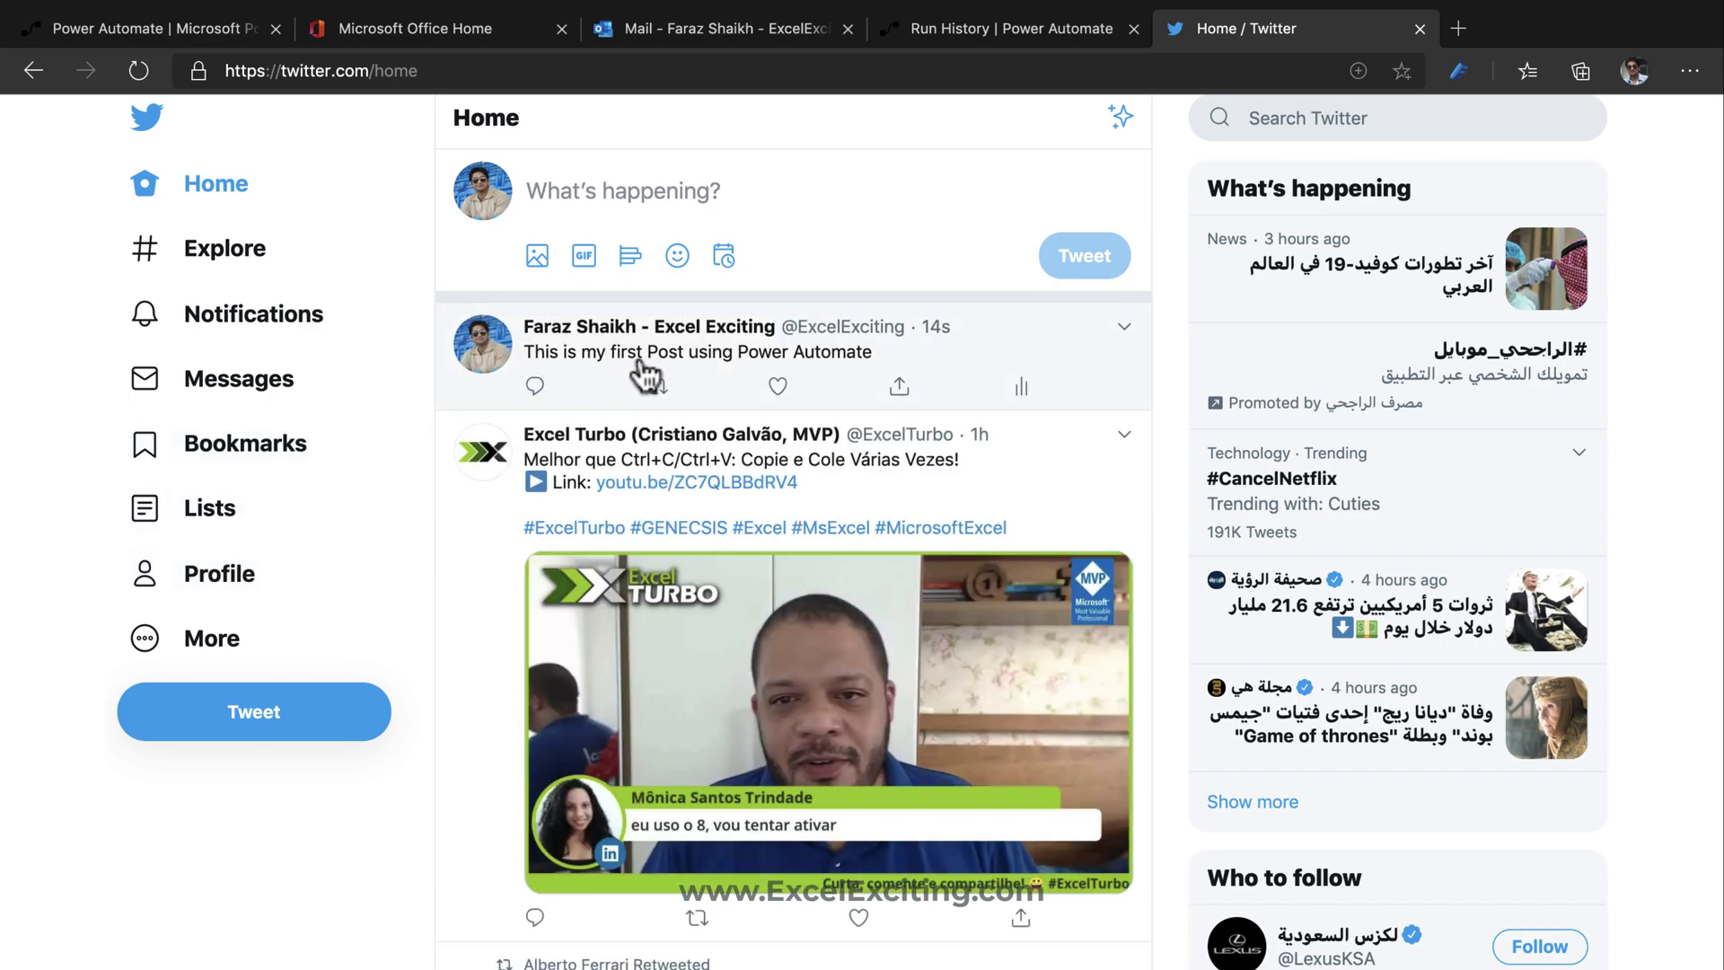
left_click(916, 359)
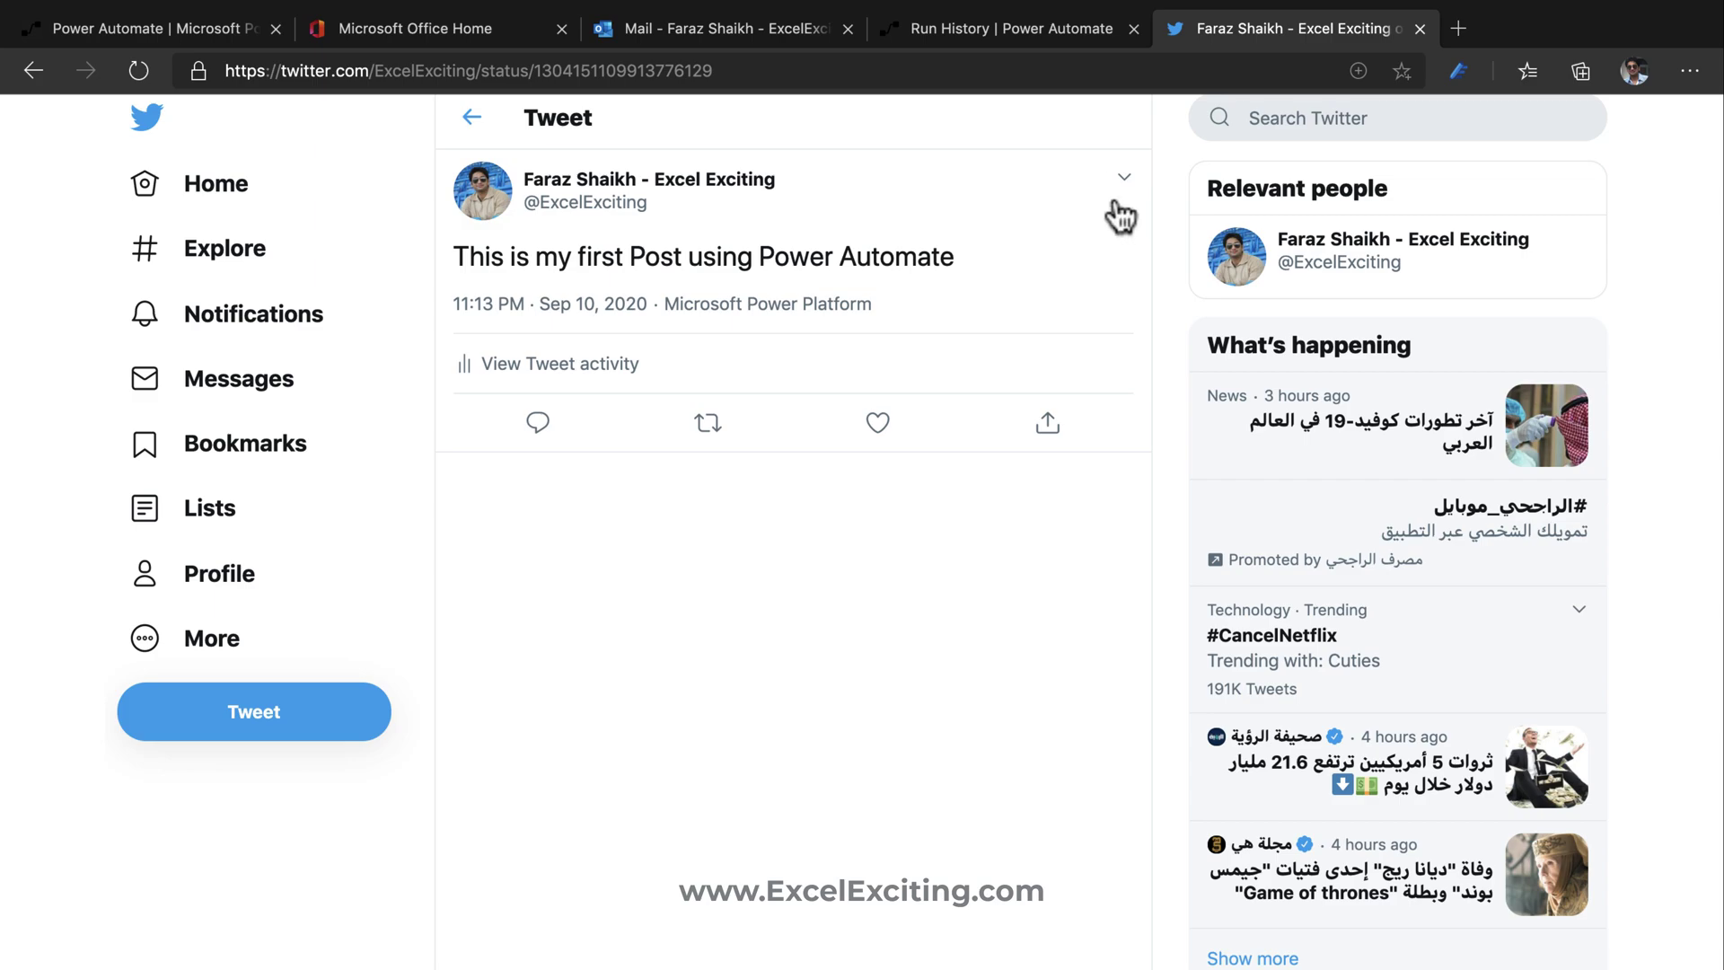
- Return to the flow's run history in Power Automate and examine the inputs and outputs of the trigger and the "Post a tweet" action
left_click(1034, 36)
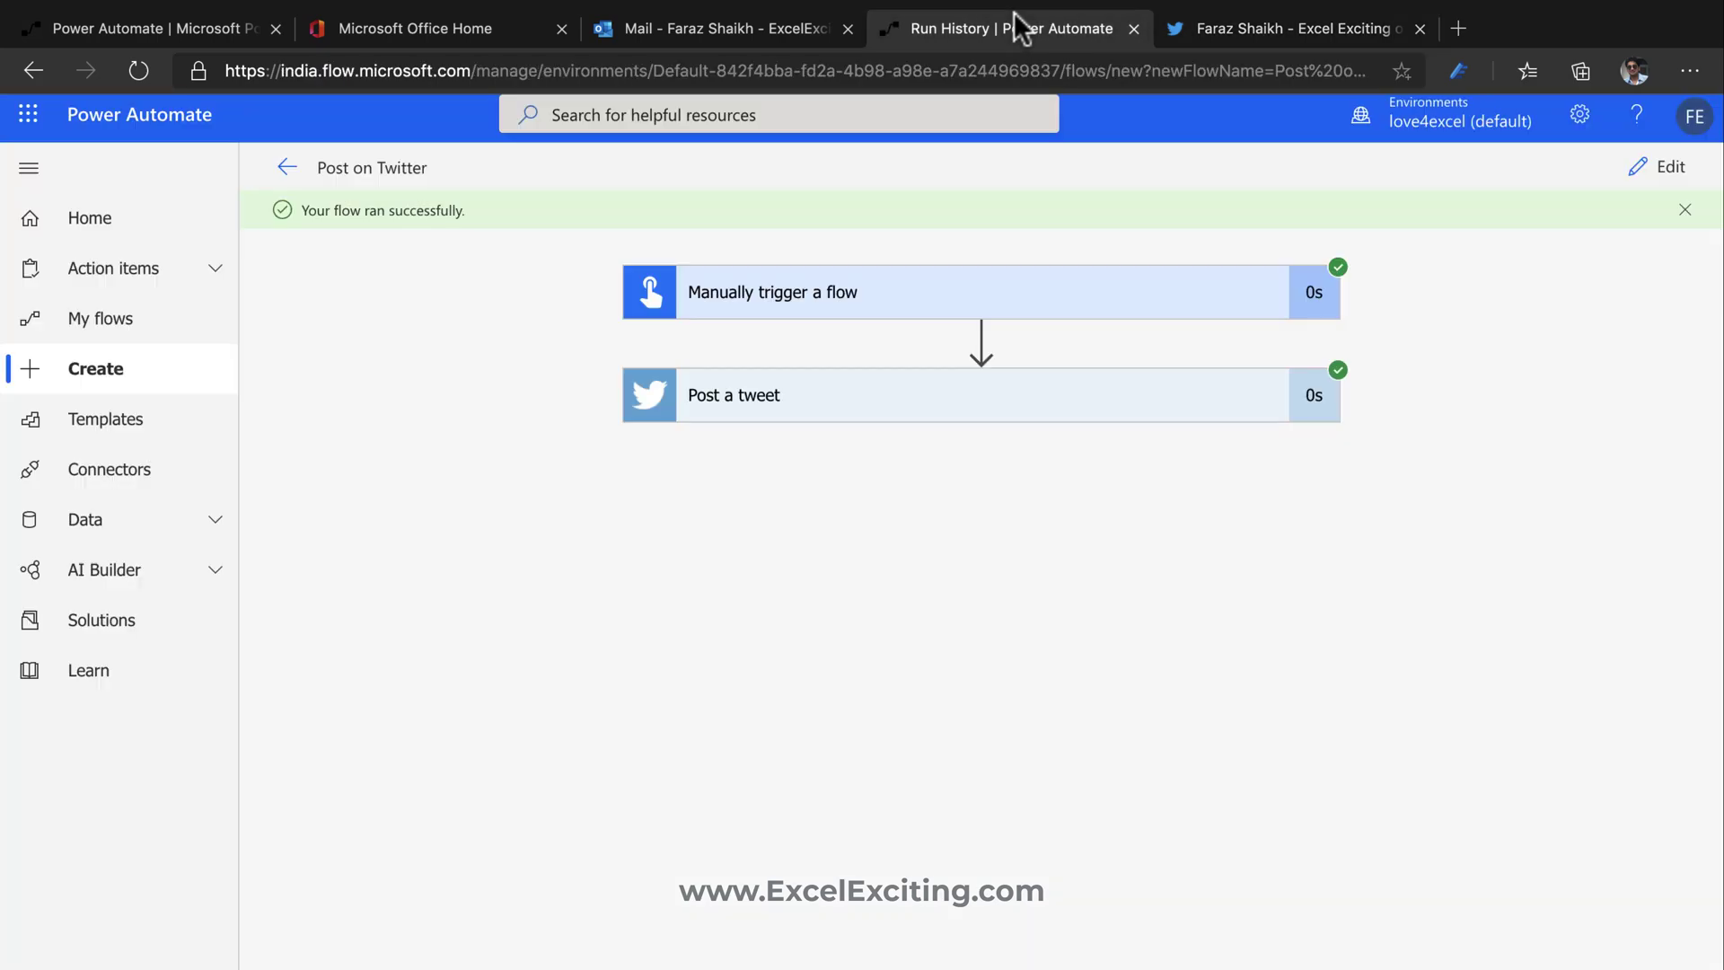
left_click(1041, 414)
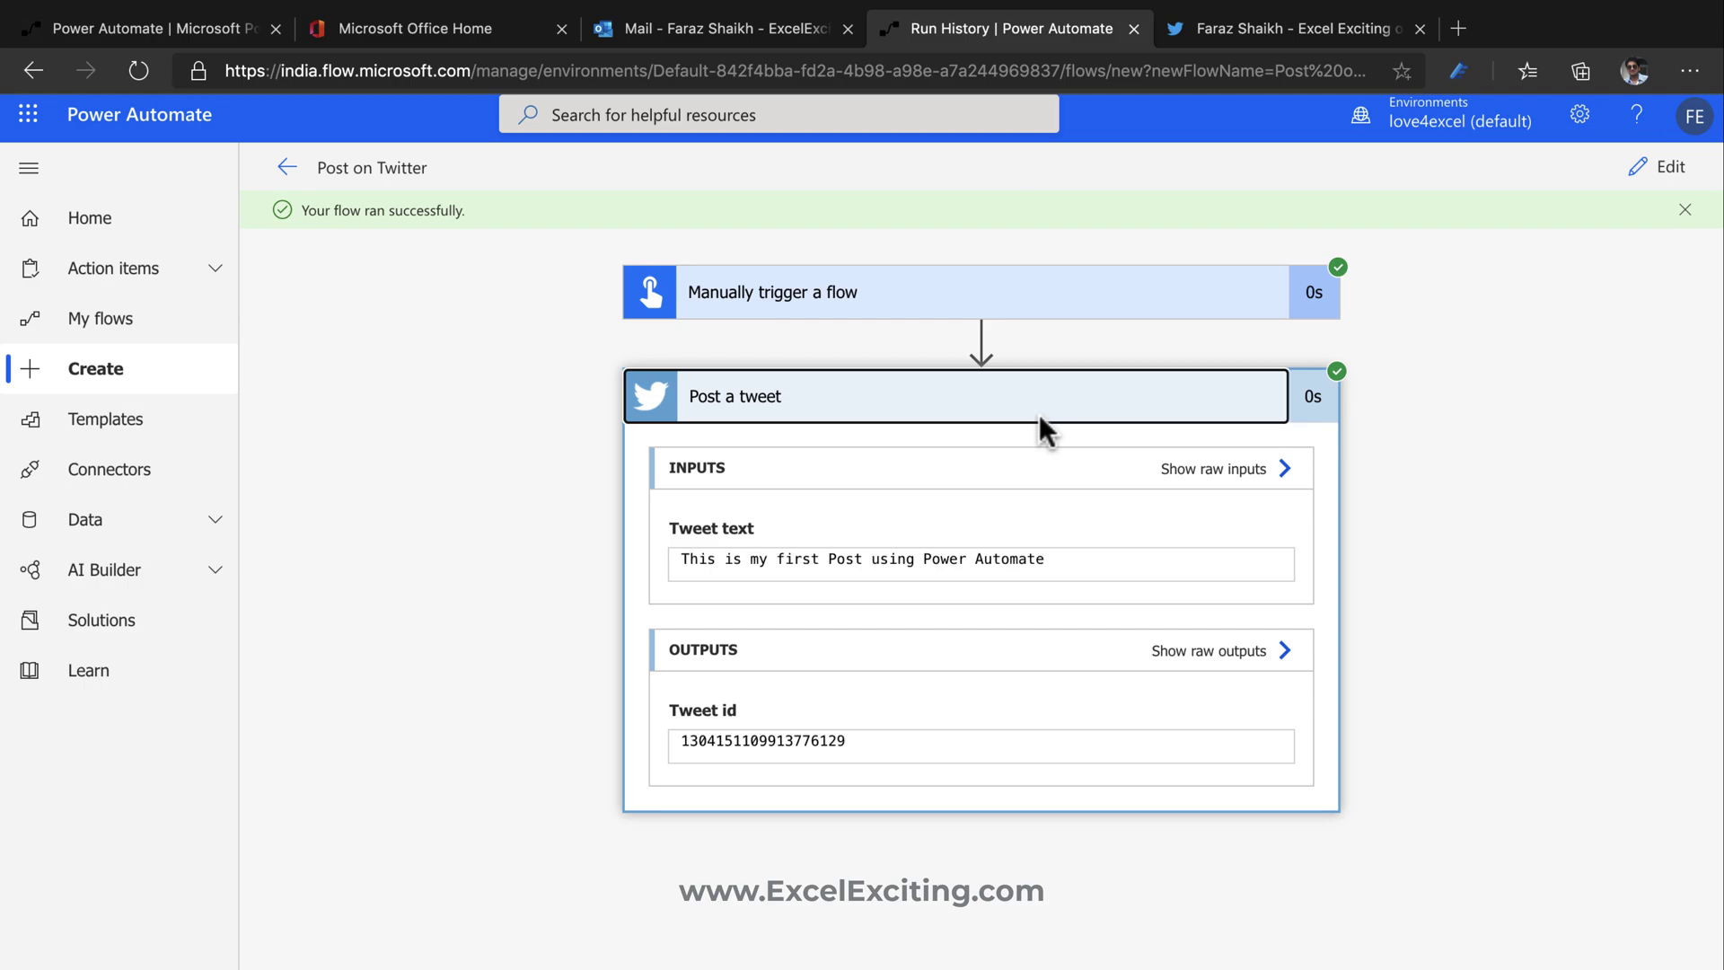
left_click(1078, 412)
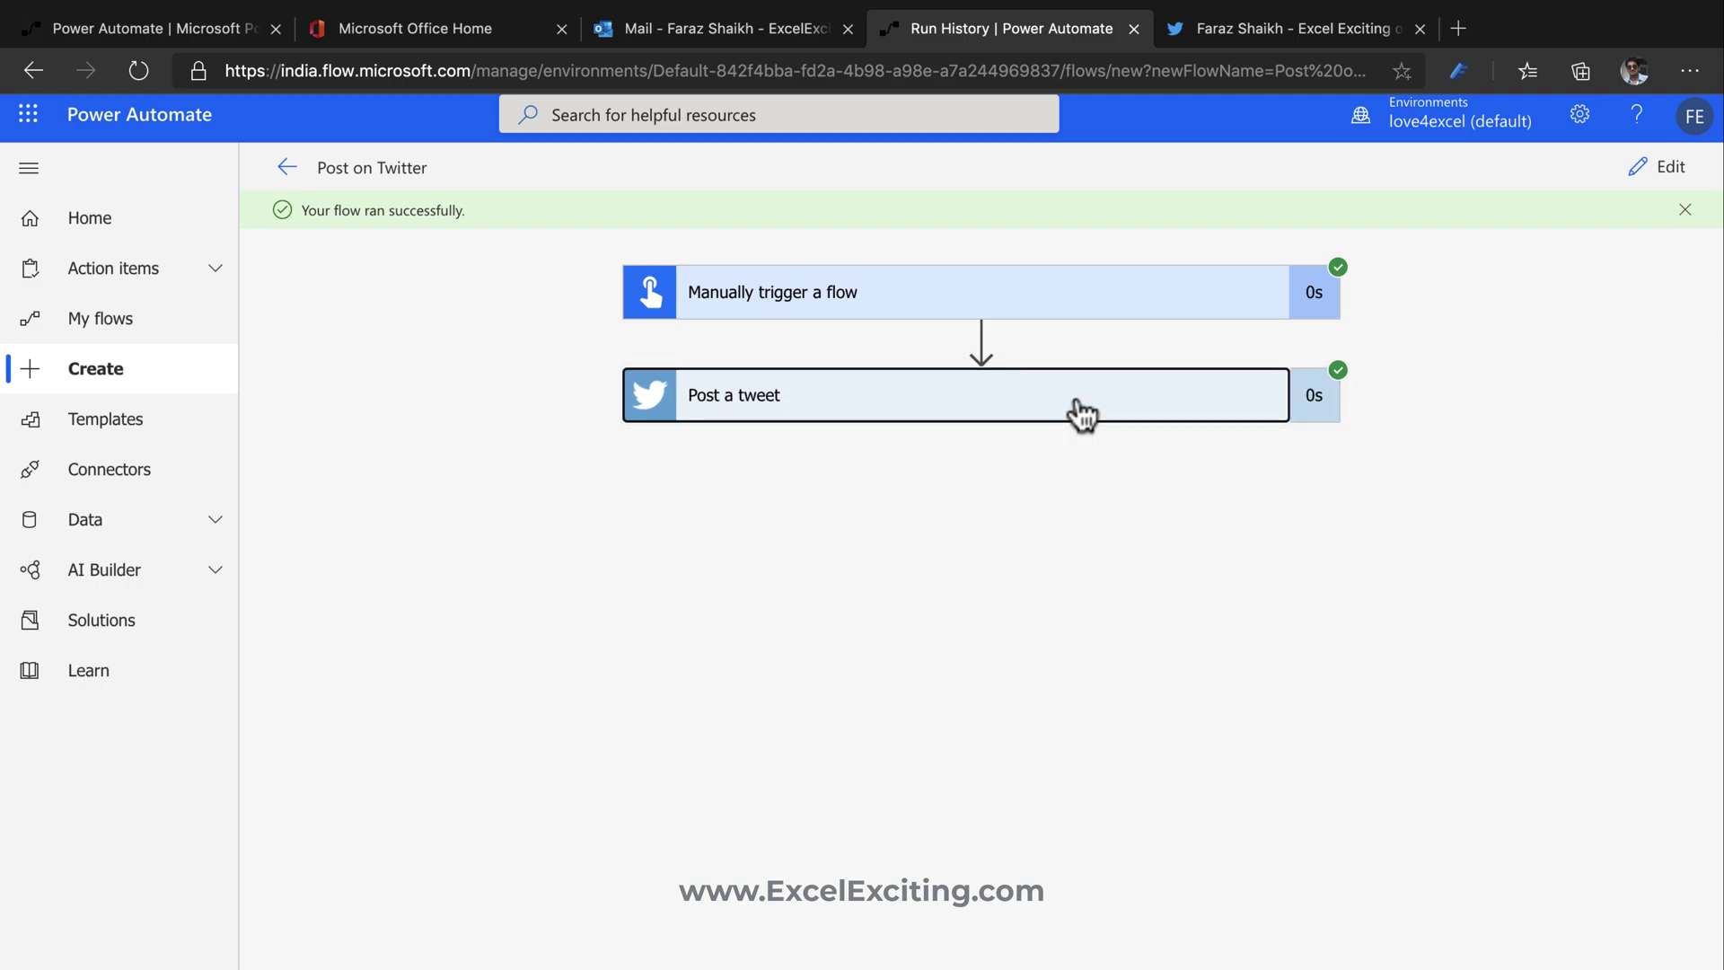
left_click(1085, 306)
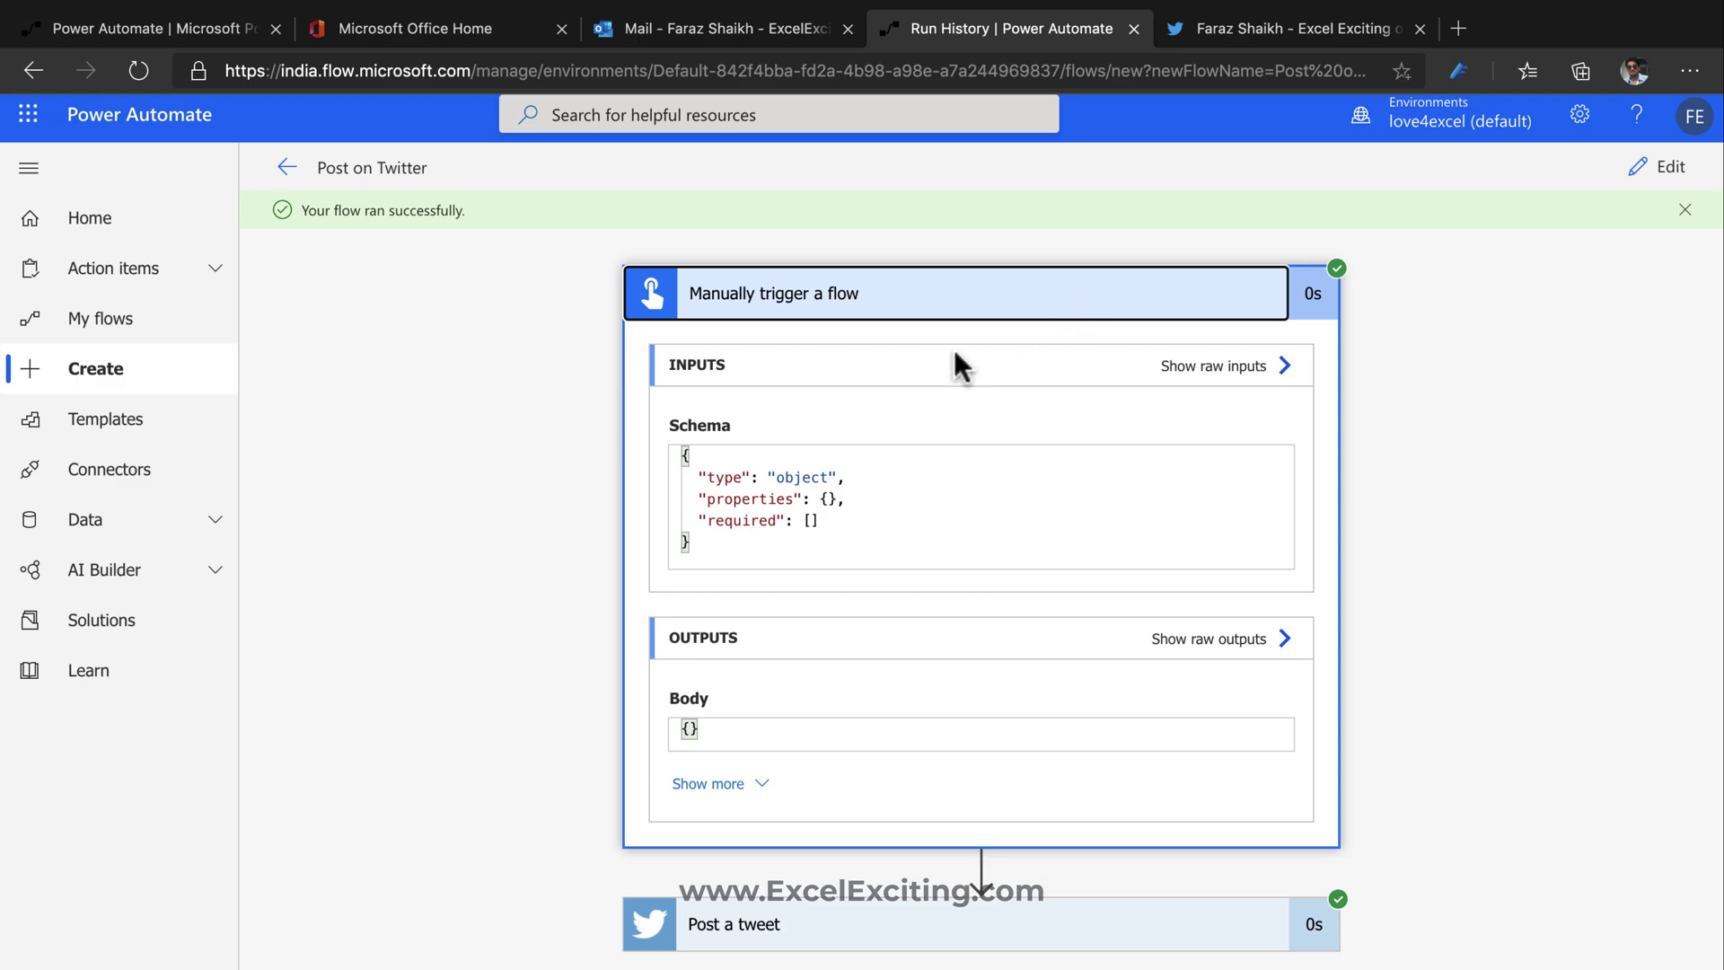
left_click(954, 316)
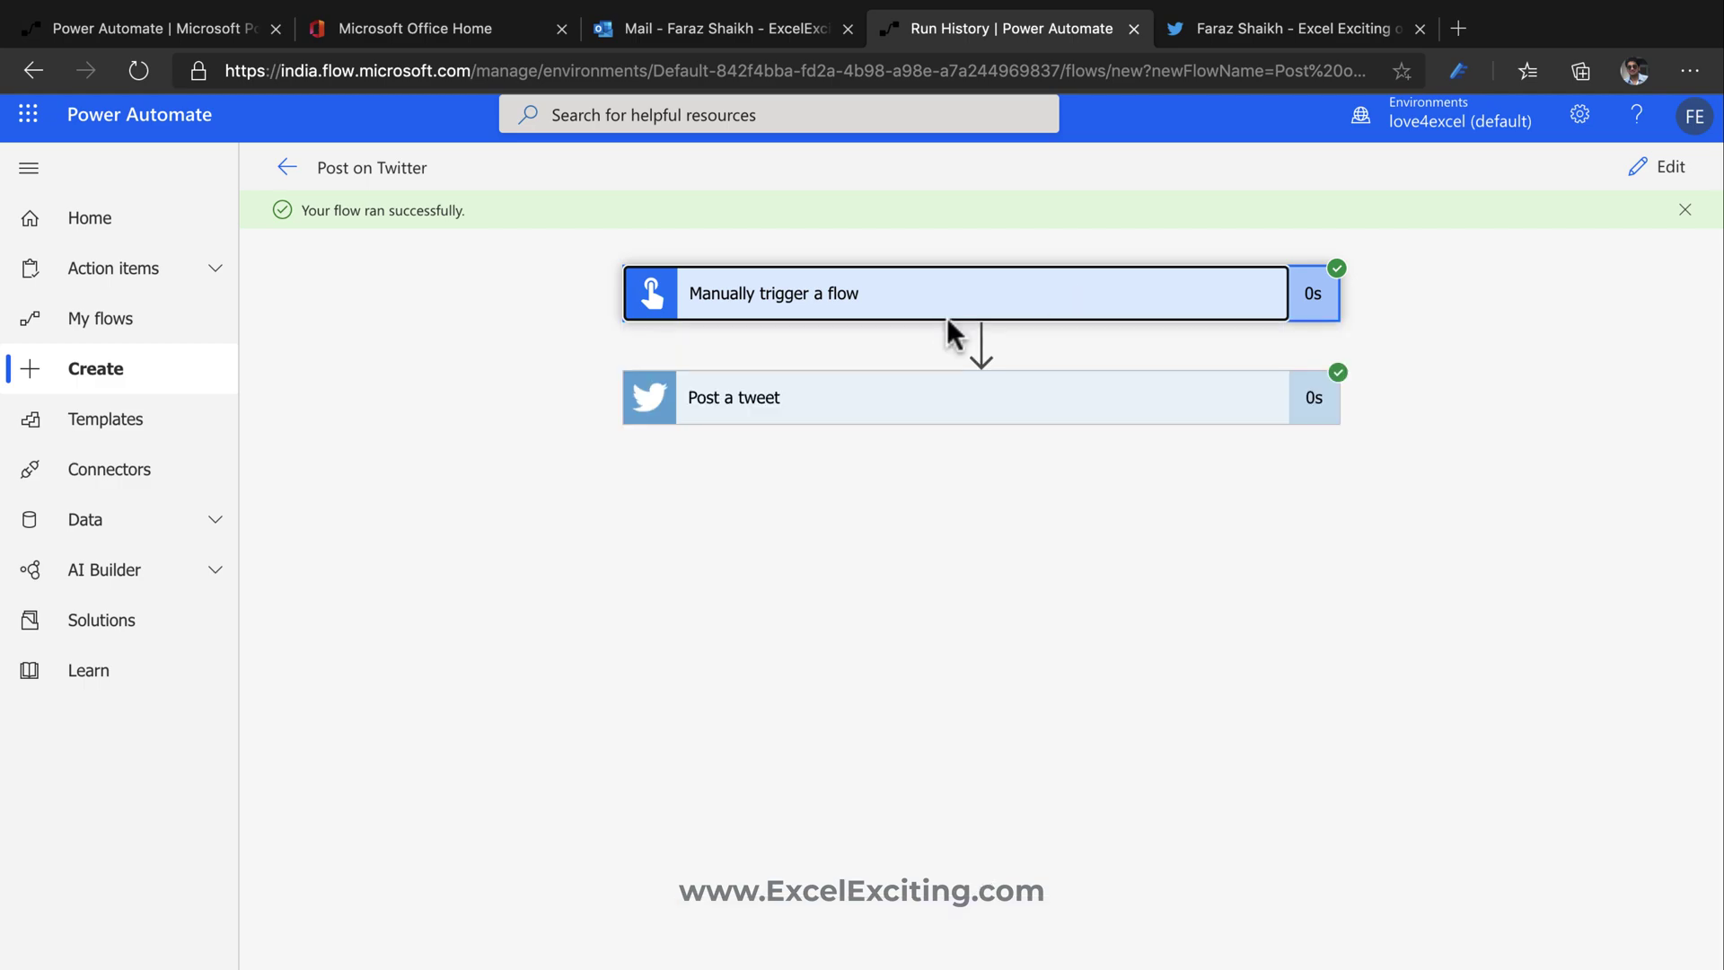
left_click(908, 422)
double_click(841, 560)
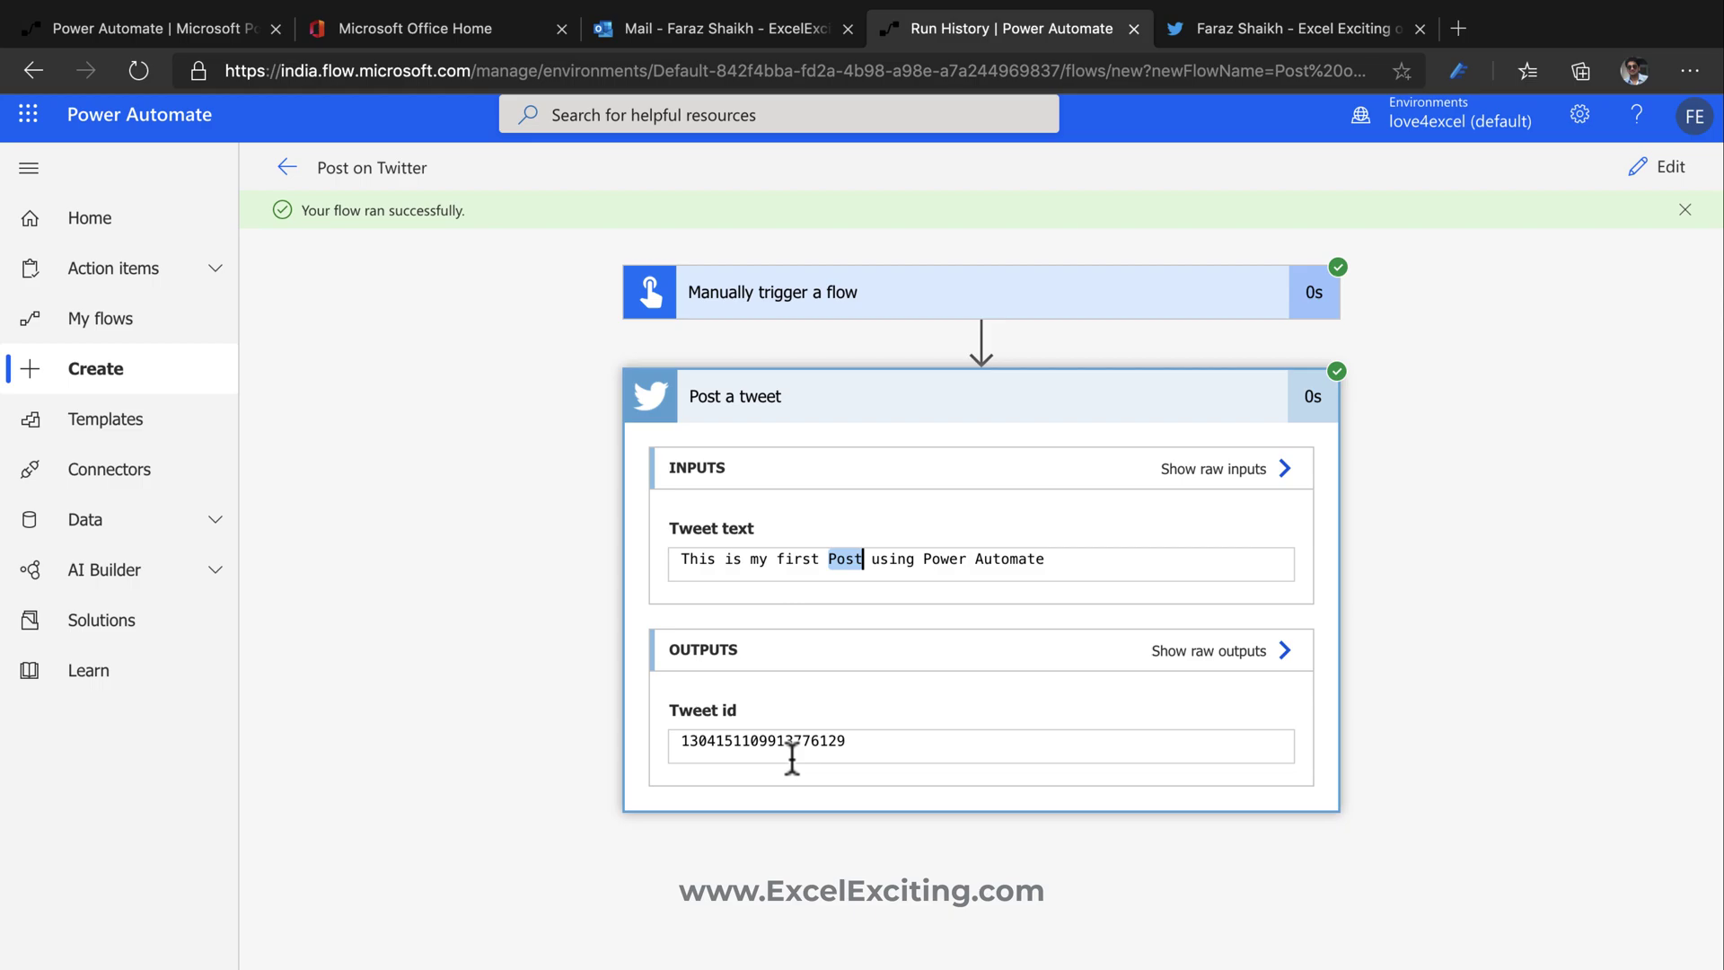
left_click(1640, 186)
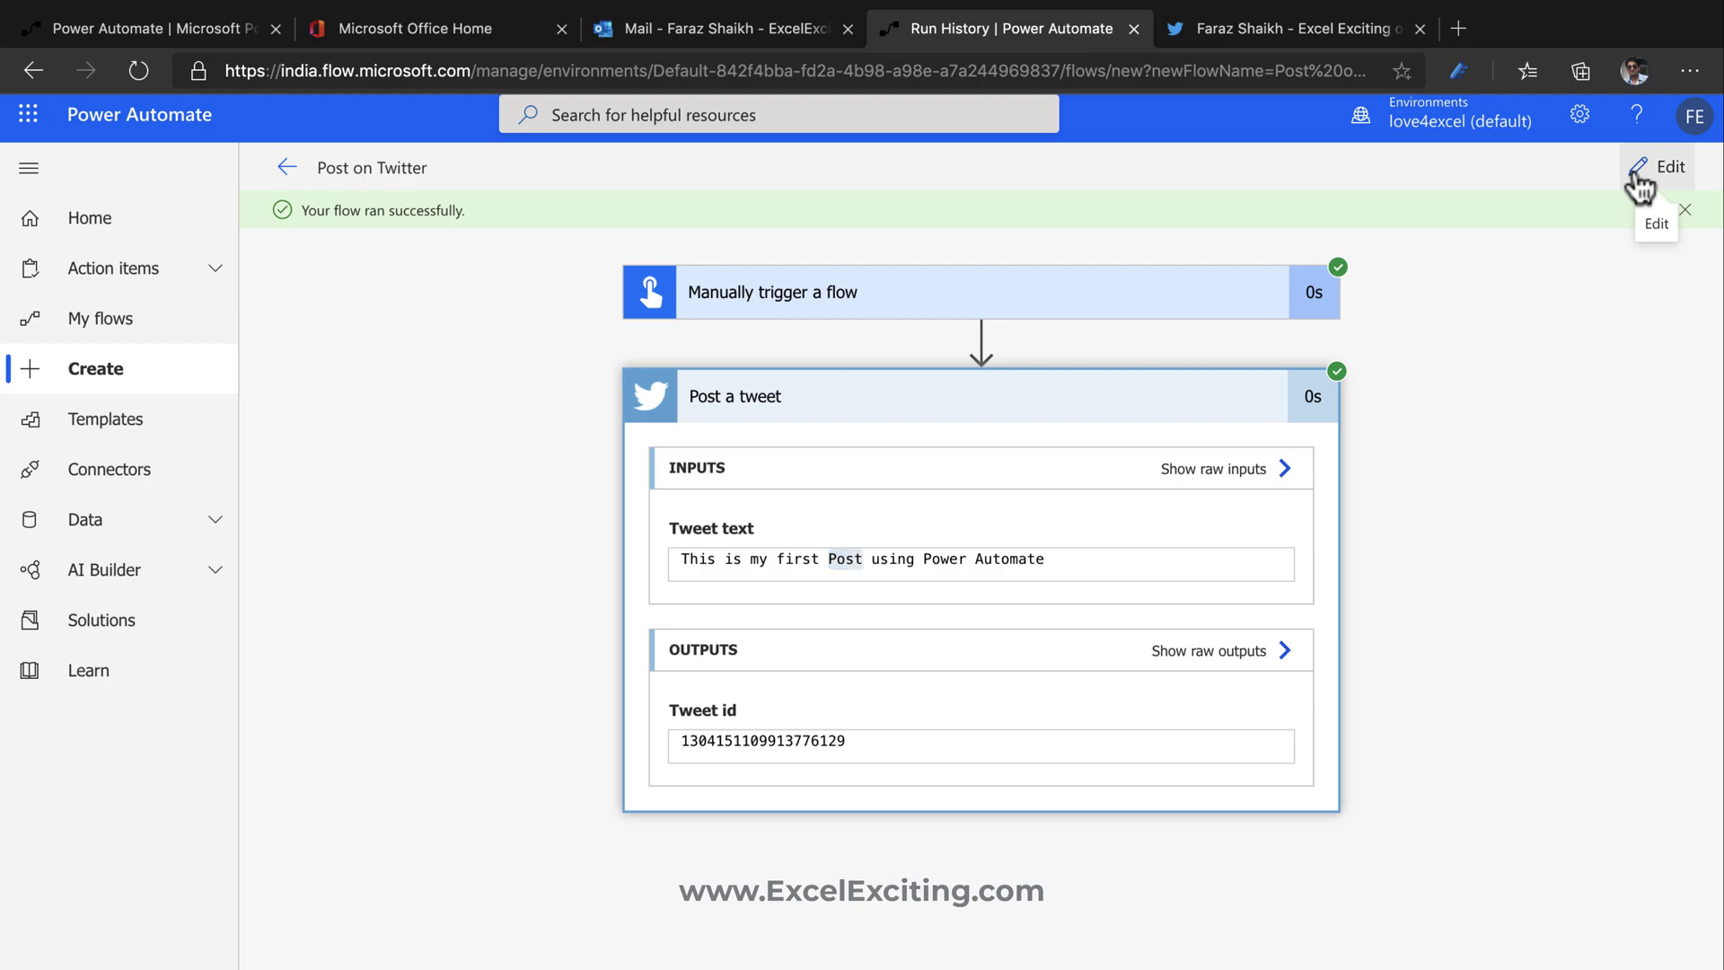
- Edit the flow and set the tweet text to "Hey I'm enjoying Power Automate #PowerAddicts #ExcelExciting"
left_click(1064, 327)
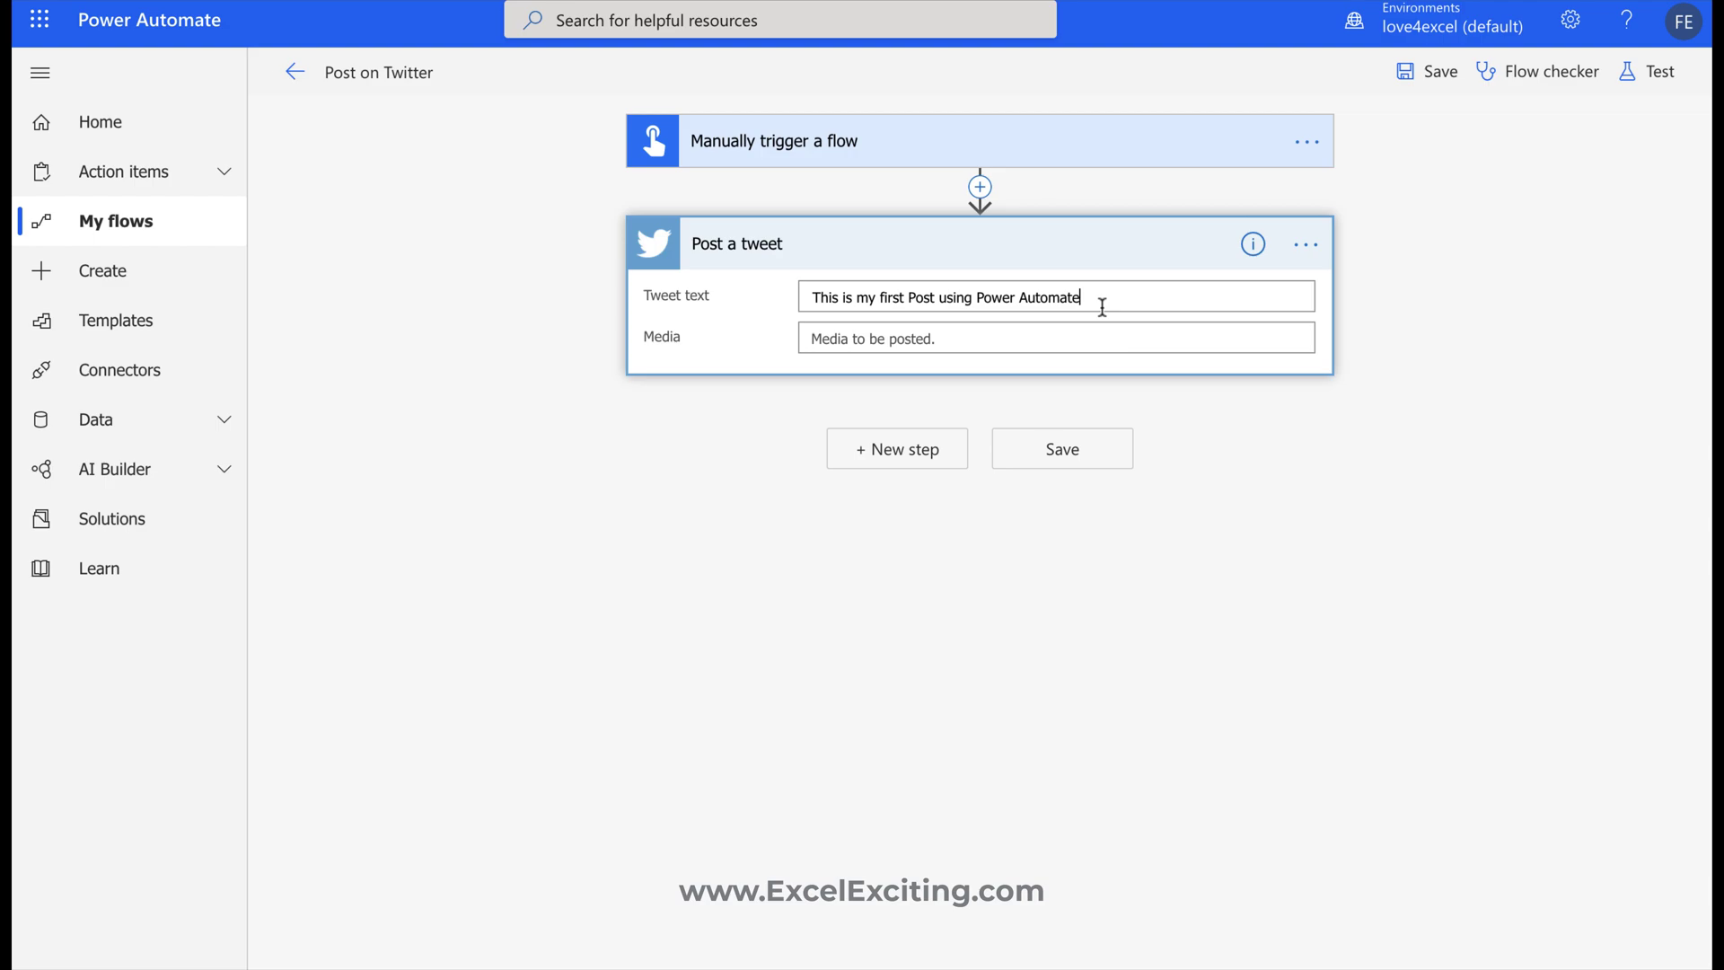
triple_click(1101, 305)
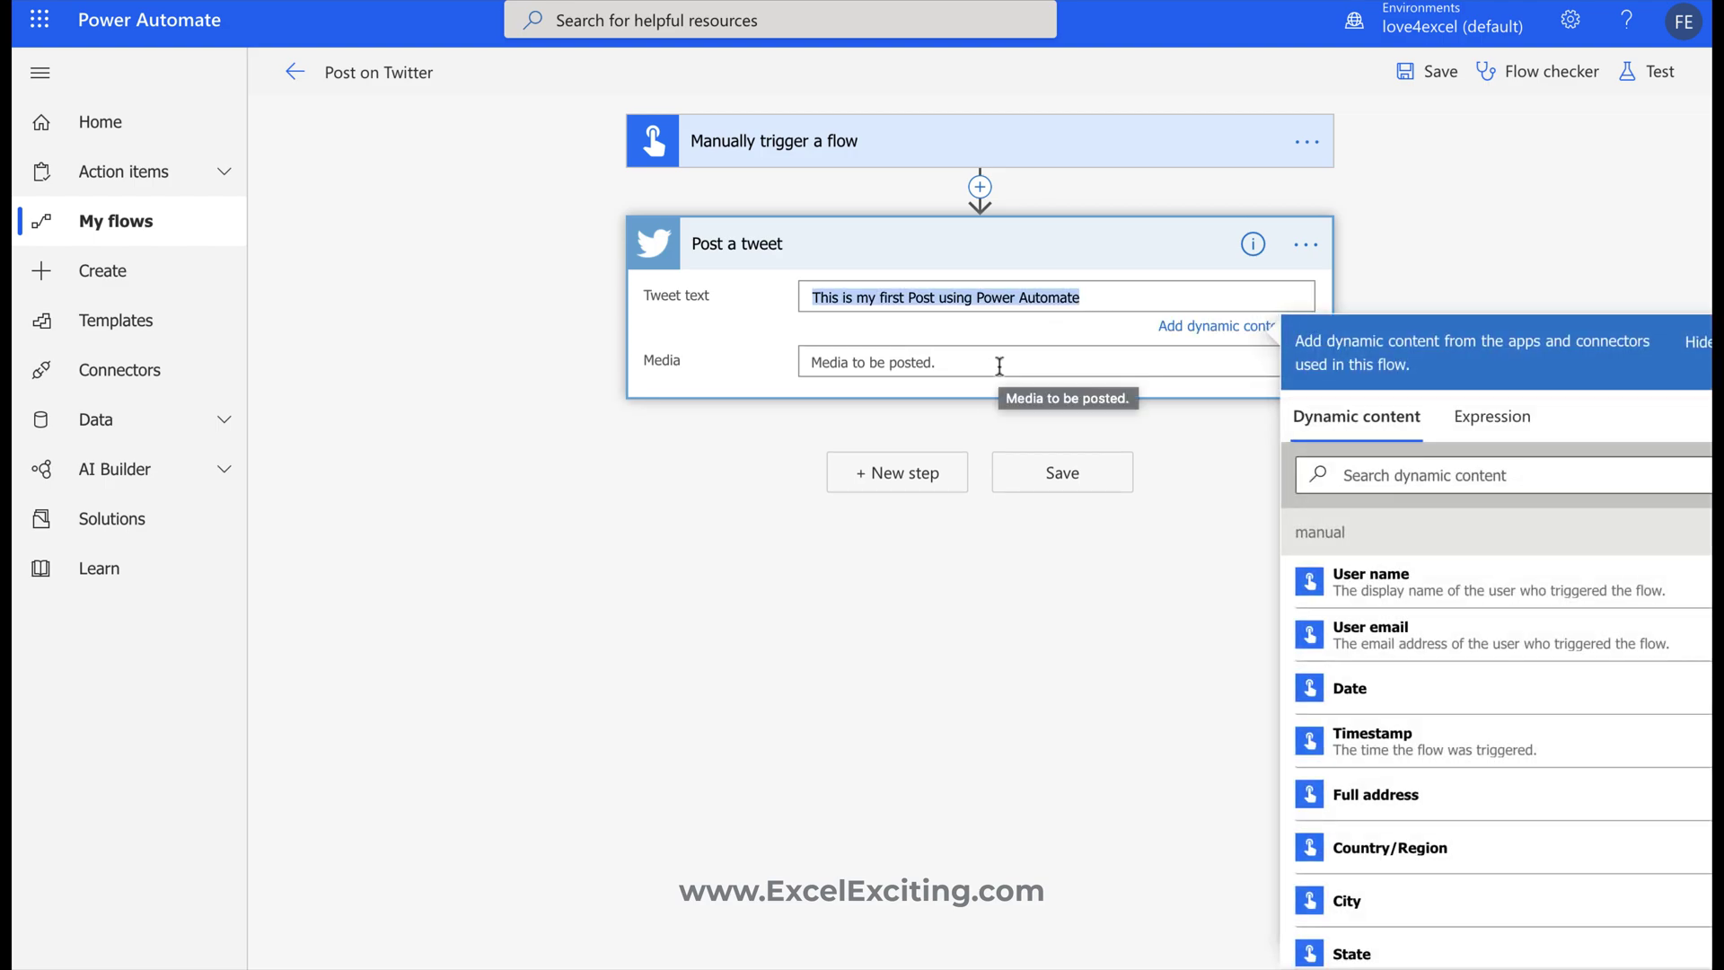
type("Hey I'm")
key("BackSpace")
key("BackSpace")
type("'m enjoying Power Automate #poweraddicts")
key("BackSpace")
type("P")
left_click(1084, 299)
key("BackSpace")
type("Addicts")
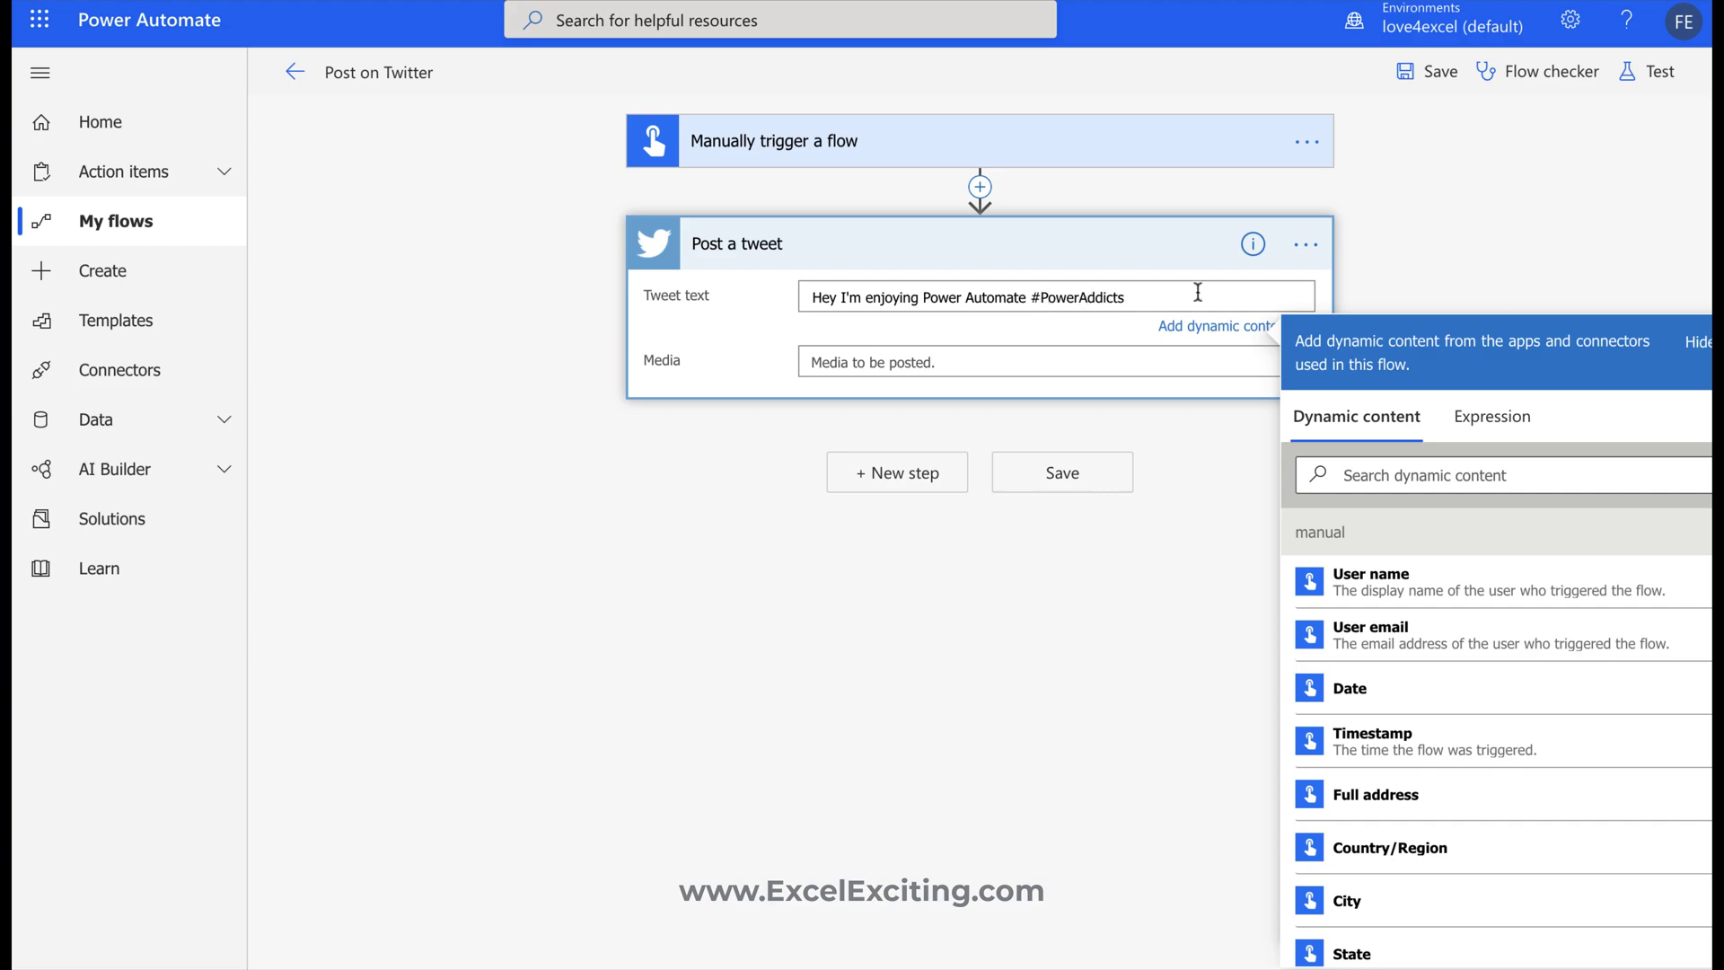
type(" #ExcelExcitin")
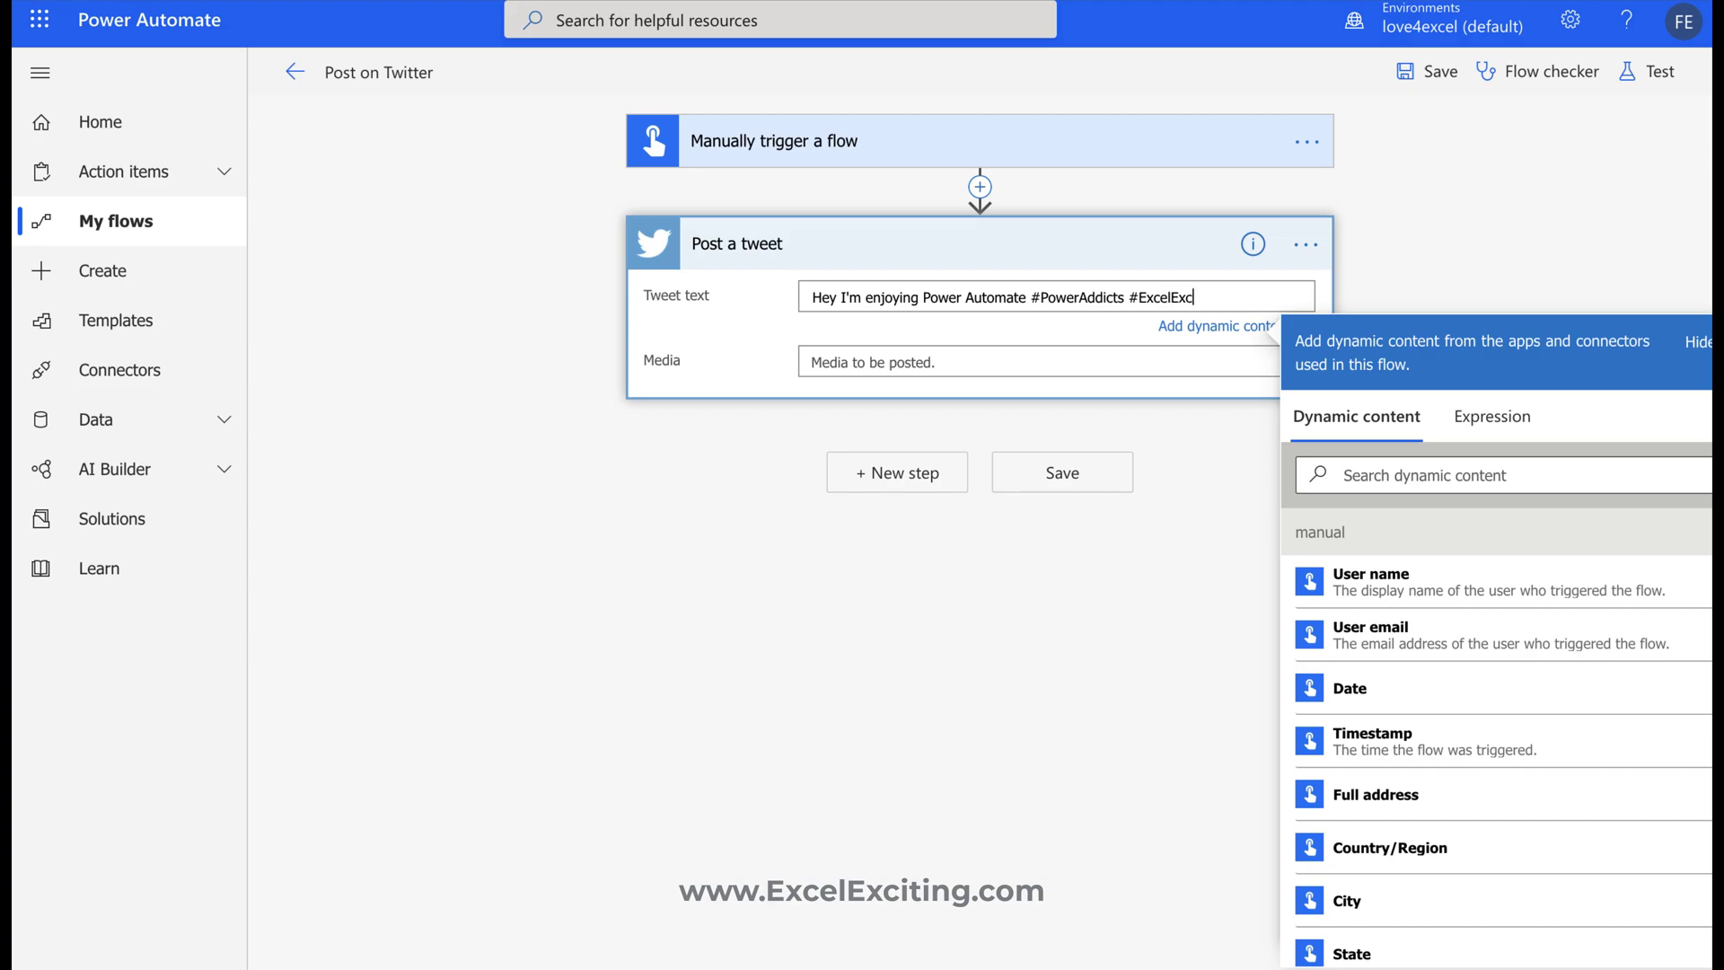
- Collapse the "Post a tweet" action, save the flow and return to its details page
left_click(1138, 251)
left_click(1424, 73)
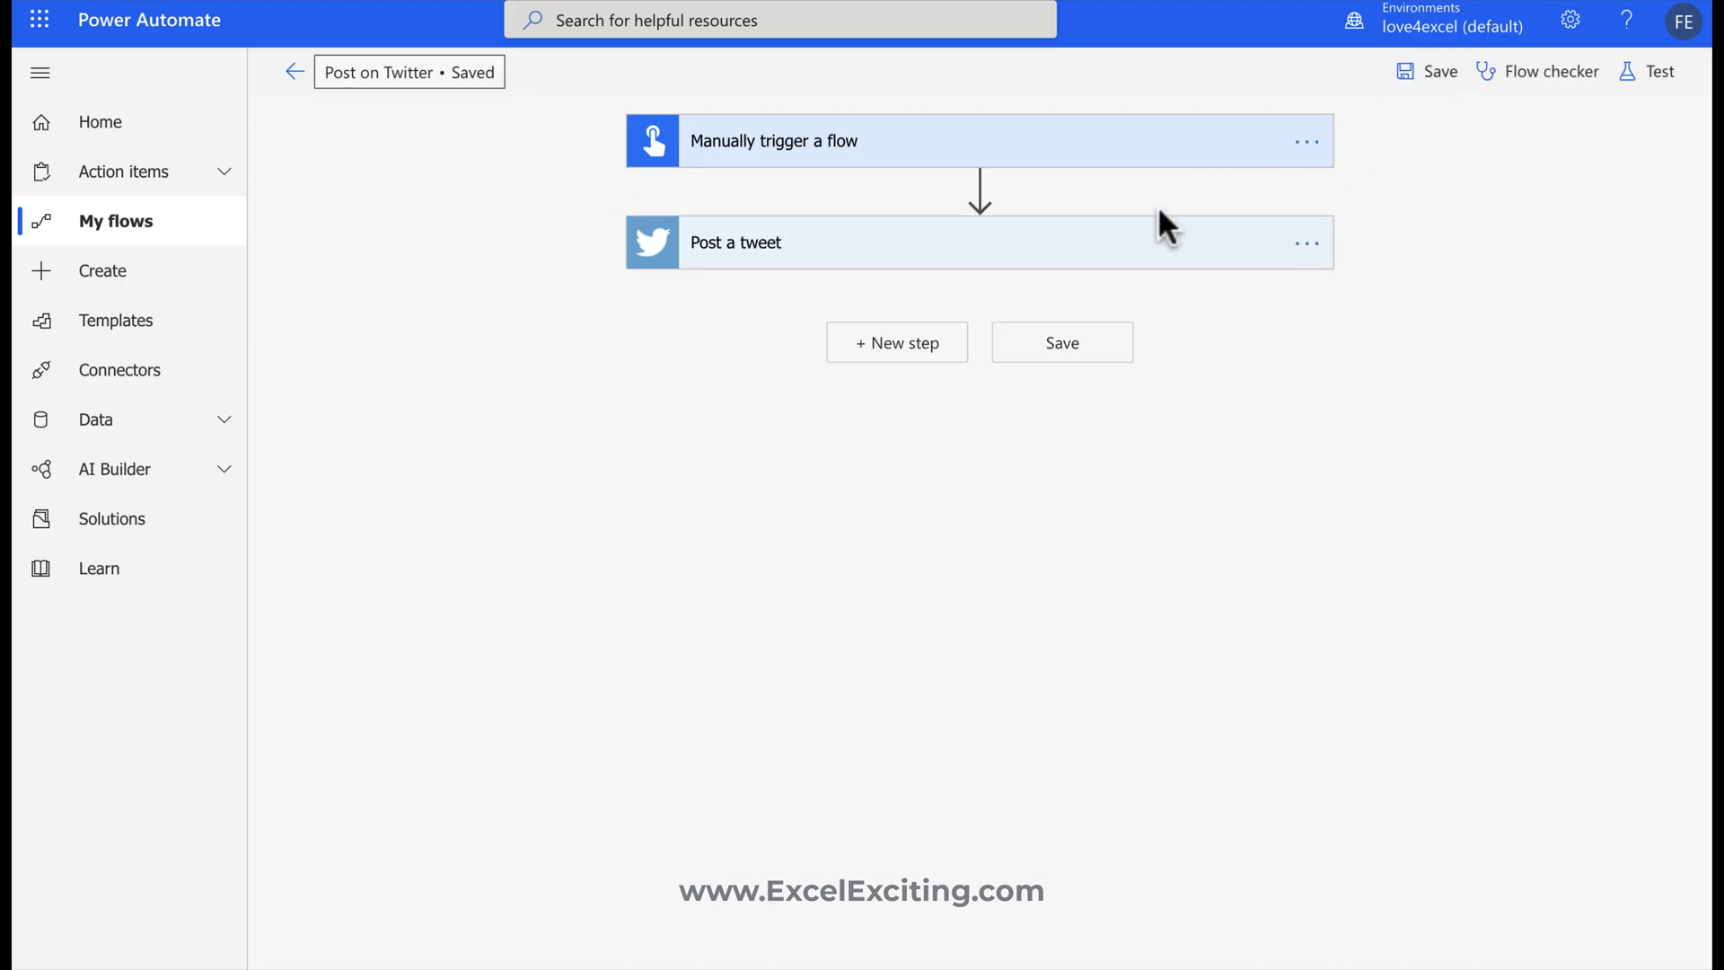
left_click(295, 72)
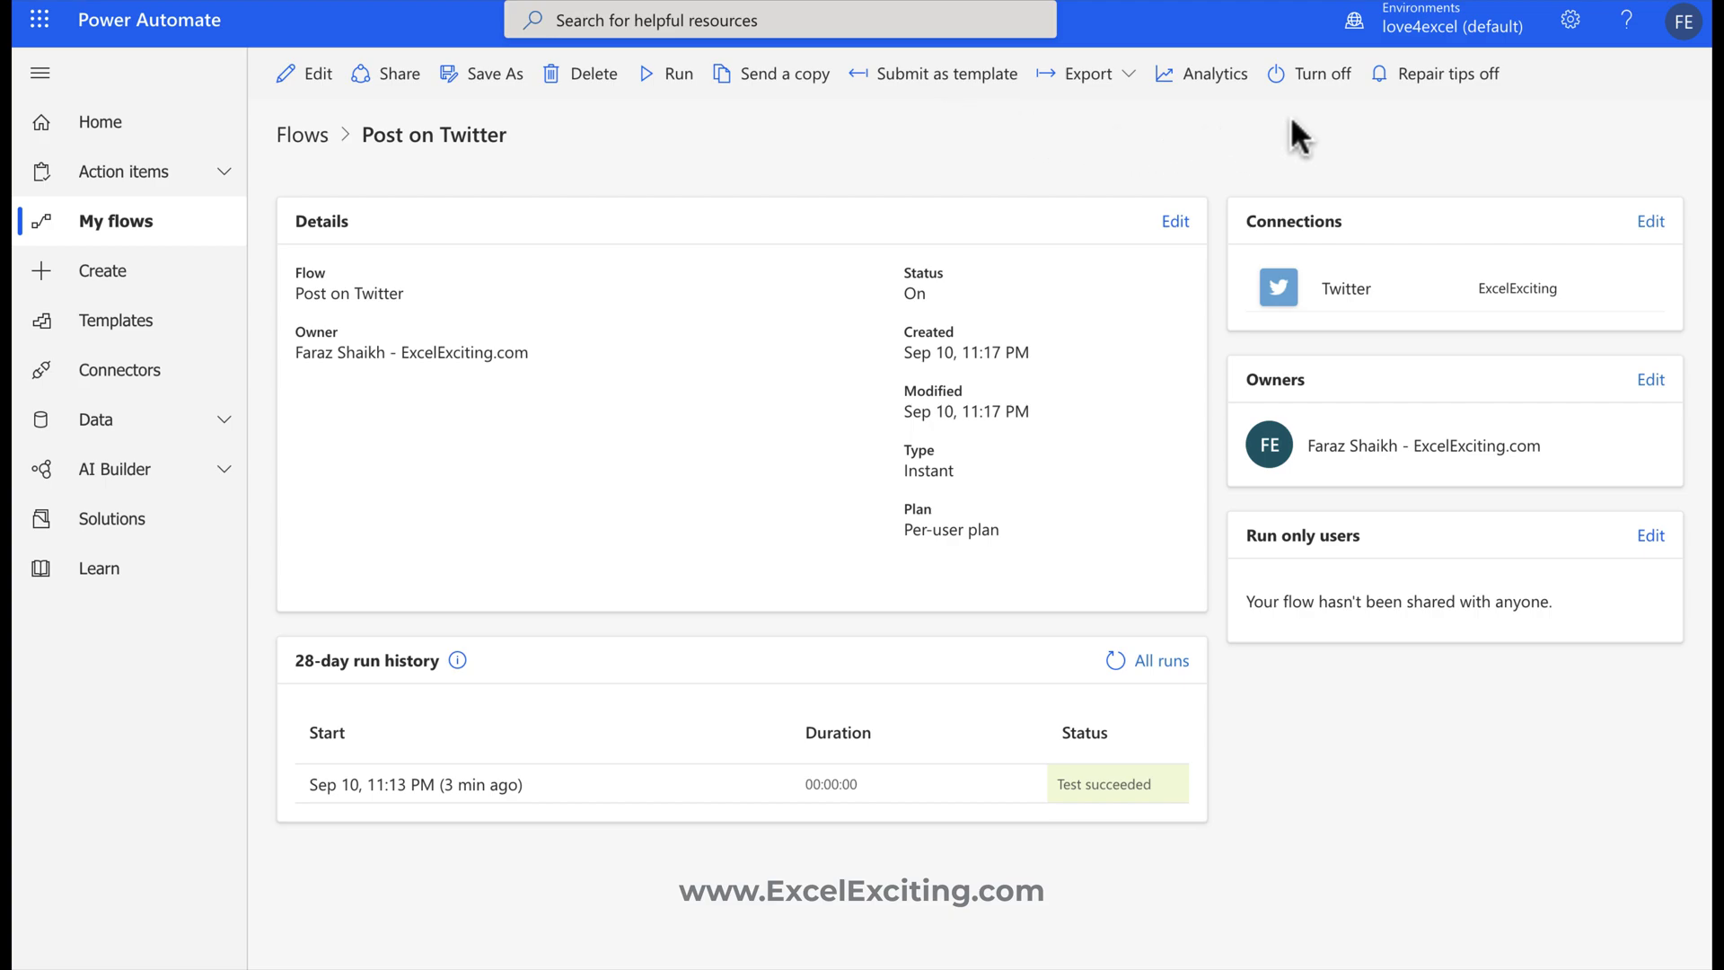
- Turn the "Post on Twitter" flow off and back on, dismissing the status notice
left_click(1318, 77)
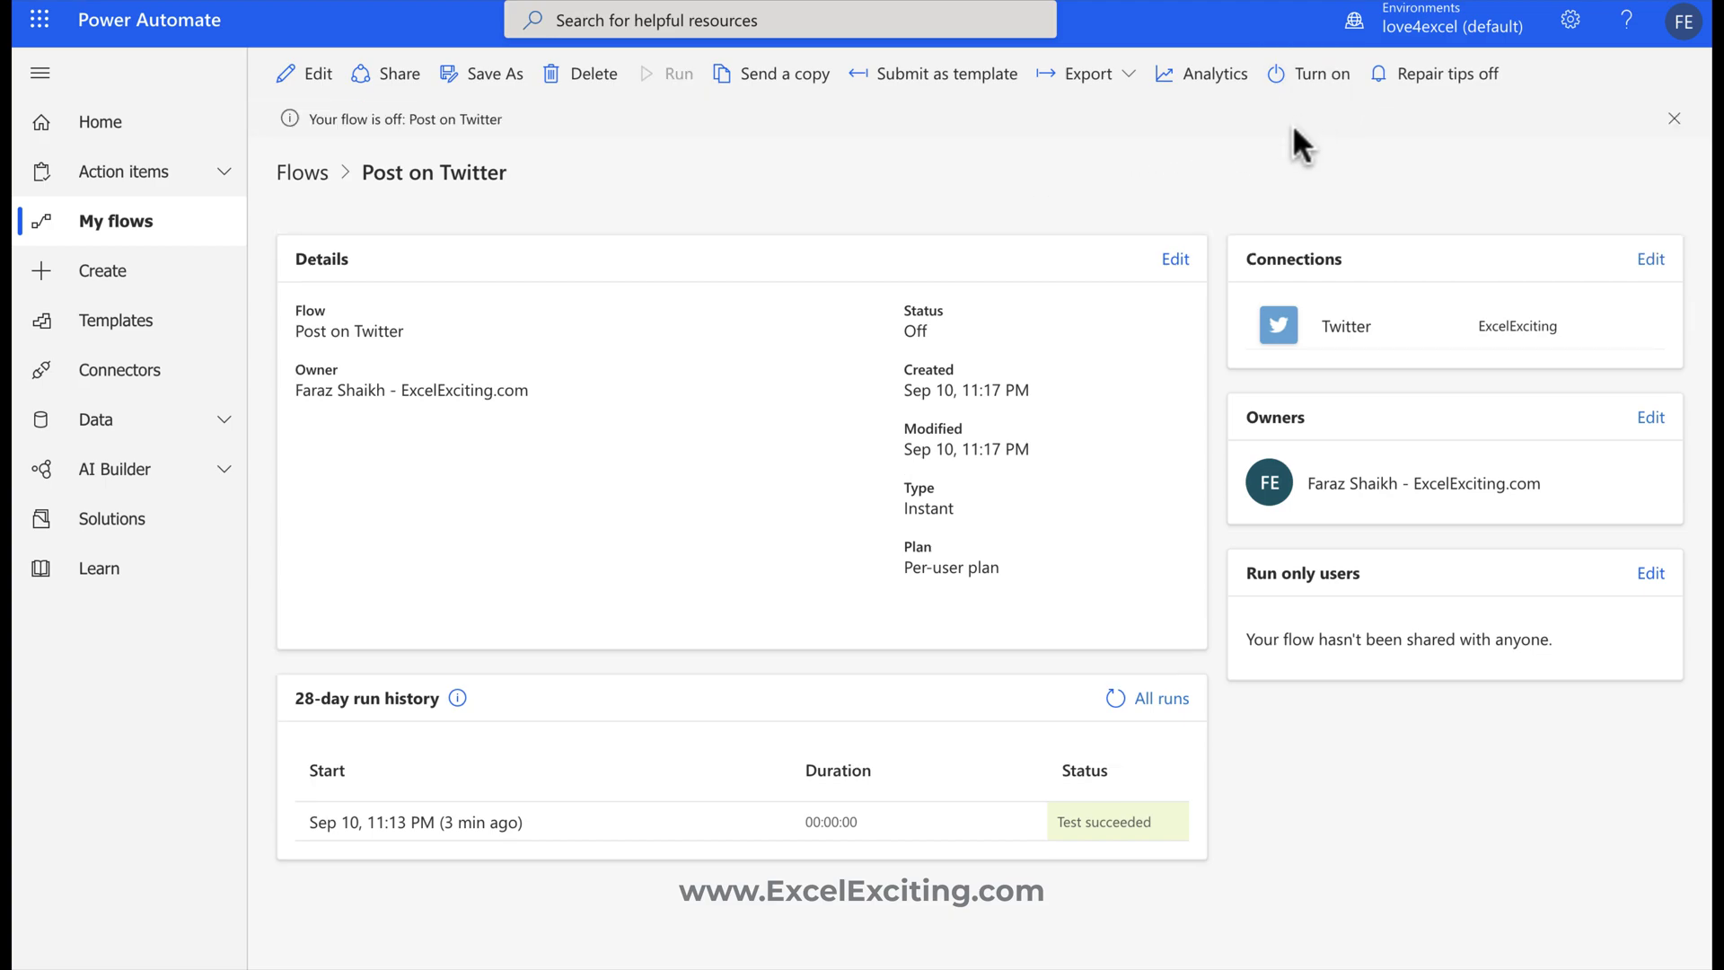
left_click(1676, 120)
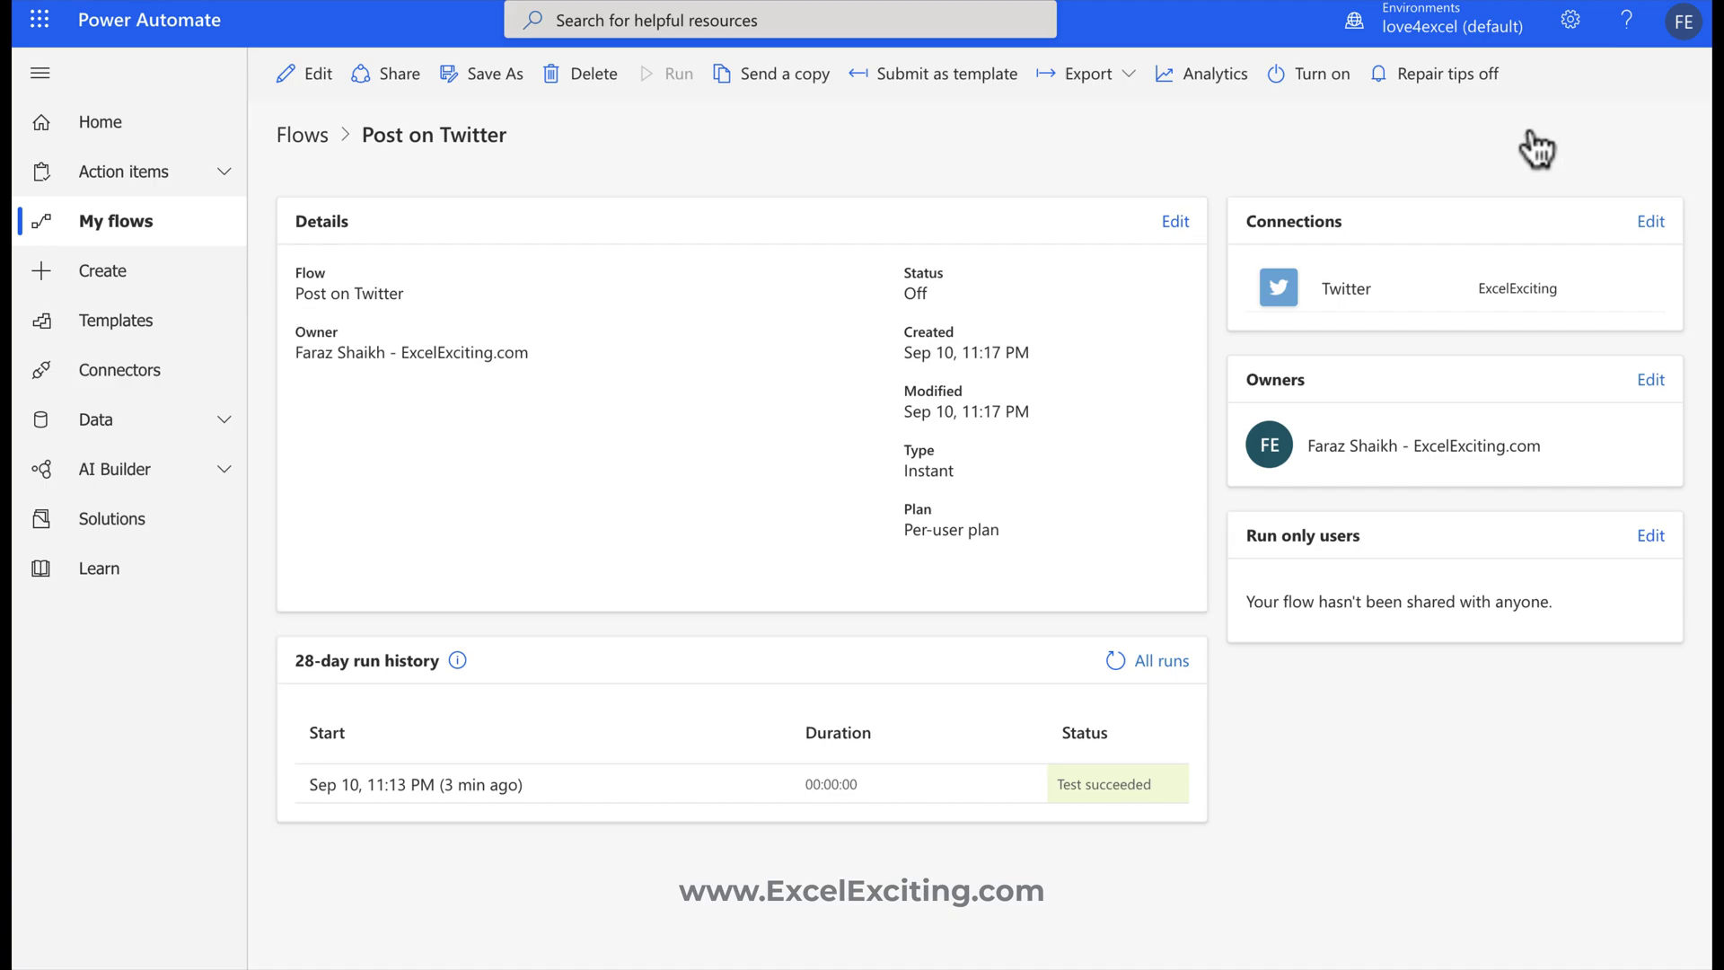
left_click(1313, 79)
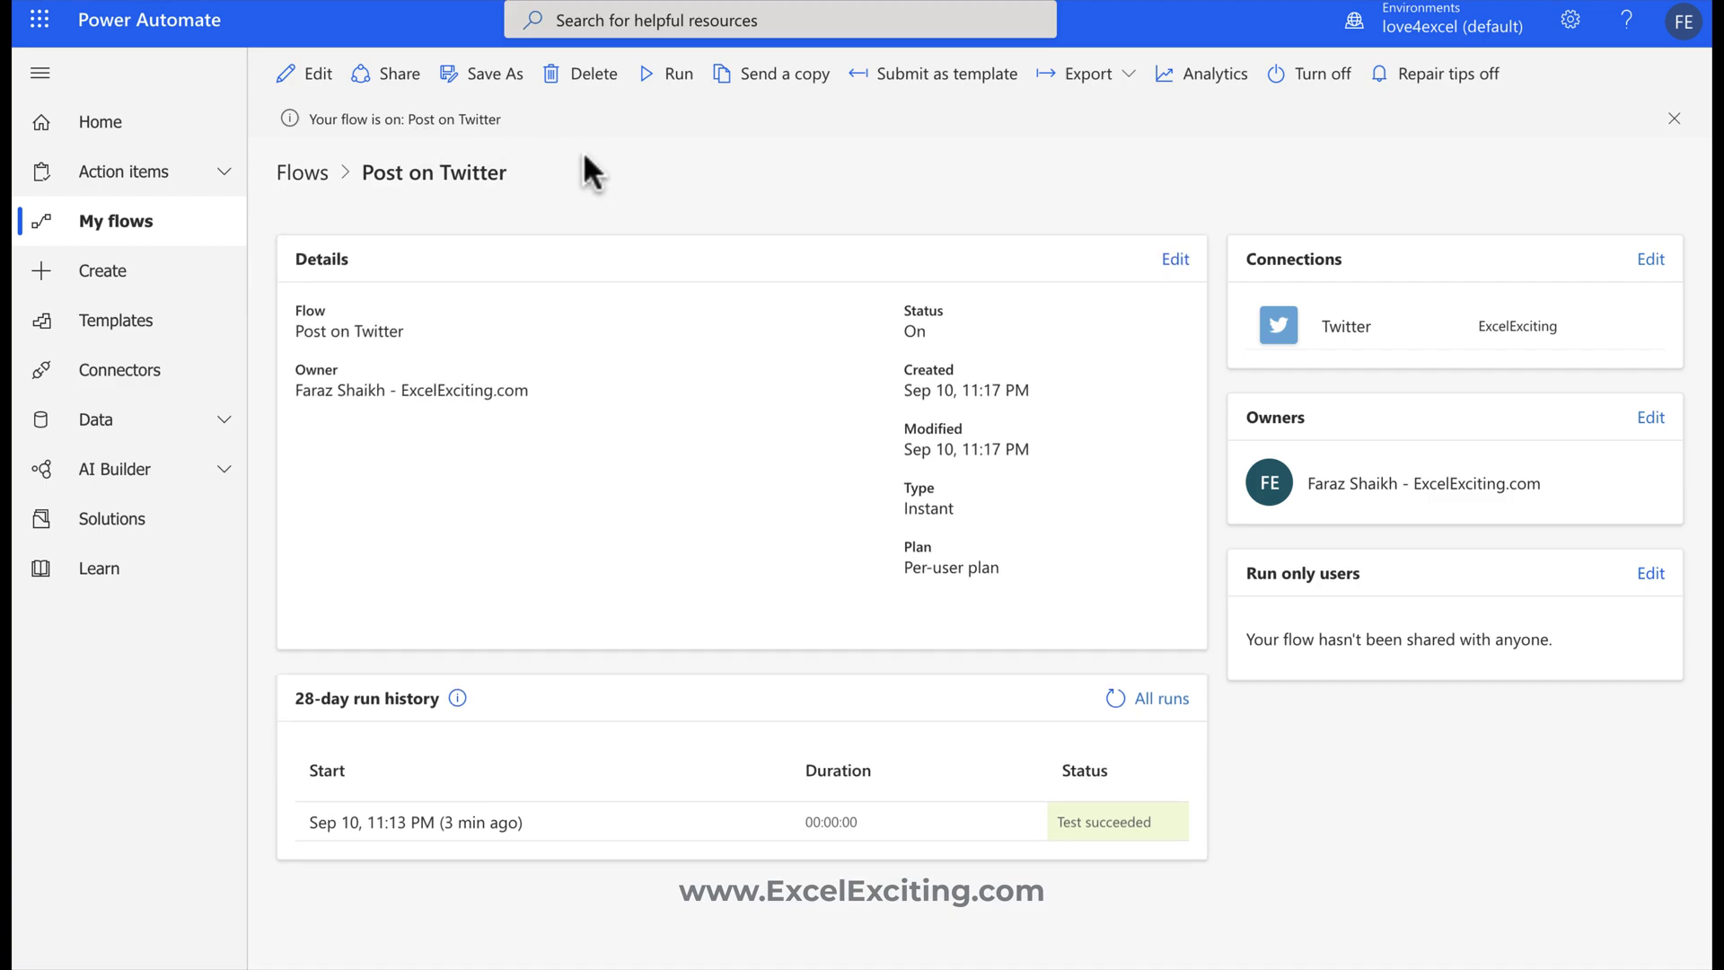
- Run the "Post on Twitter" flow from its details page and close the run pane
left_click(658, 99)
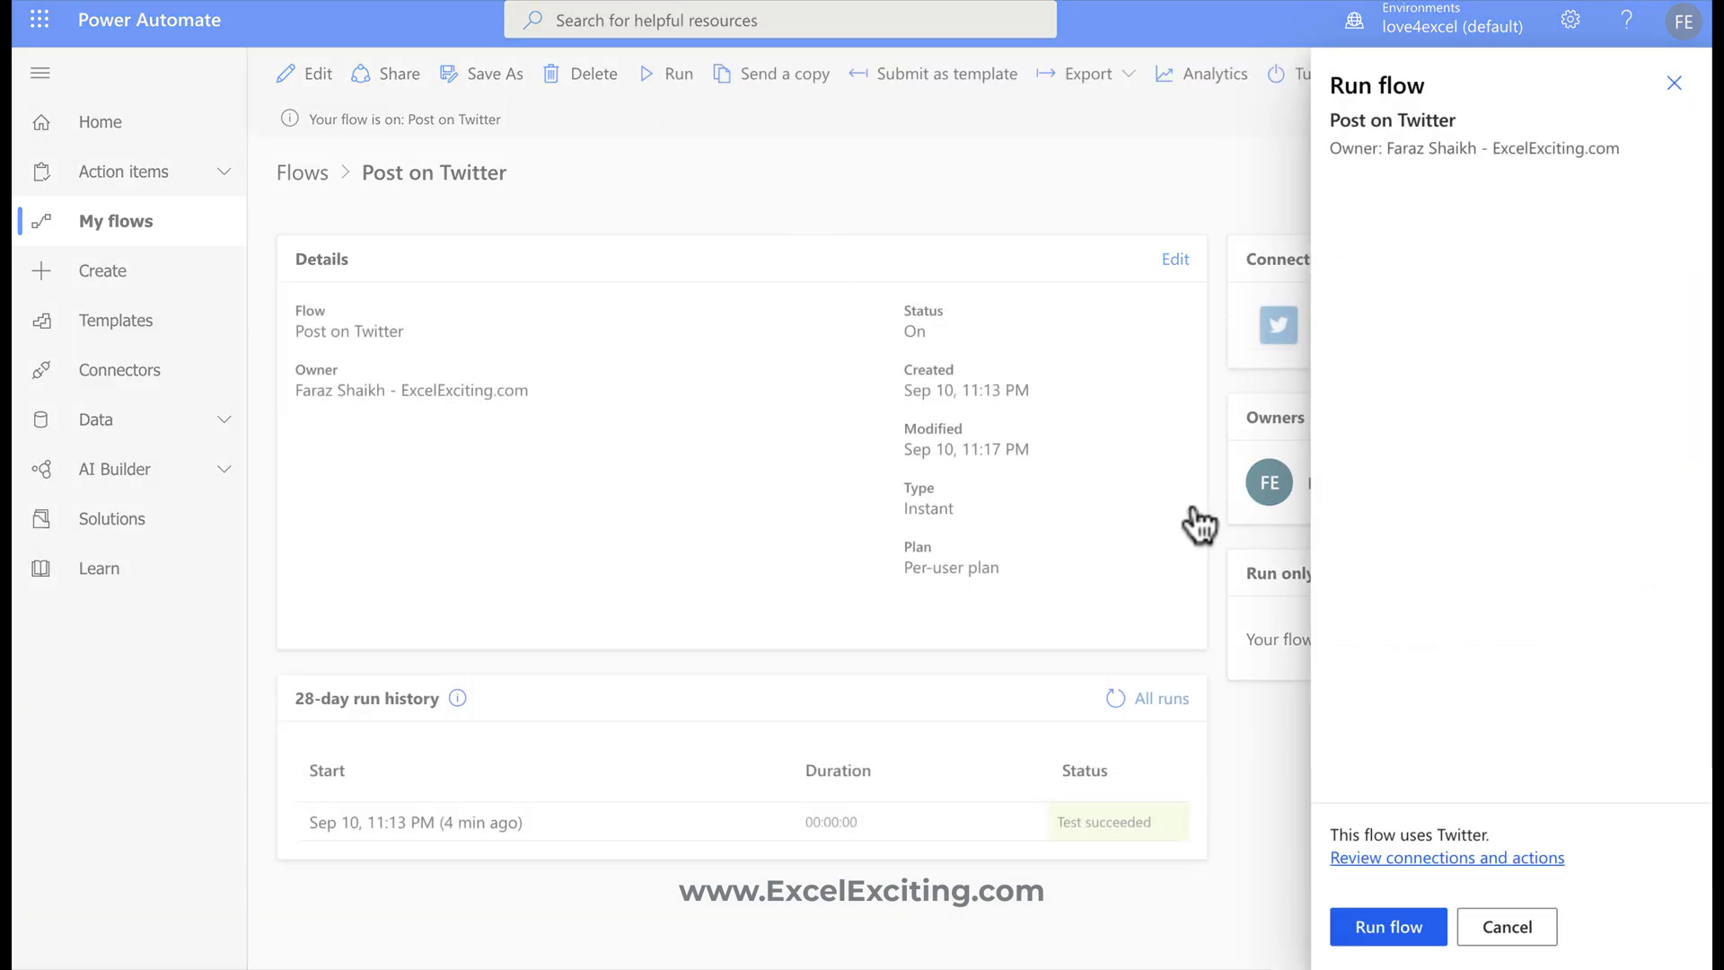
left_click(1389, 929)
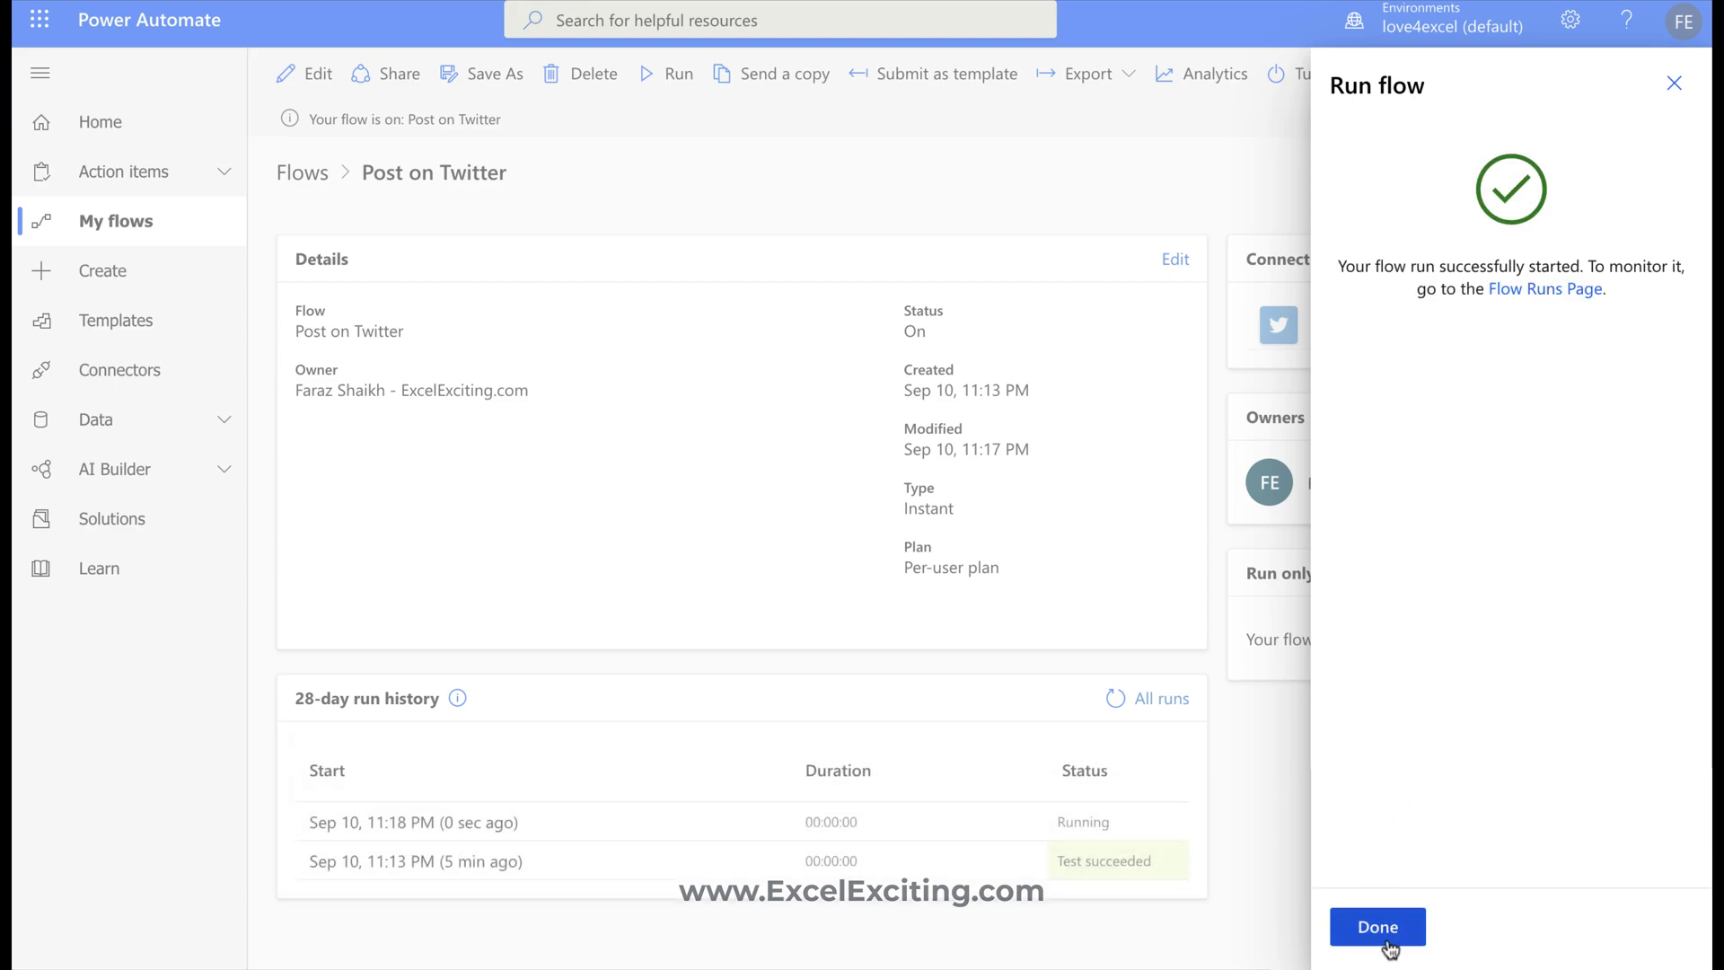
left_click(1380, 929)
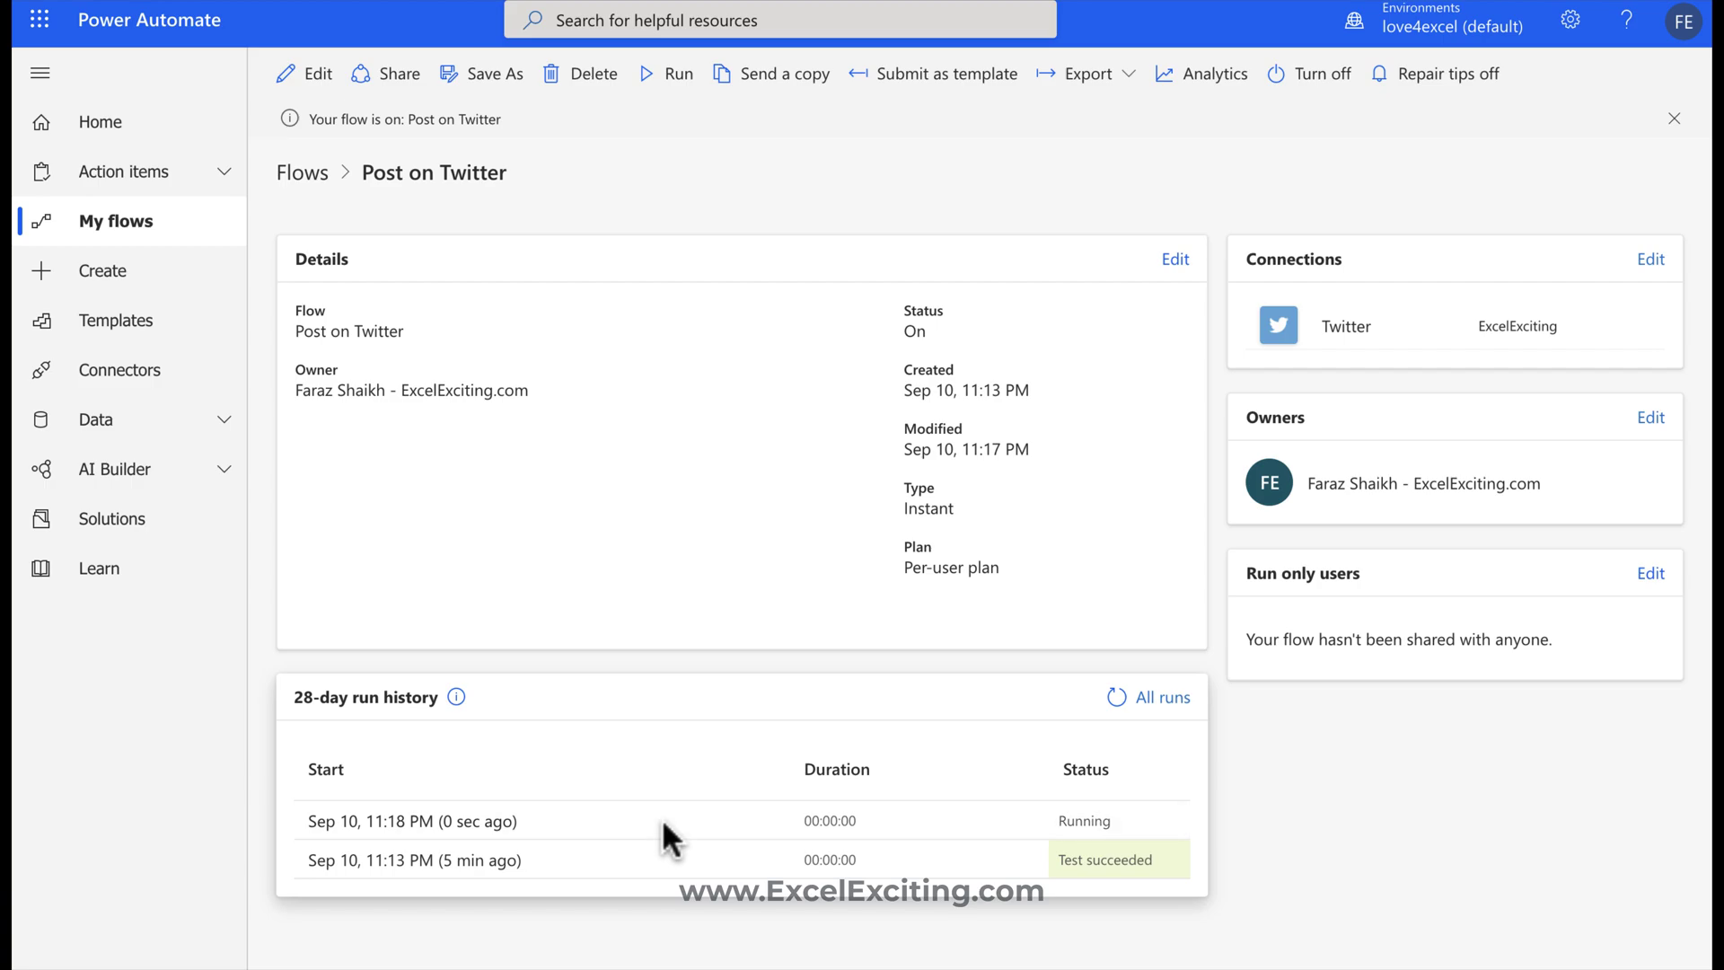
- Refresh the flow's run history and check for the new tweet in the Twitter home timeline
left_click(1113, 698)
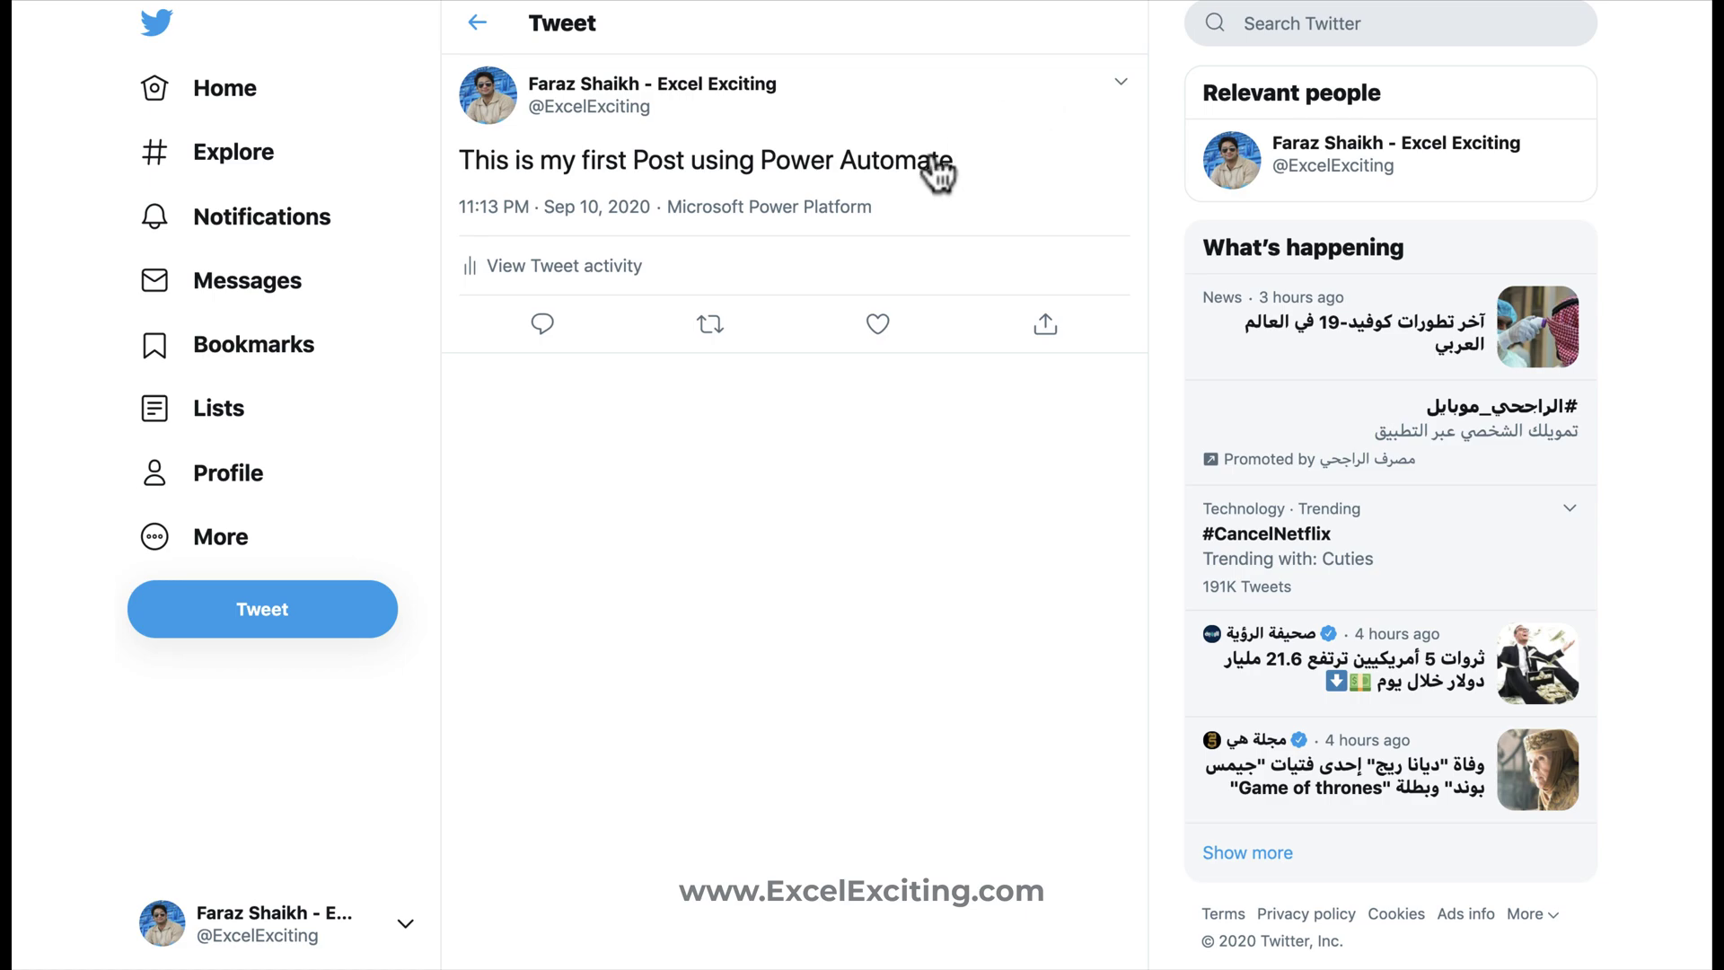
left_click(478, 24)
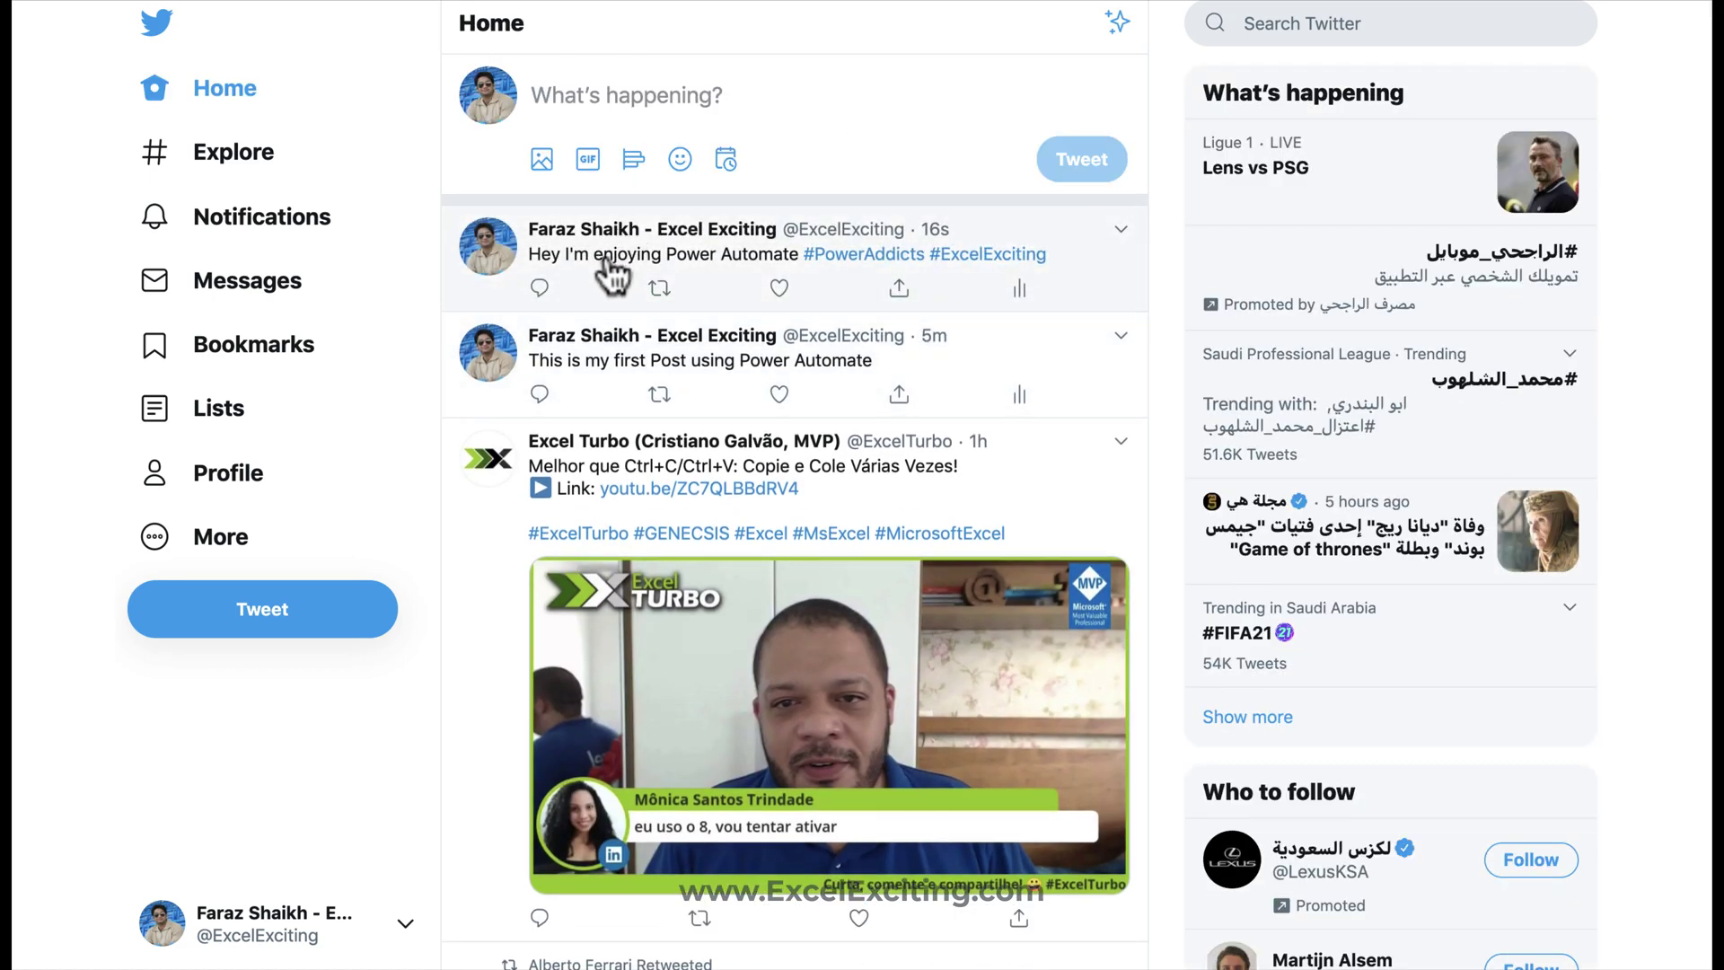
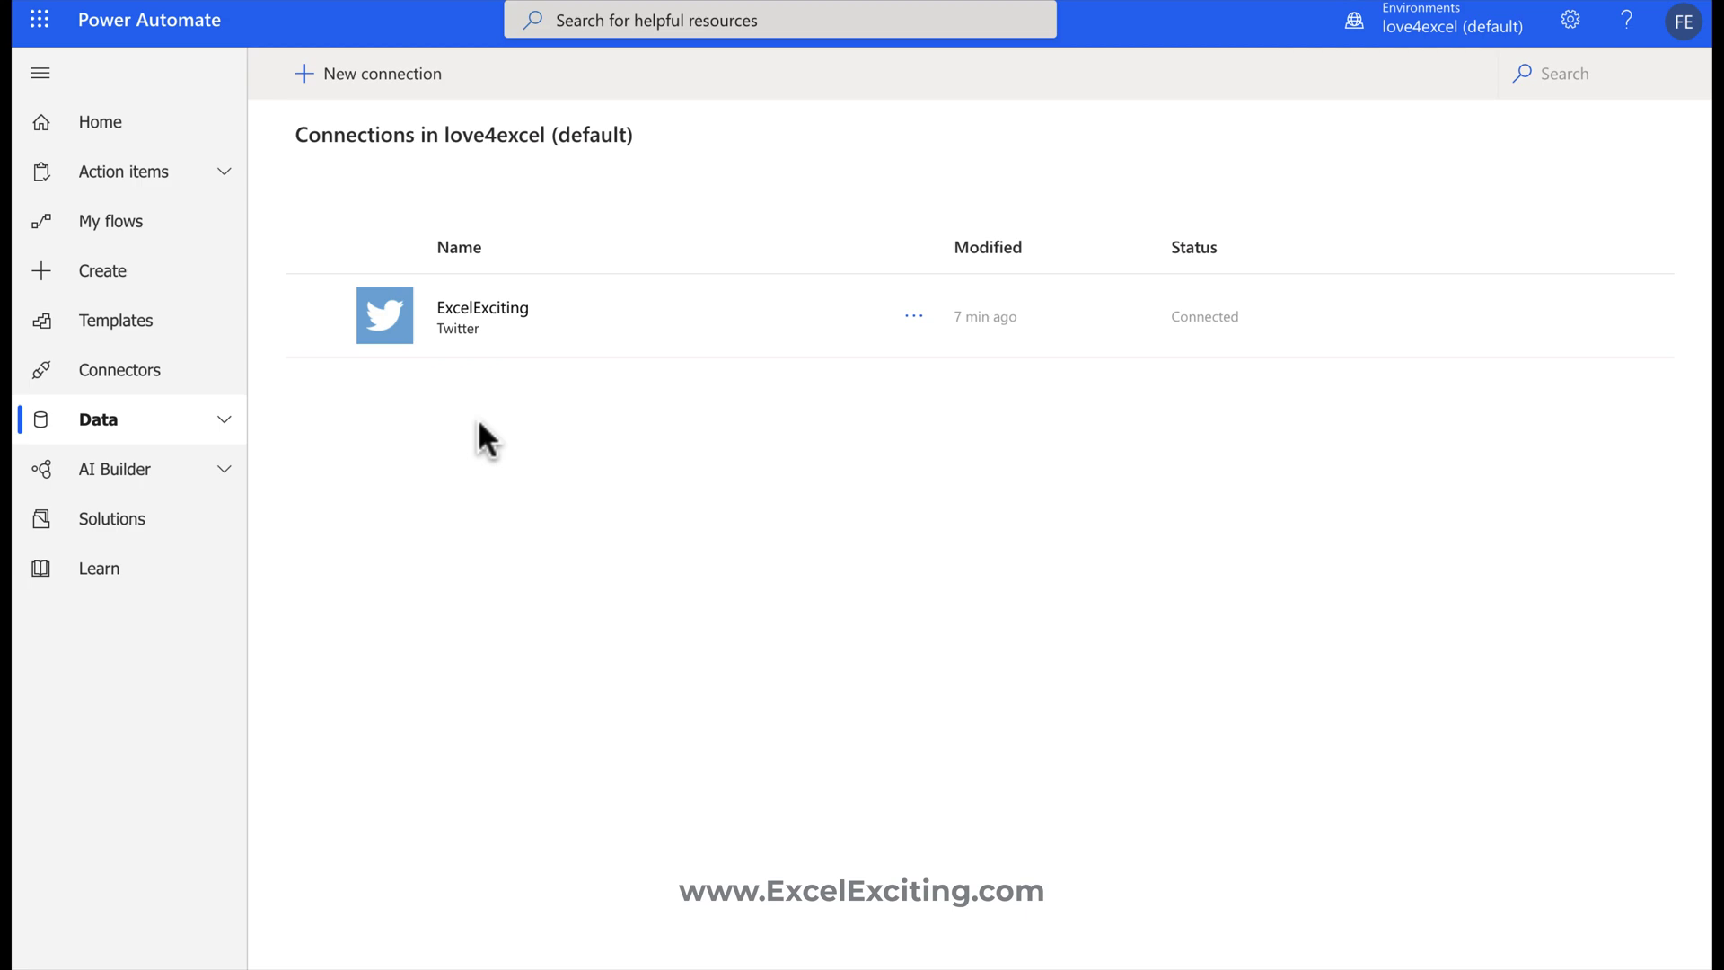
- View the services available for a new connection in Power Automate
left_click(328, 90)
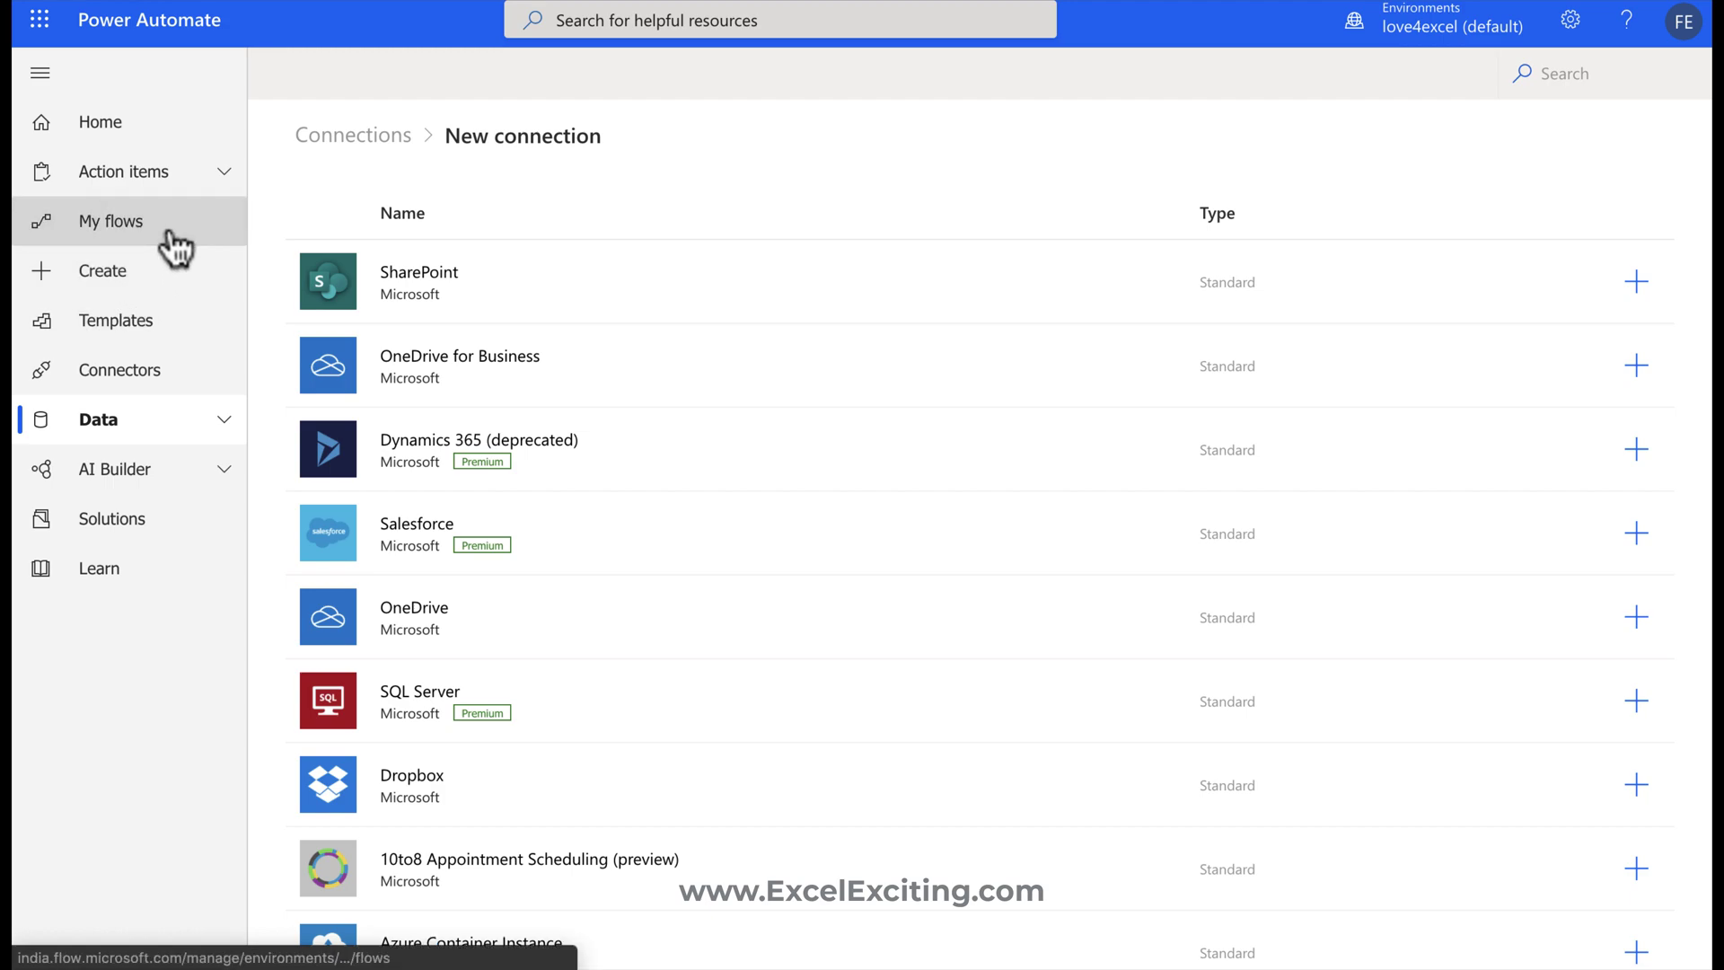
- Open the details page of the "Post on Twitter" flow from the list of own flows
left_click(171, 240)
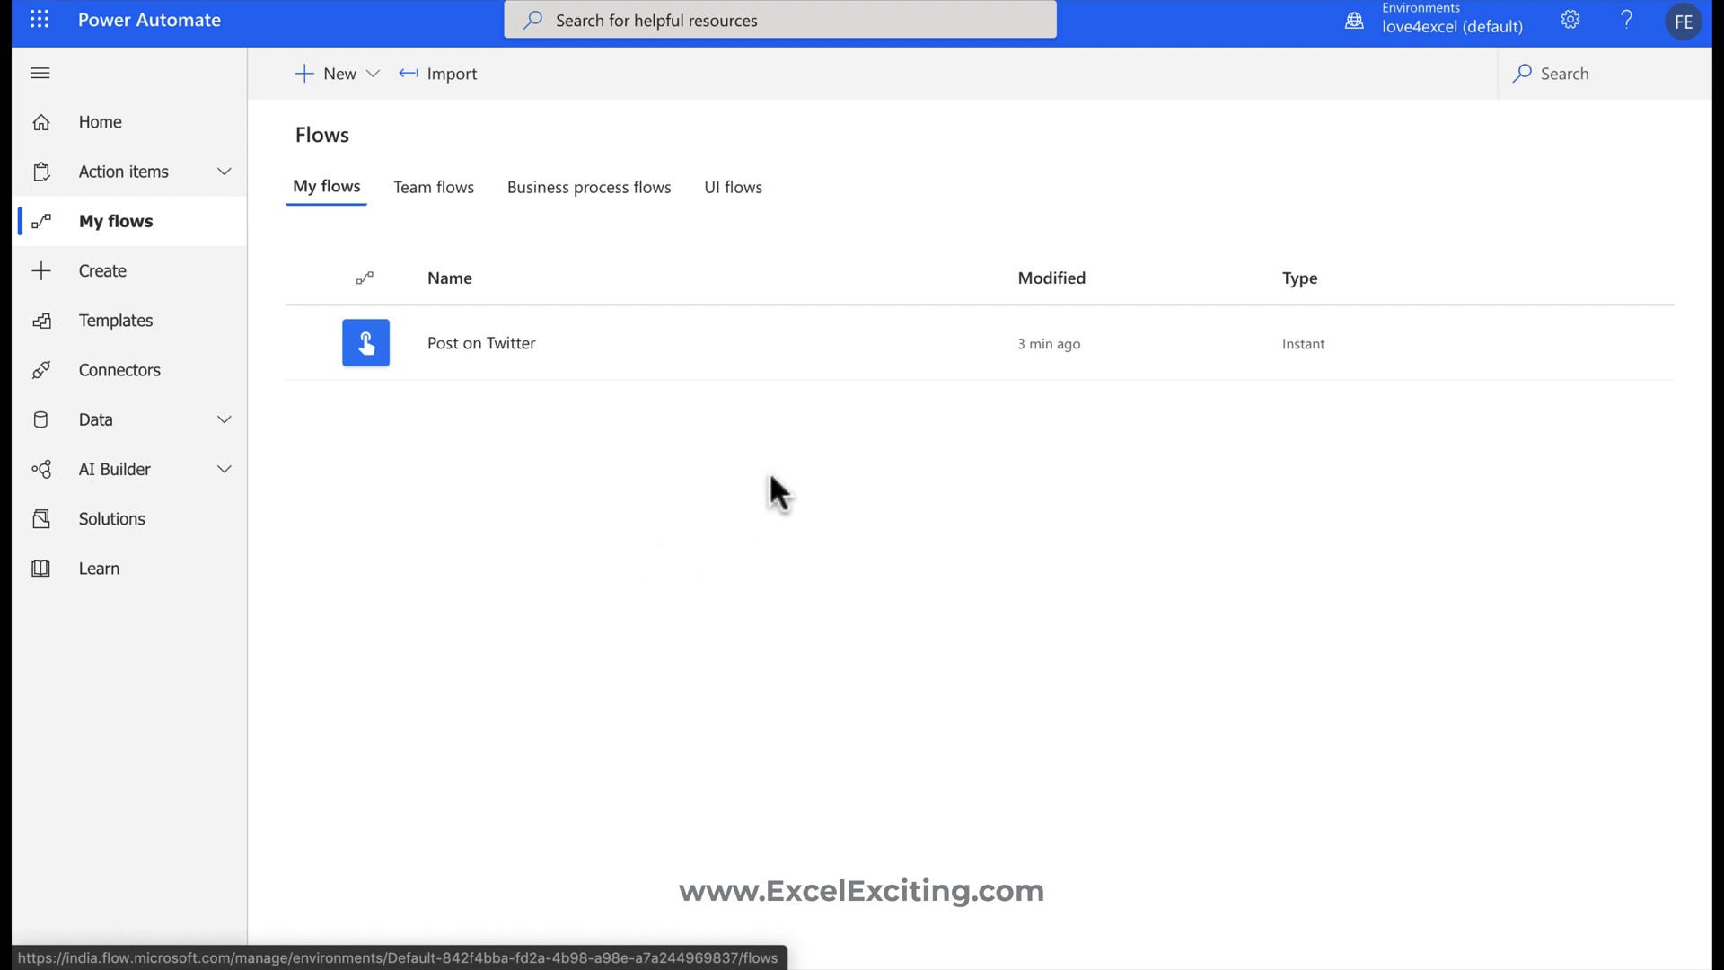
mouse_move(982, 351)
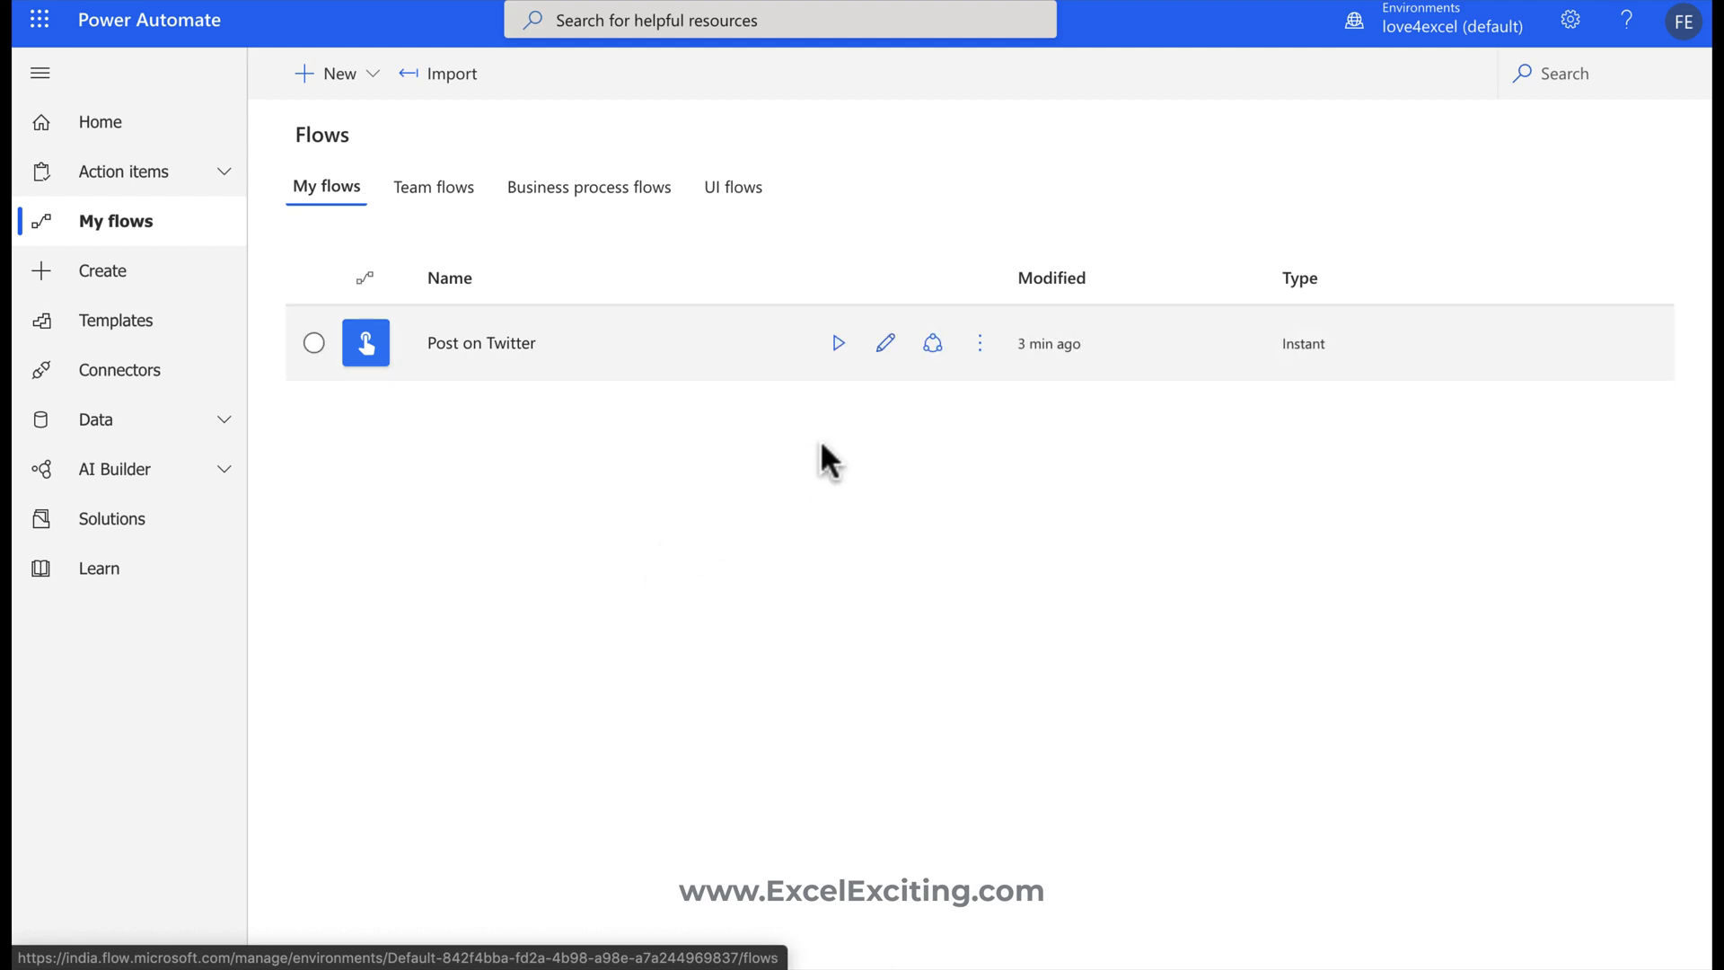
left_click(979, 344)
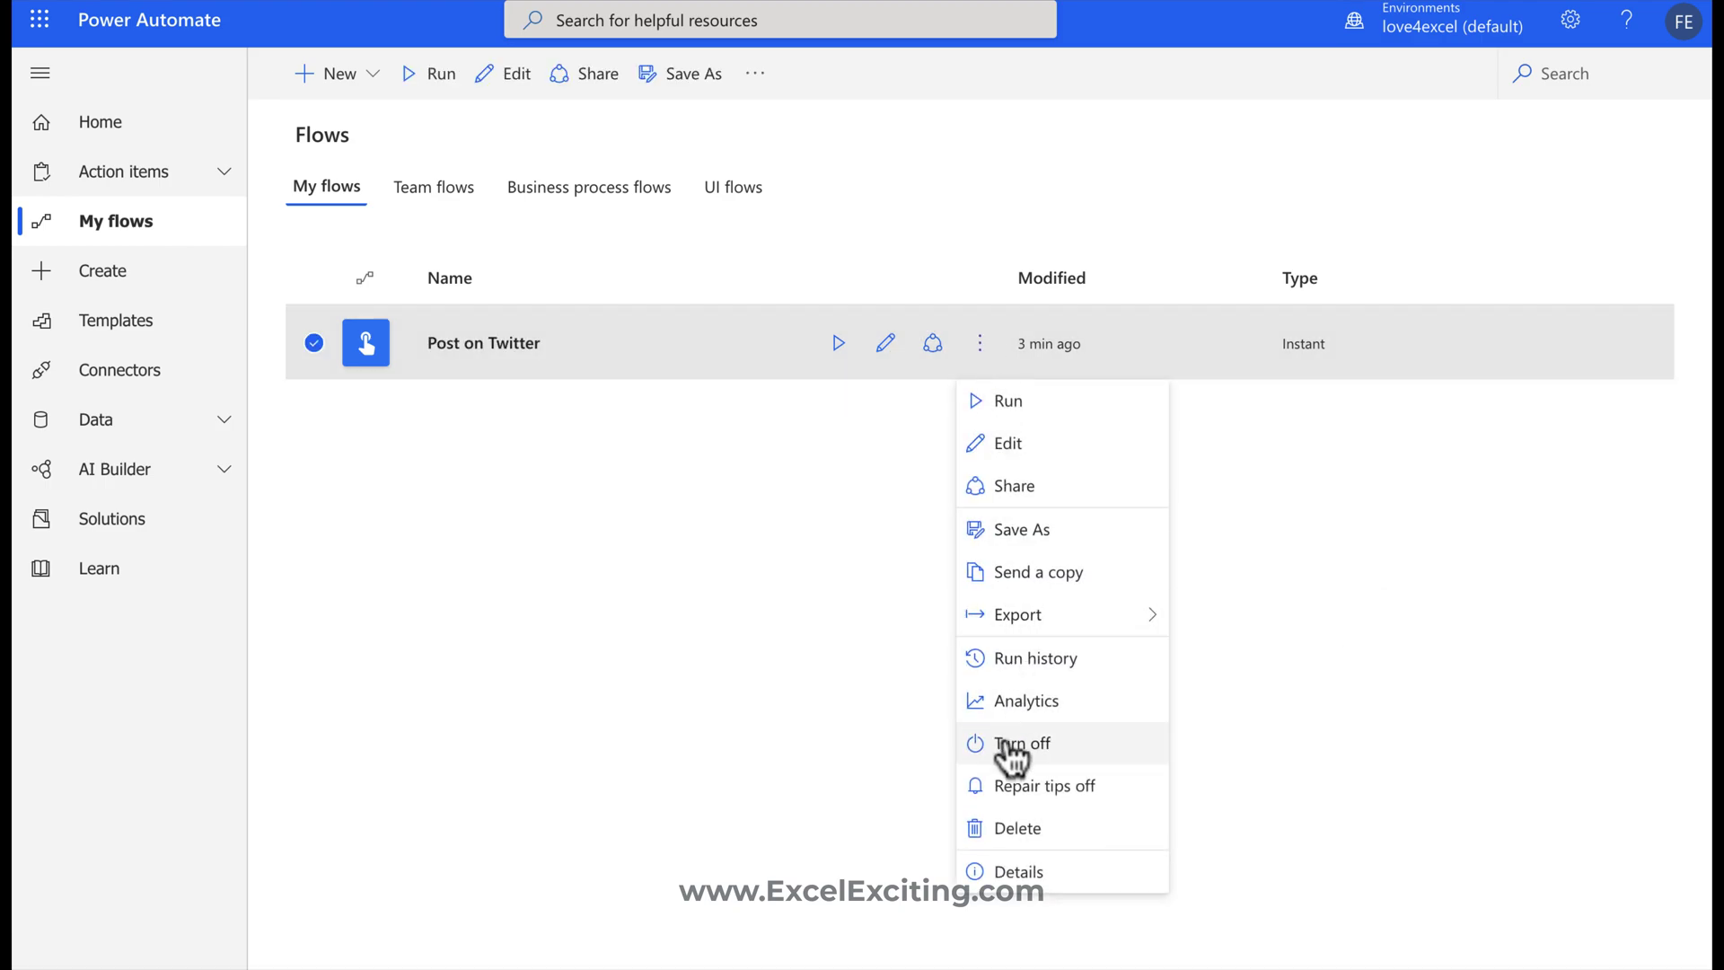
left_click(1011, 877)
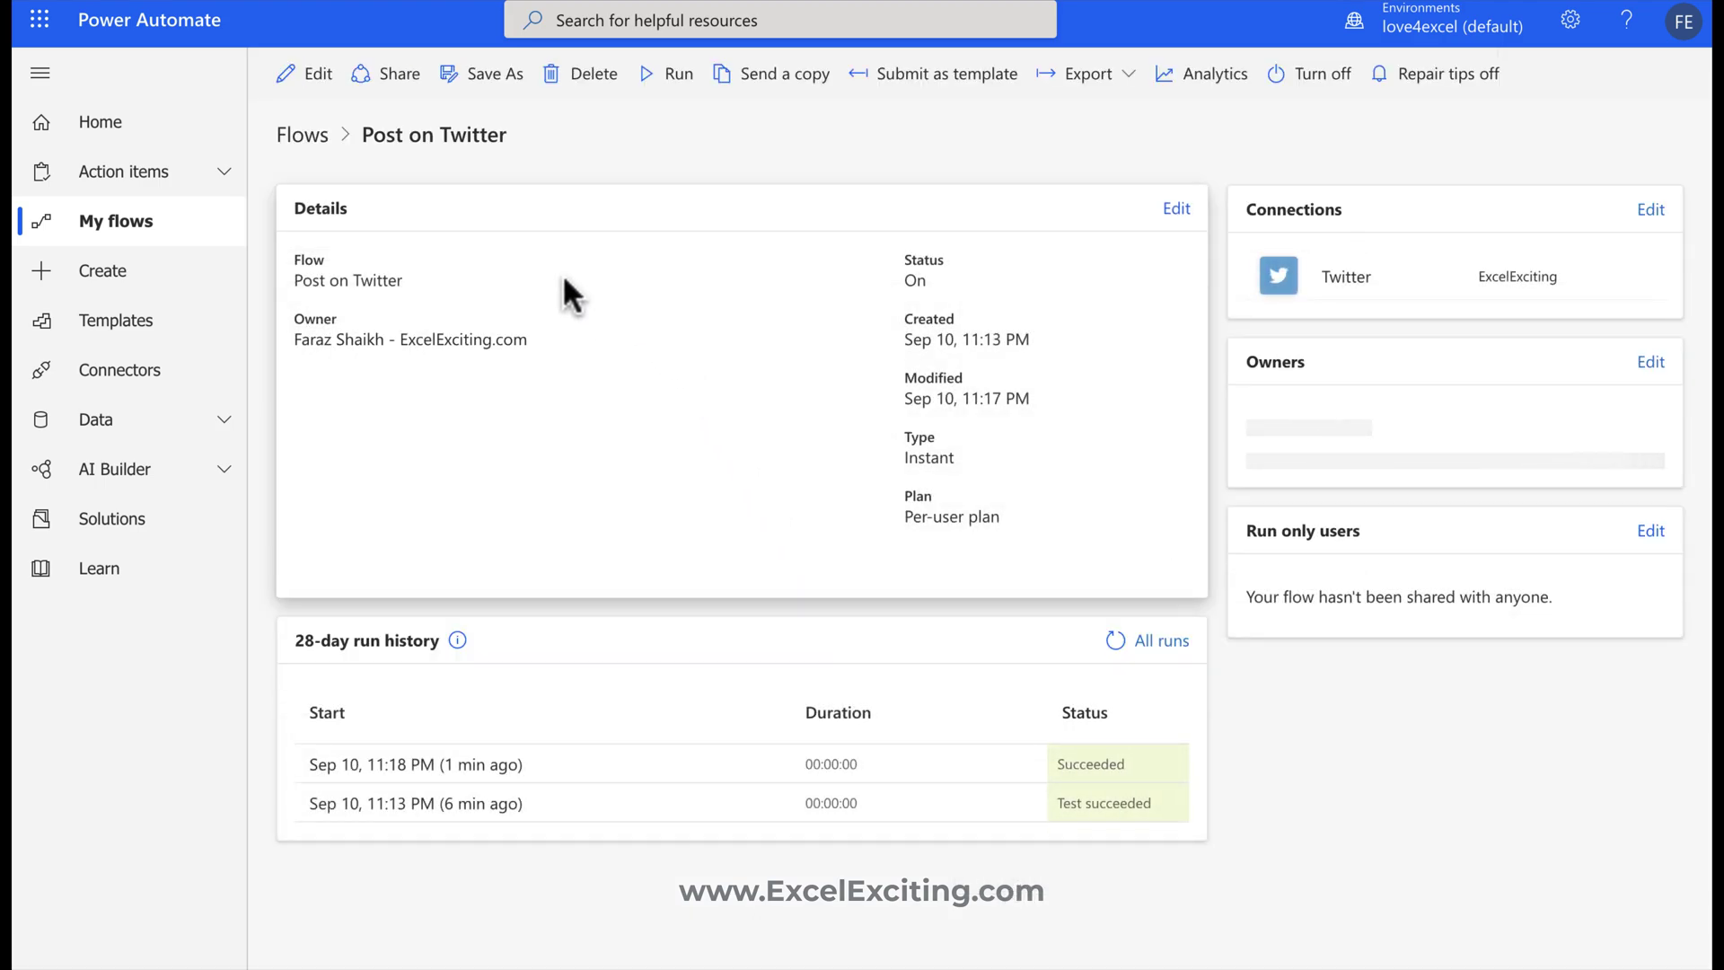
- Return to the flow list and review the actions available for the "Post on Twitter" flow
left_click(315, 142)
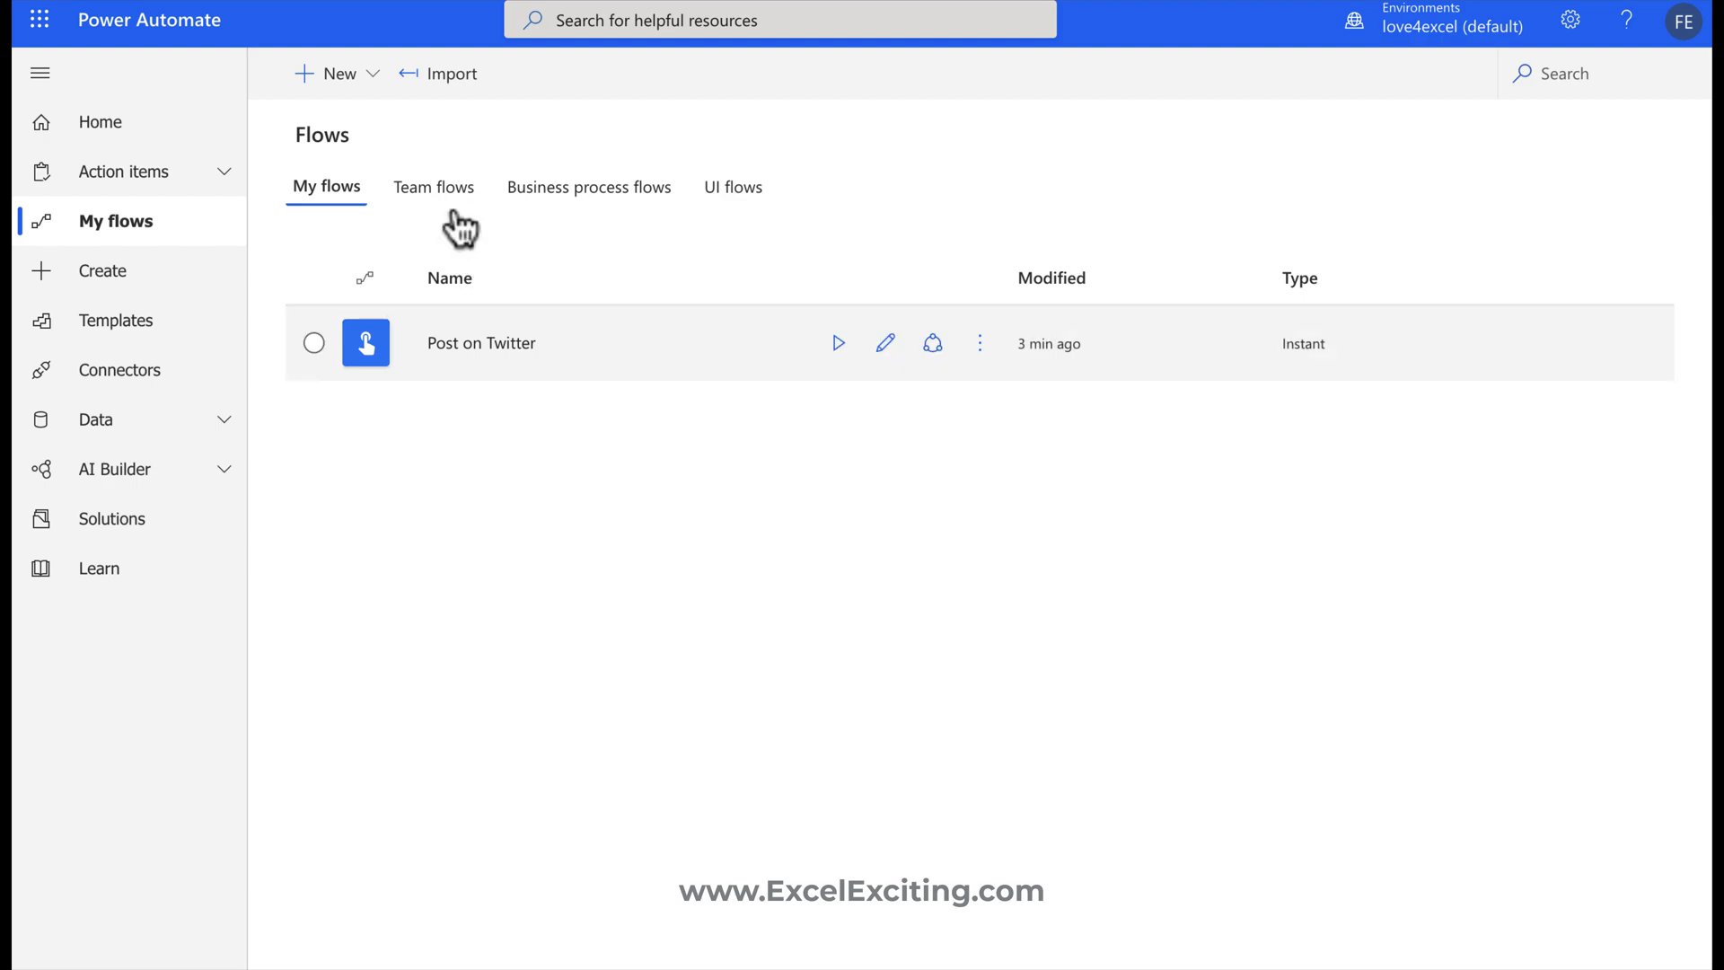
right_click(1050, 355)
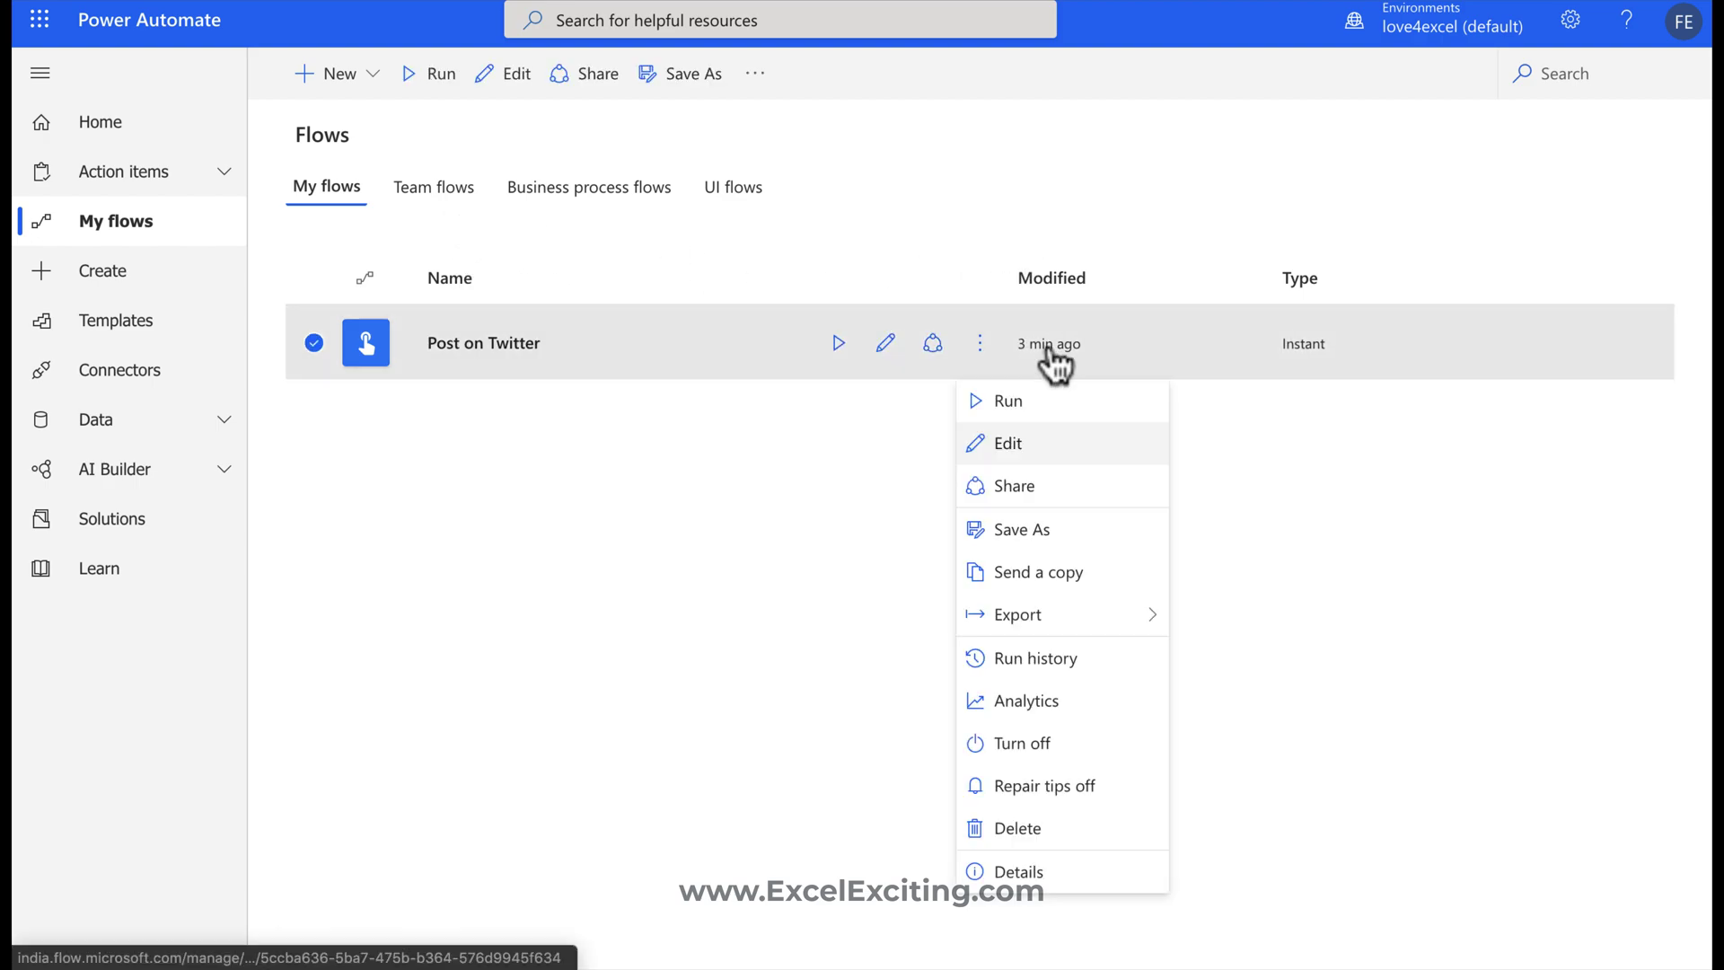
left_click(885, 345)
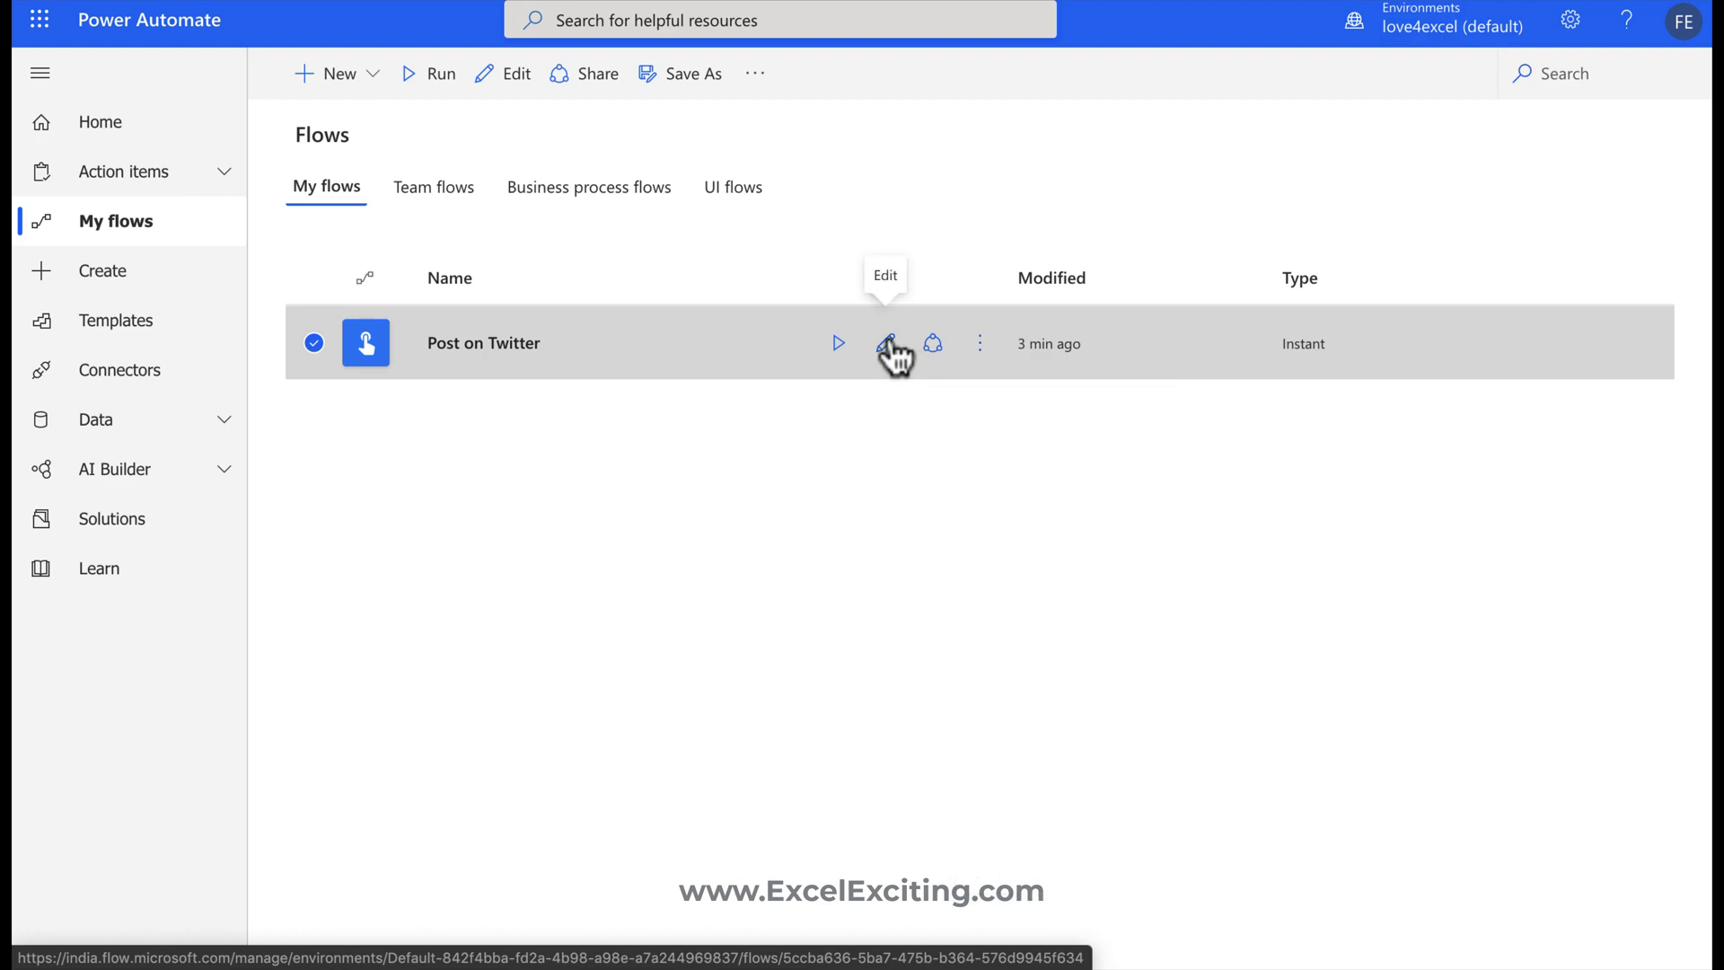